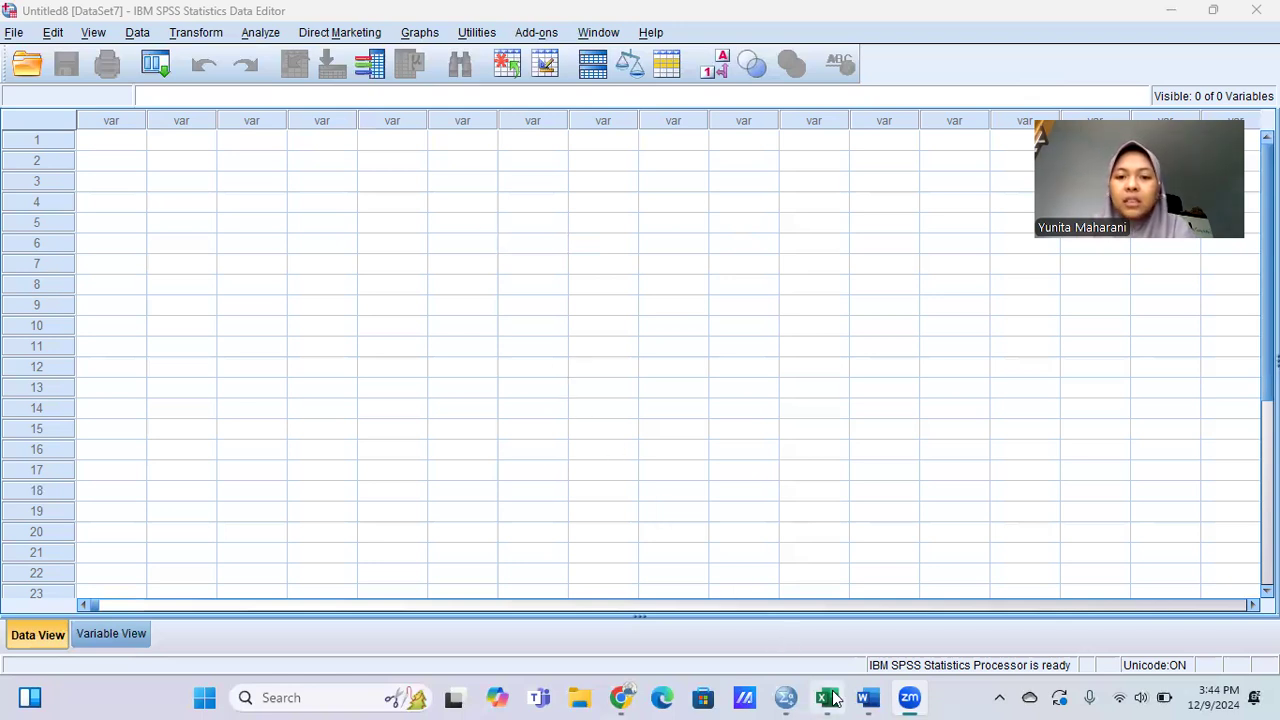
- Switch to the SKOR PILGAN workbook in Excel and copy the S1 to S10 and Total scores in C3:M12
mouse_move(833, 698)
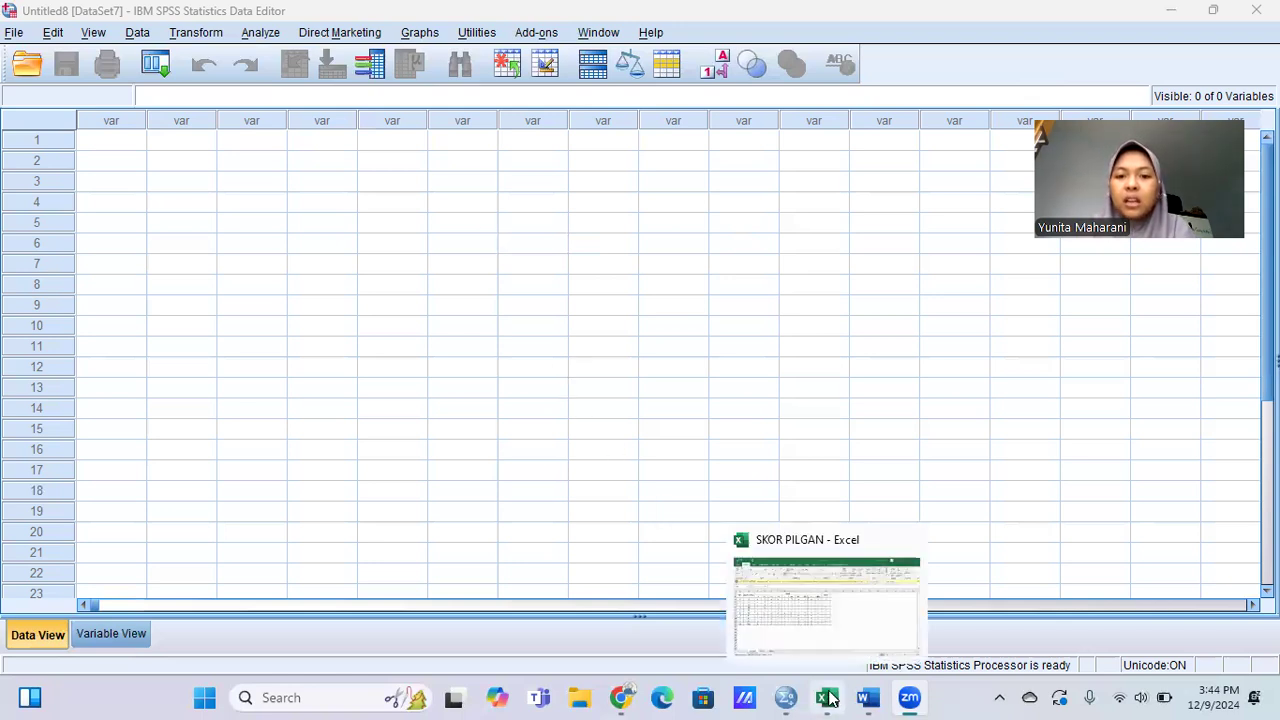
click(825, 638)
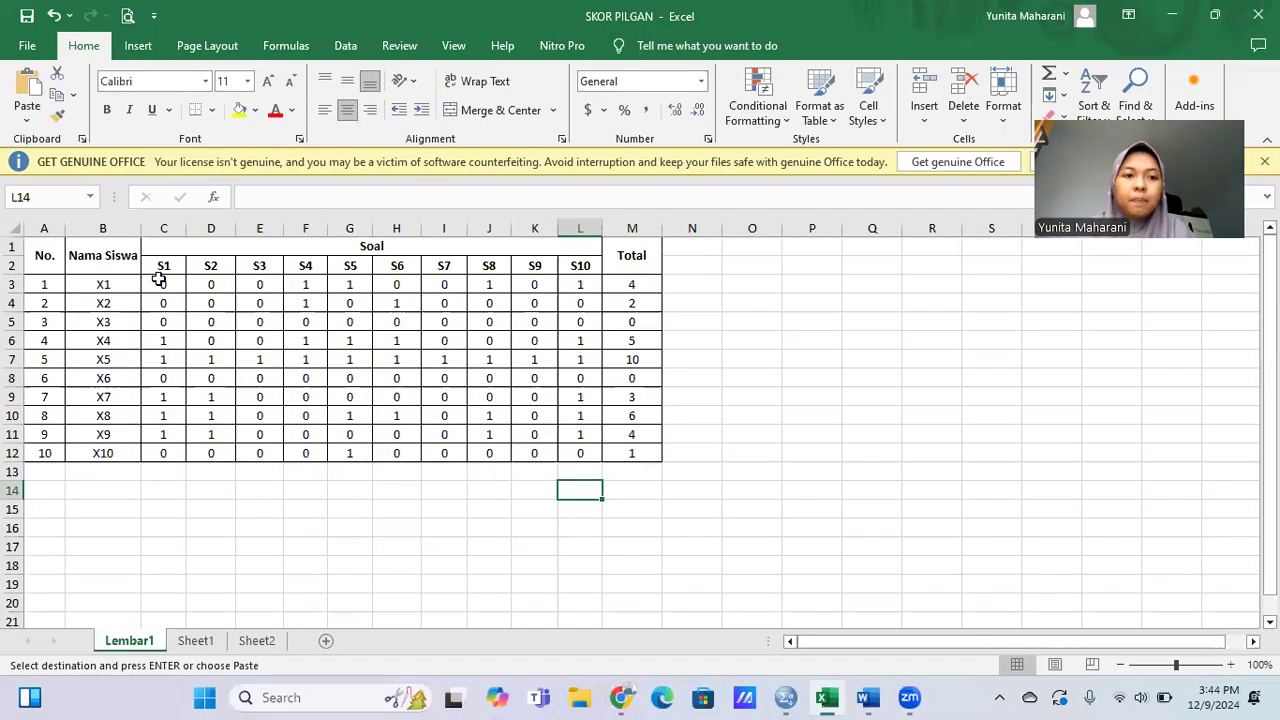
drag(246, 328, 620, 456)
key(ctrl+c)
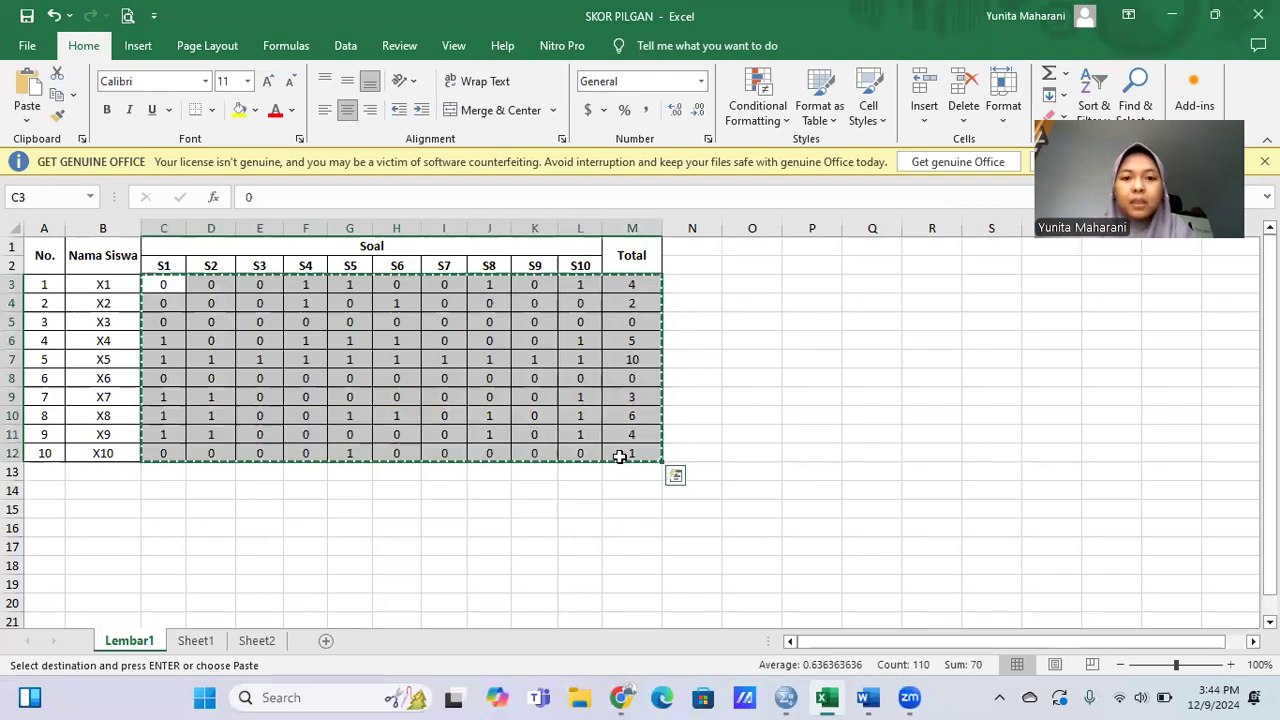
- Switch to the SPSS Data Editor and paste the copied scores starting at the first row of the first column
click(786, 698)
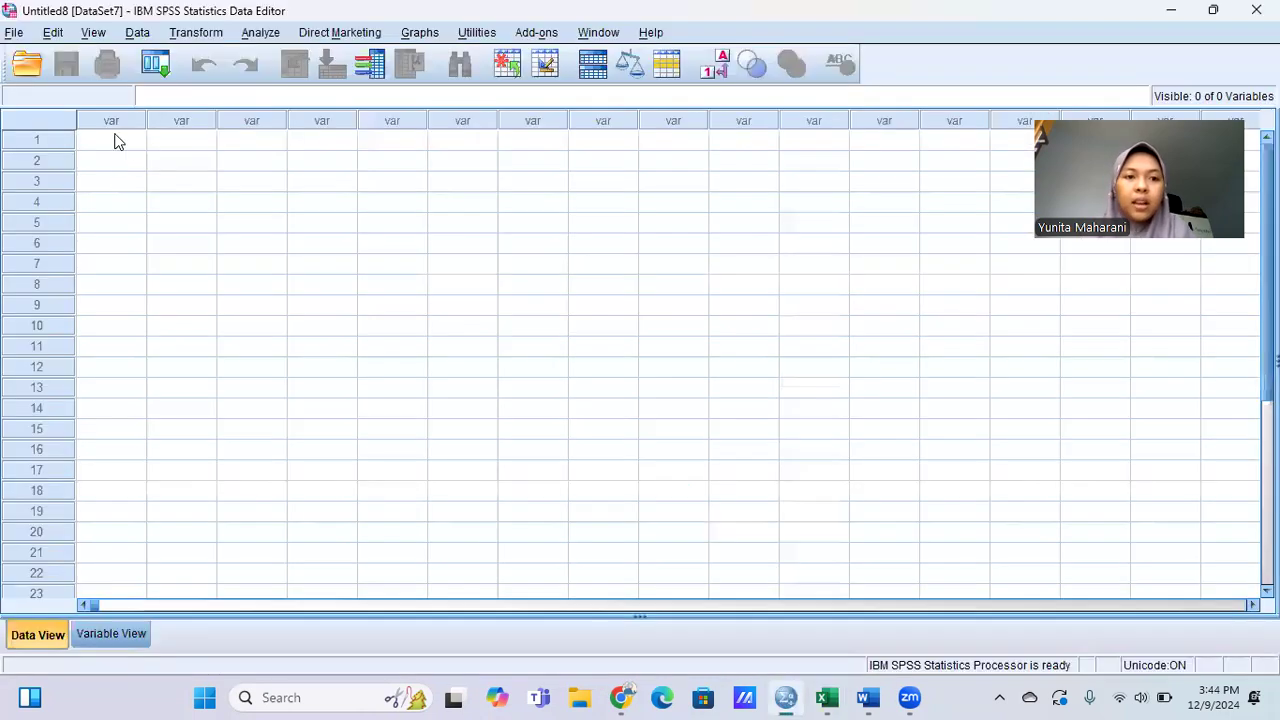
click(115, 140)
key(ctrl+v)
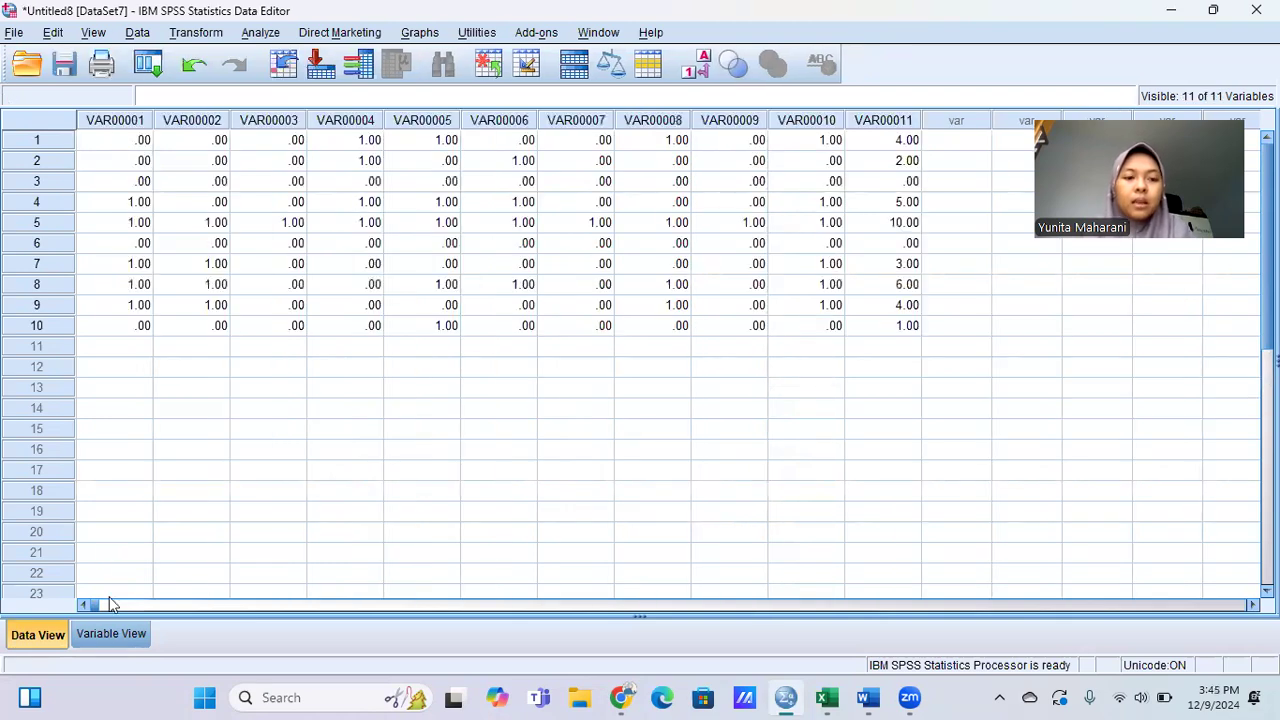
- Rename the first ten variables in order as S1, S2, S3, S4, S5, S6, S7, S8, S9 and S10
click(111, 636)
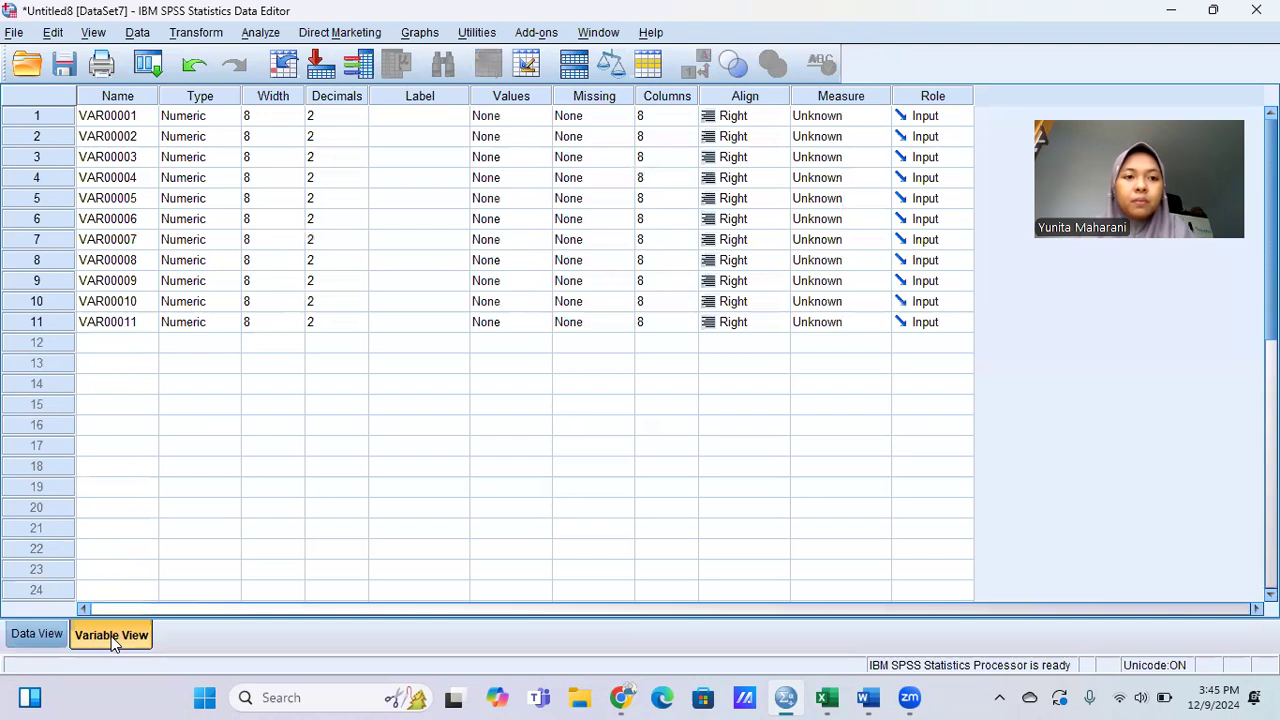
click(89, 121)
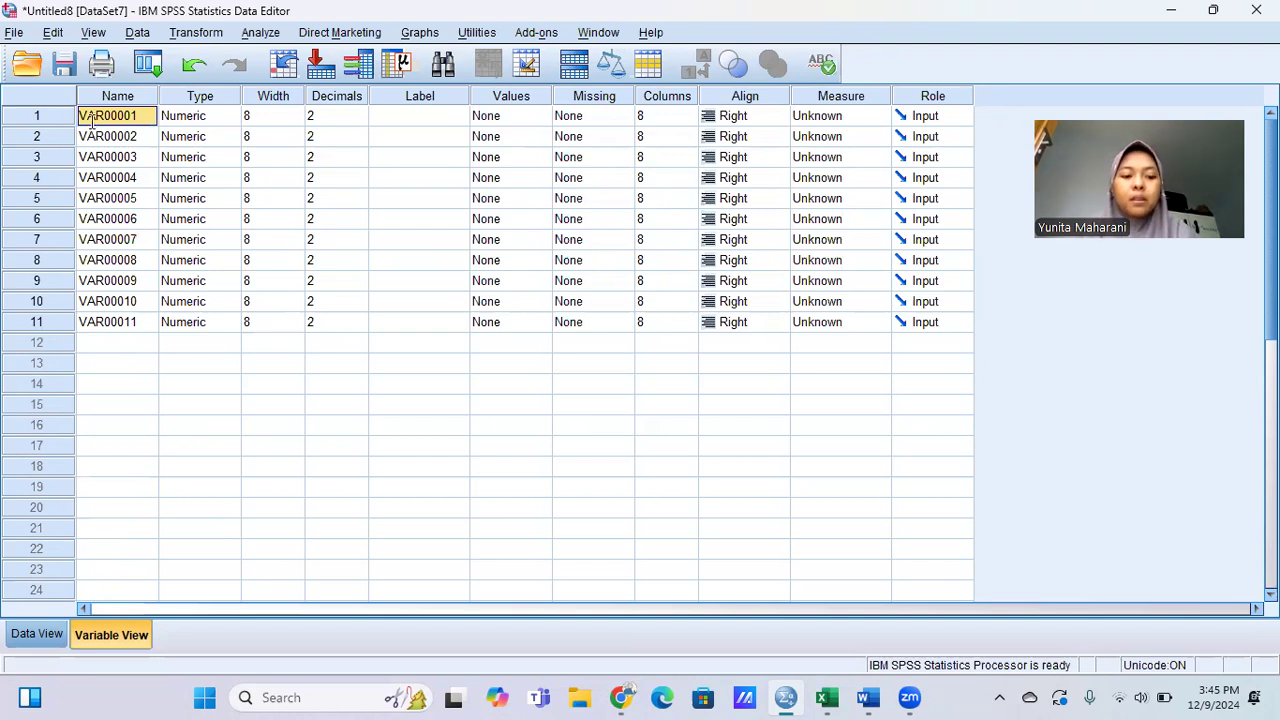
text(S)
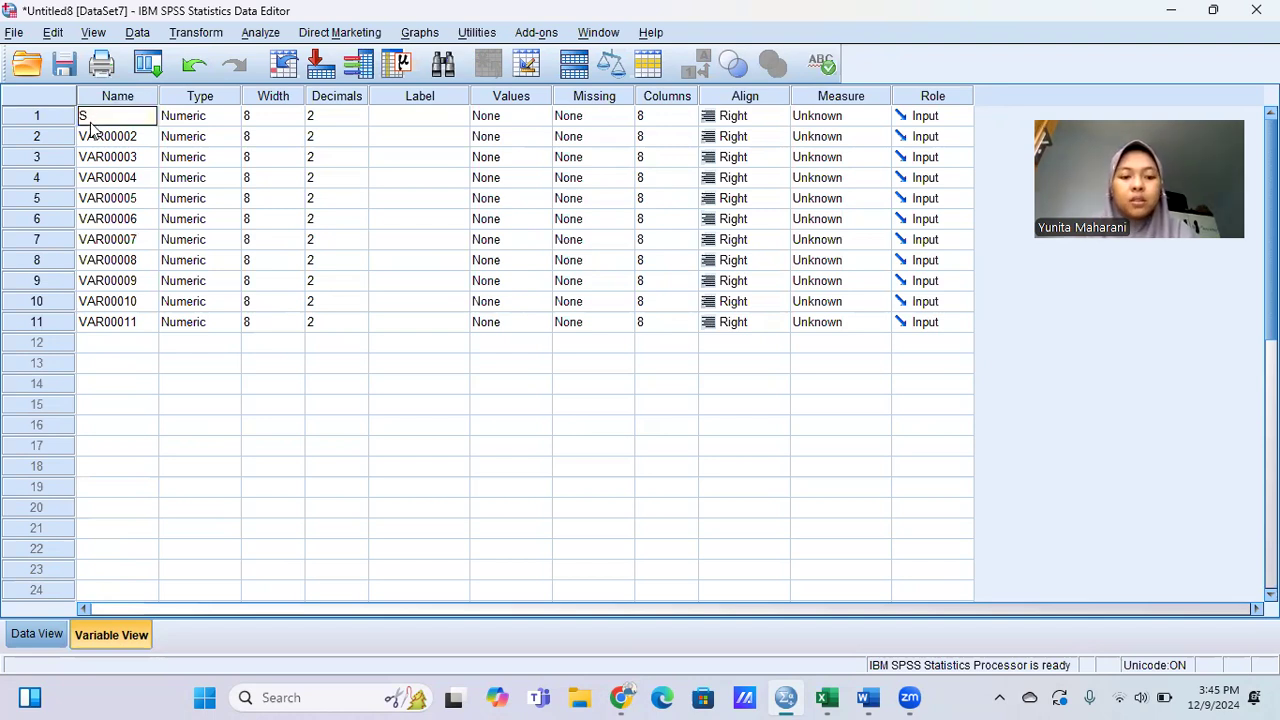
text(1)
key(Return)
text(S2)
key(Return)
text(S3)
key(Return)
text(S)
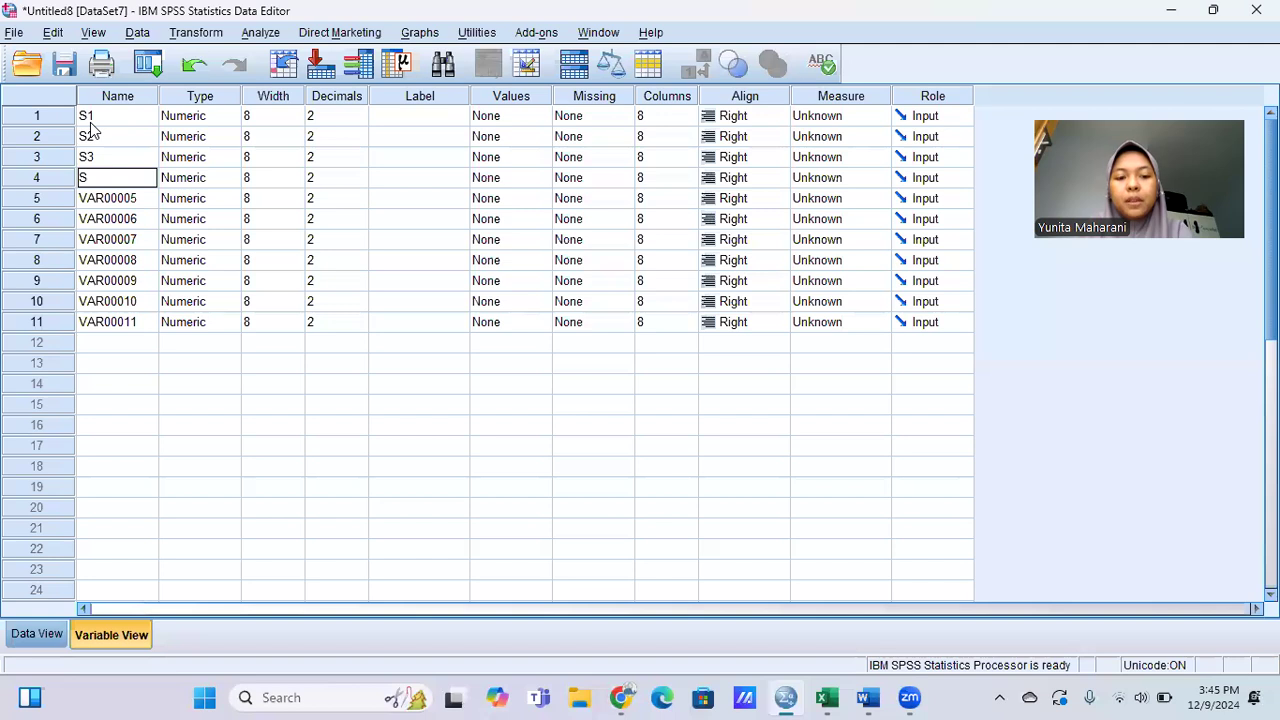
text(4)
key(Return)
text(S5S)
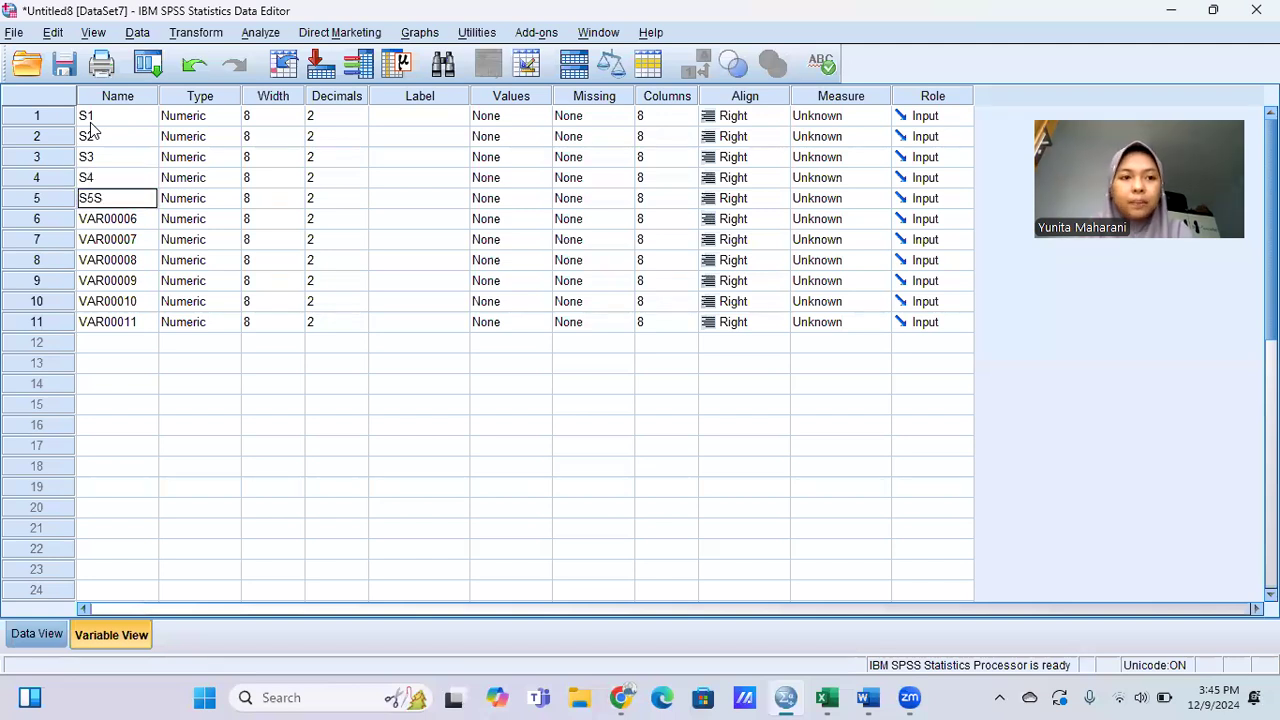
key(BackSpace)
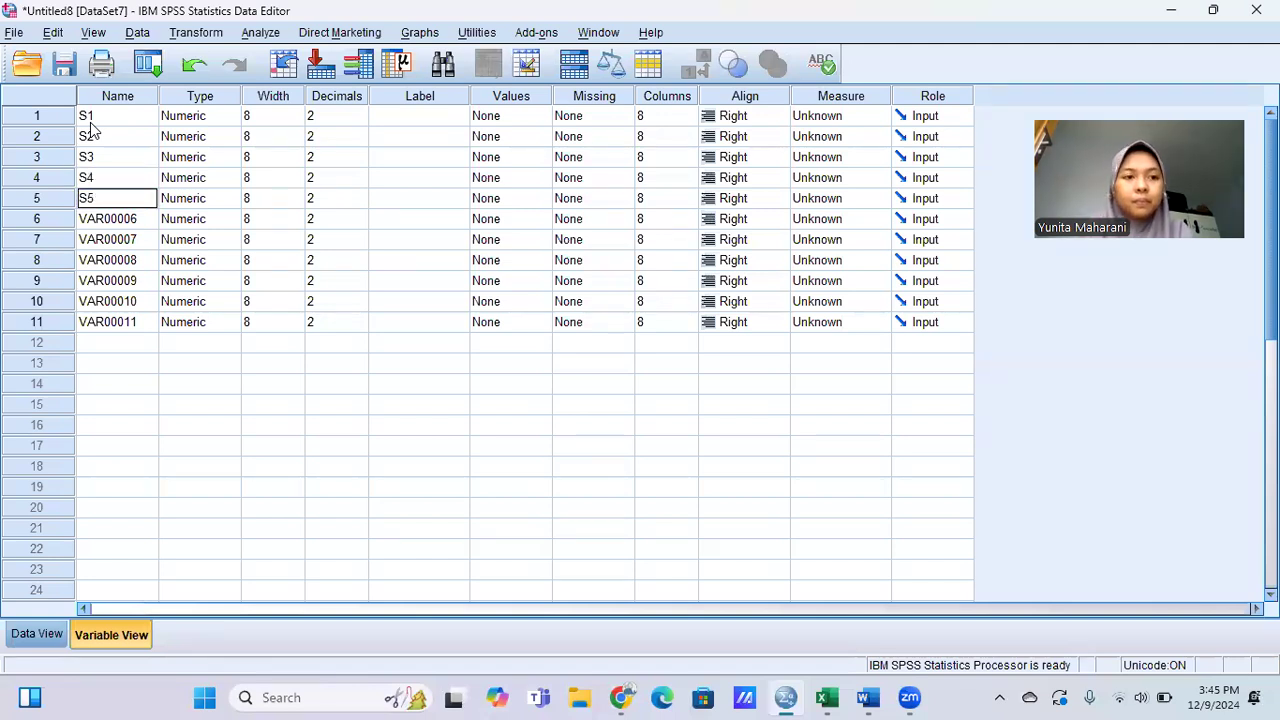
key(Return)
text(S6)
key(Return)
text(S7S)
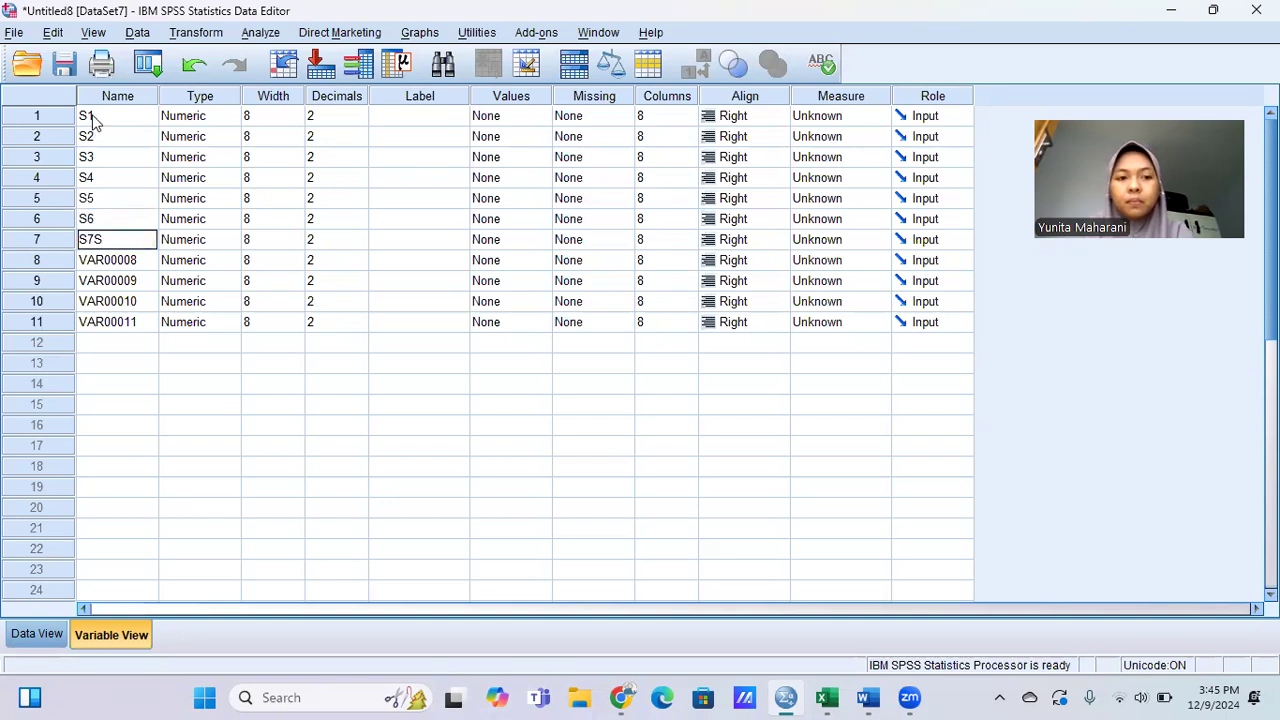
key(BackSpace)
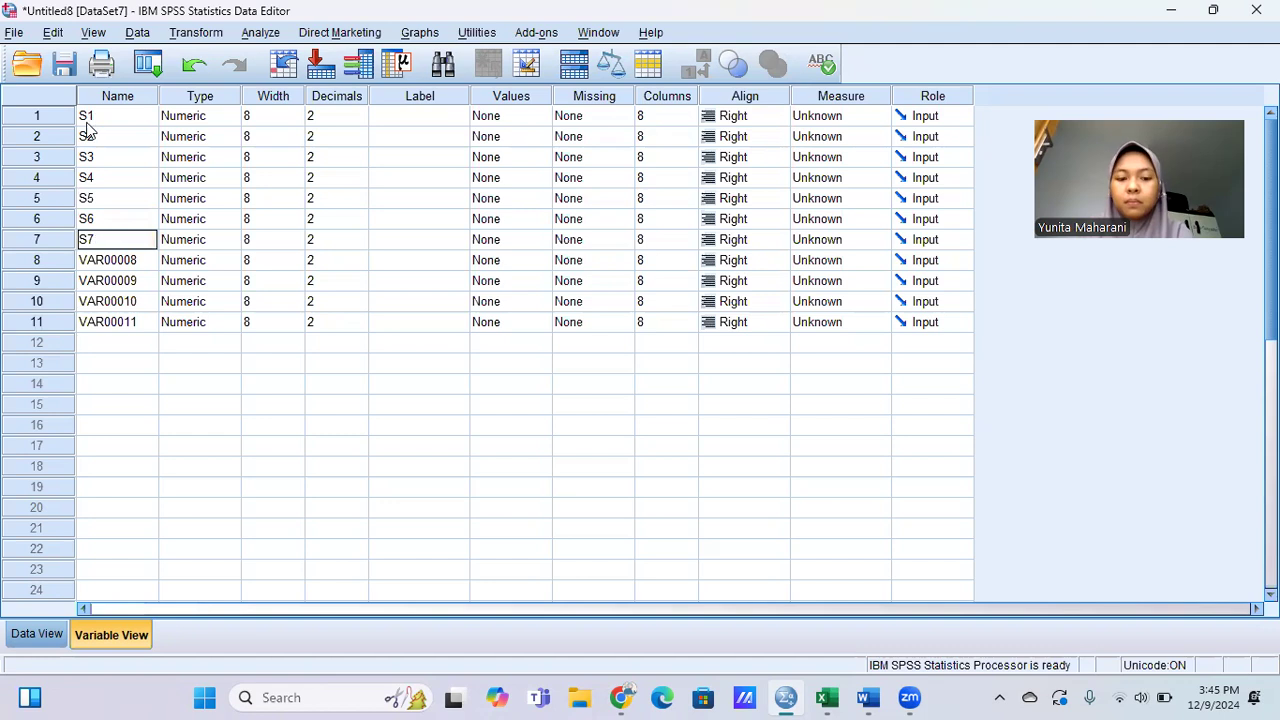
key(Return)
text(S8)
key(Return)
text(S)
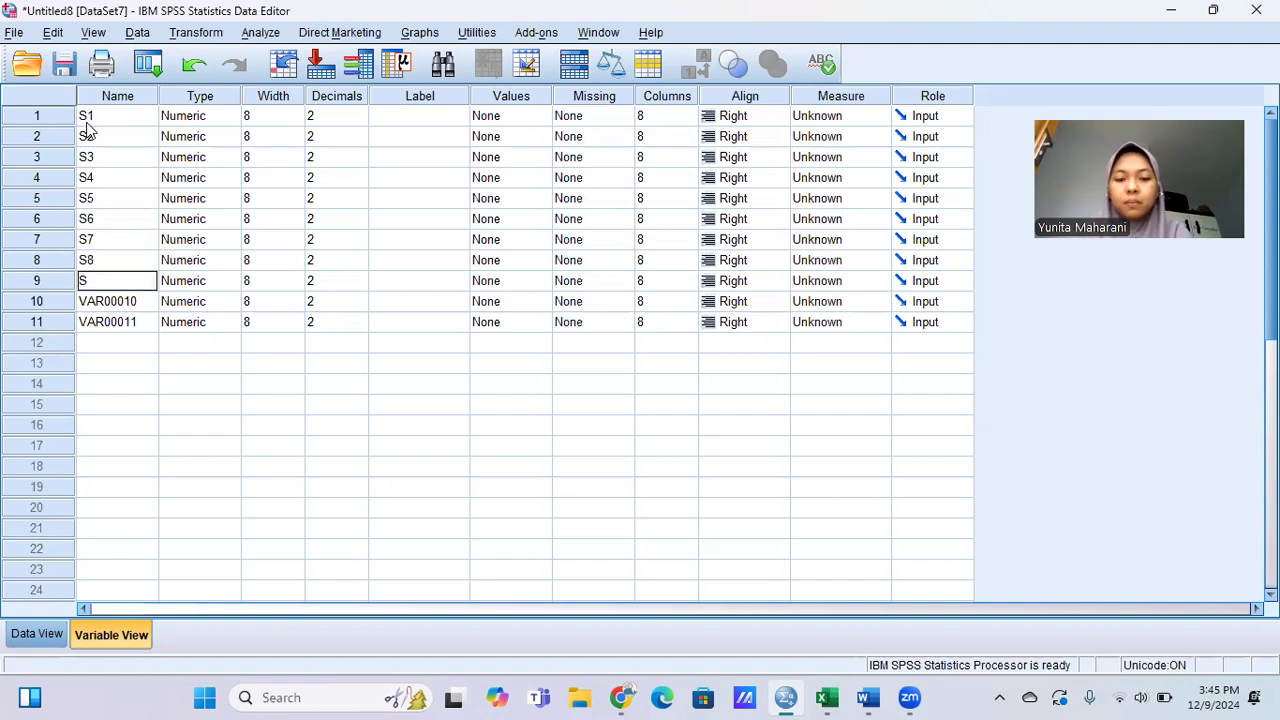
text(9)
key(Return)
text(S)
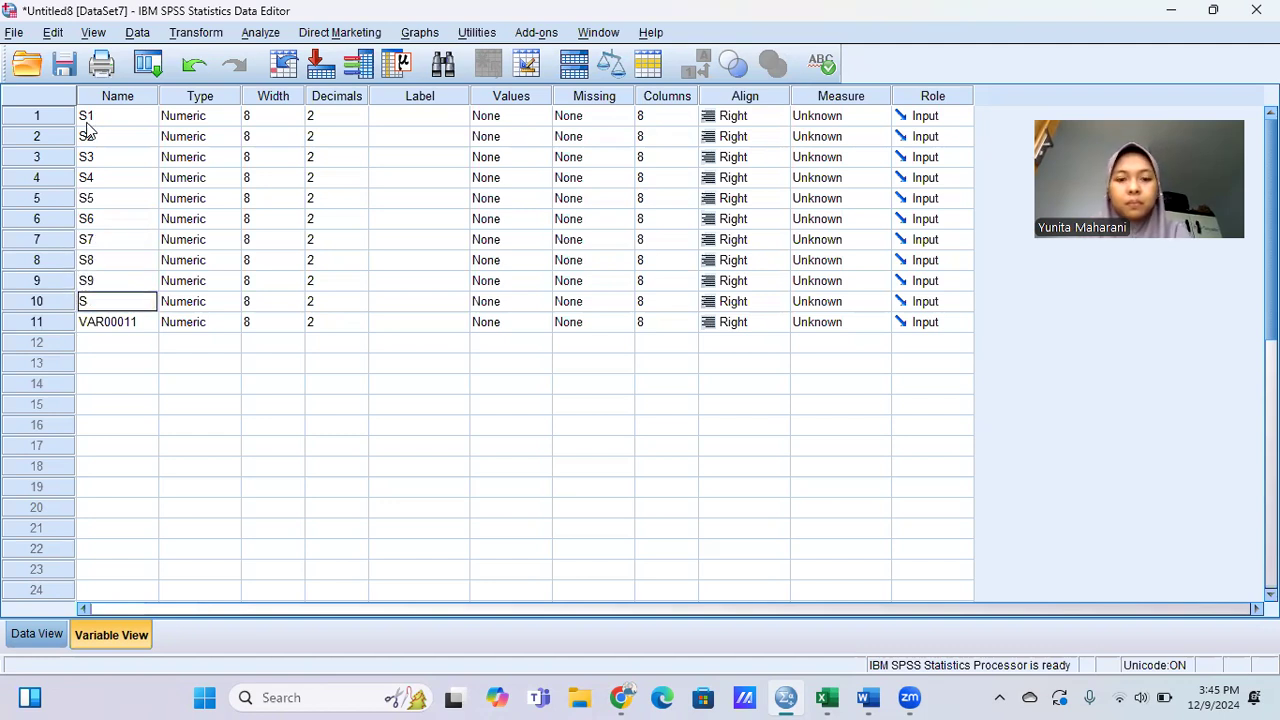
text(10)
key(Return)
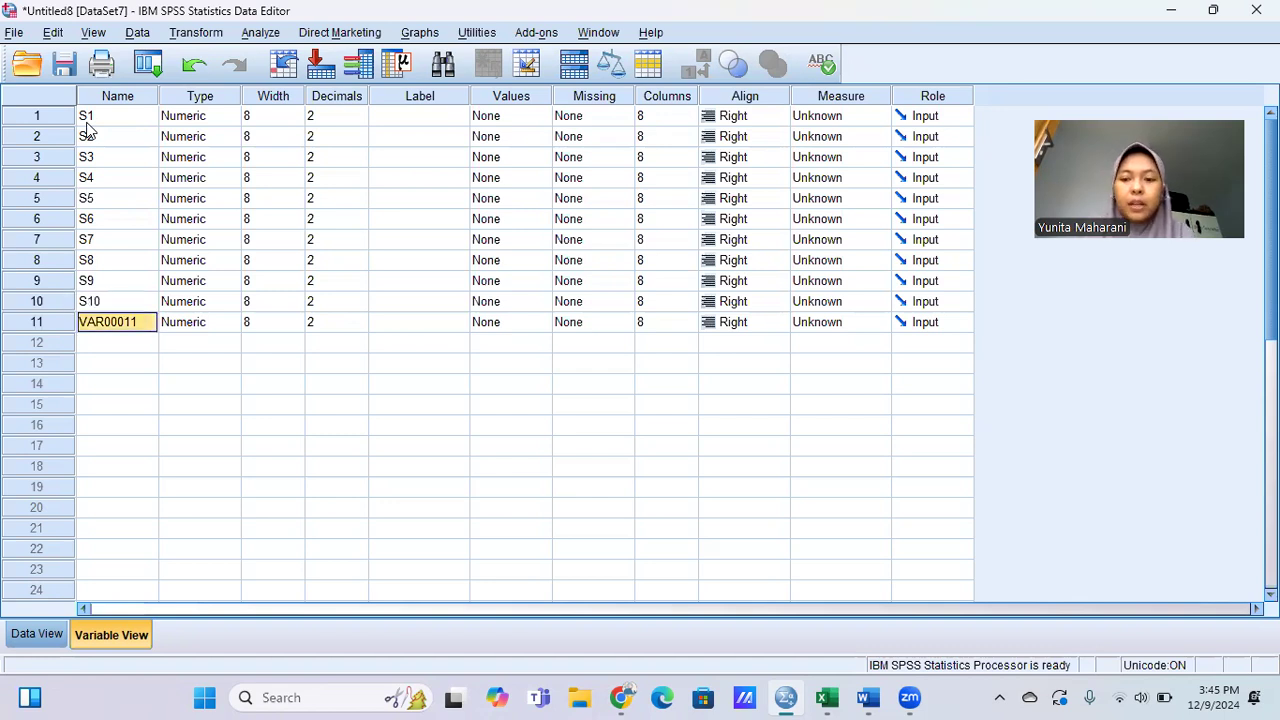
- Try to rename the eleventh variable as SKOR TOTAL
key(BackSpace)
text(S)
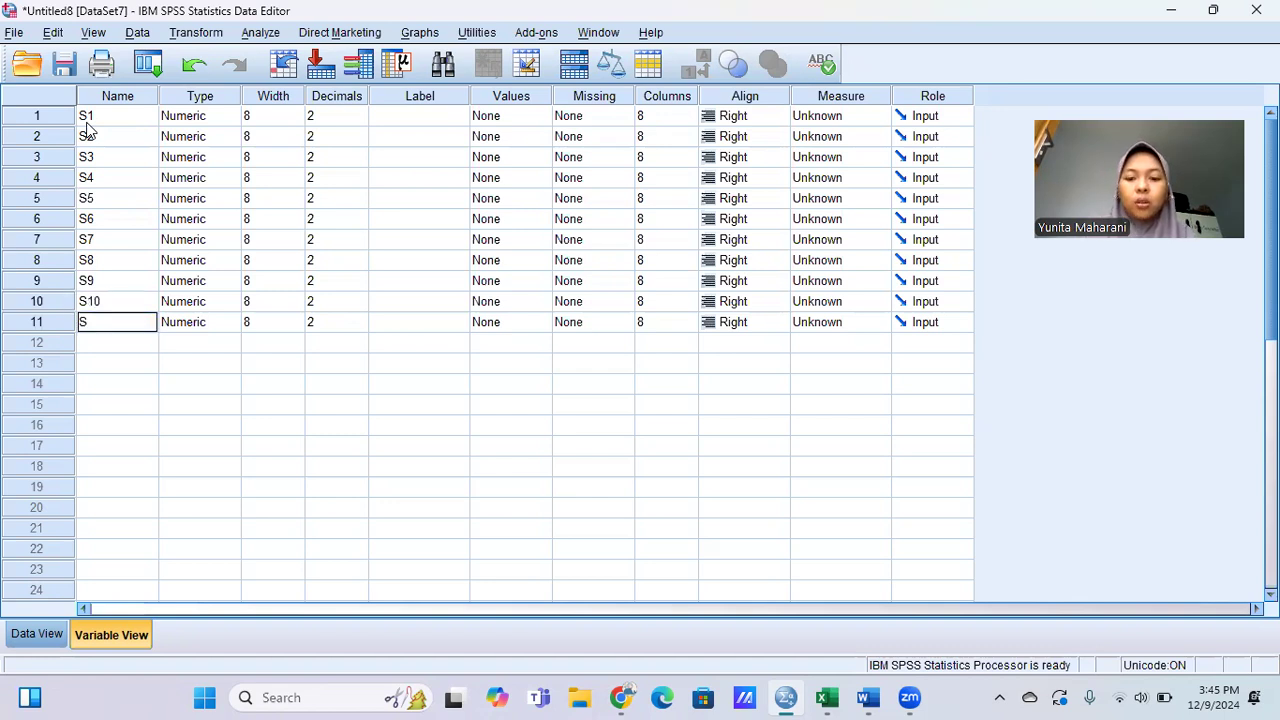
text(KOR)
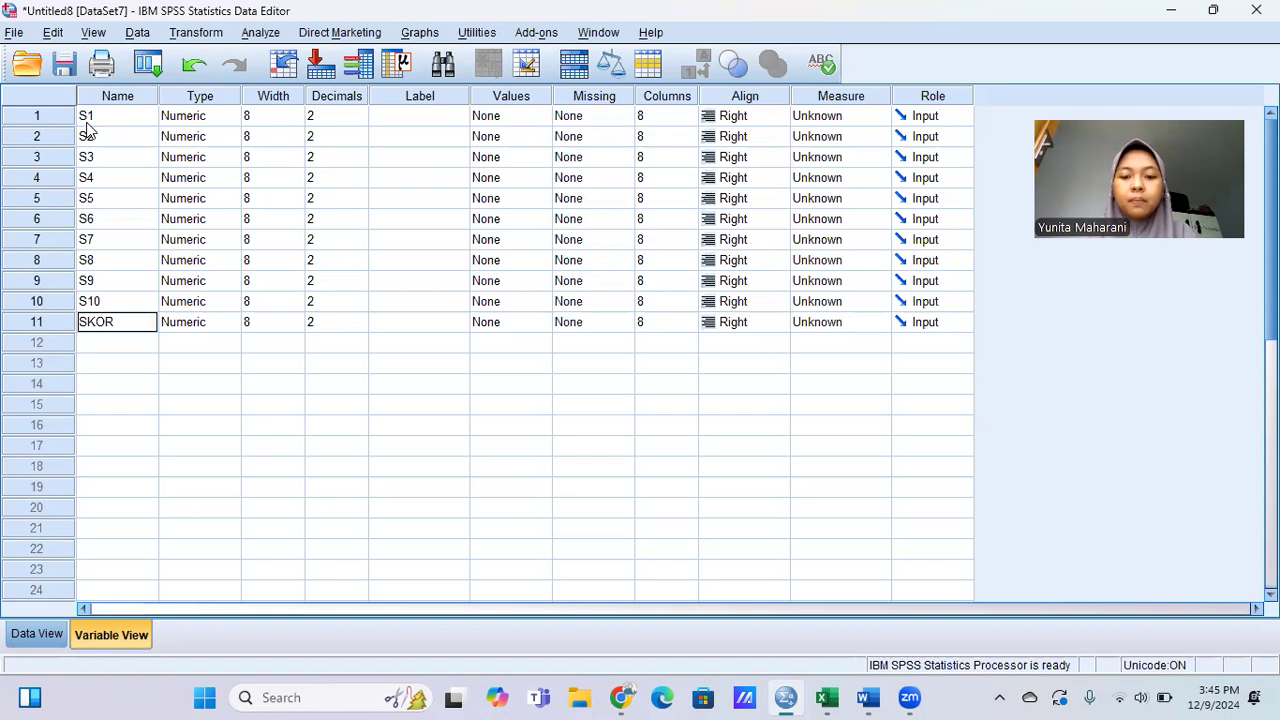
text( TOTAL)
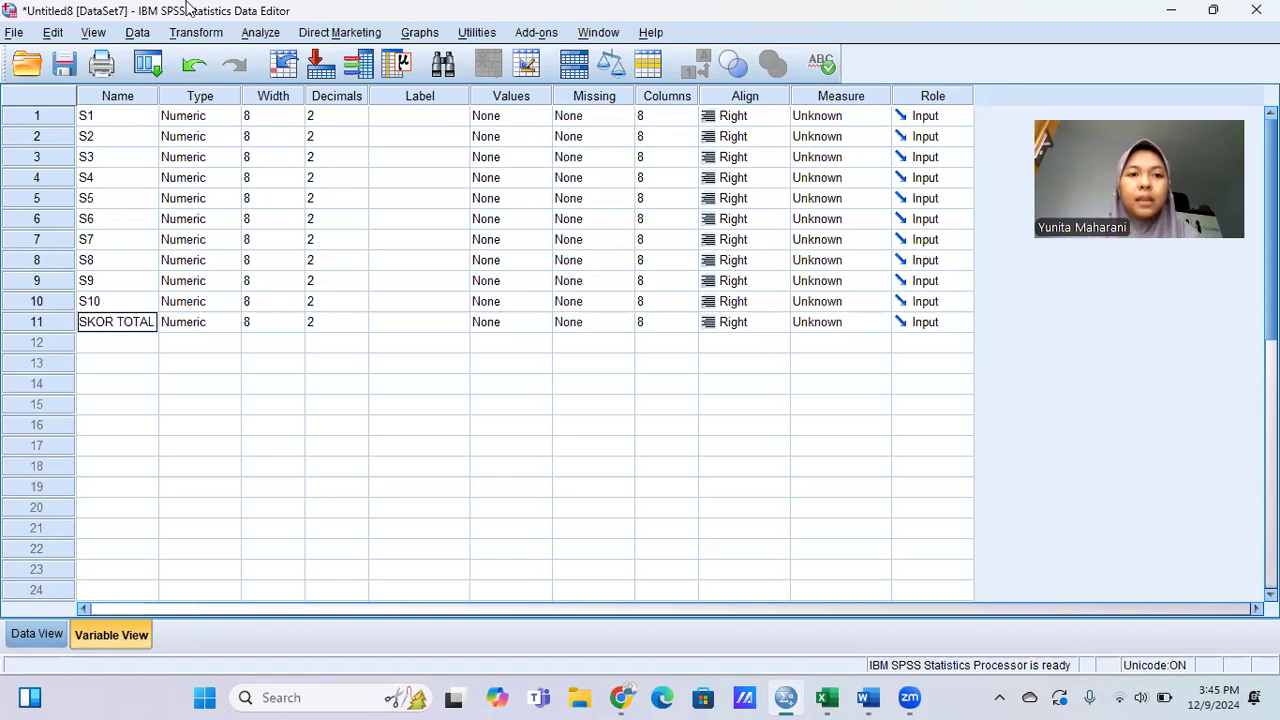
click(322, 116)
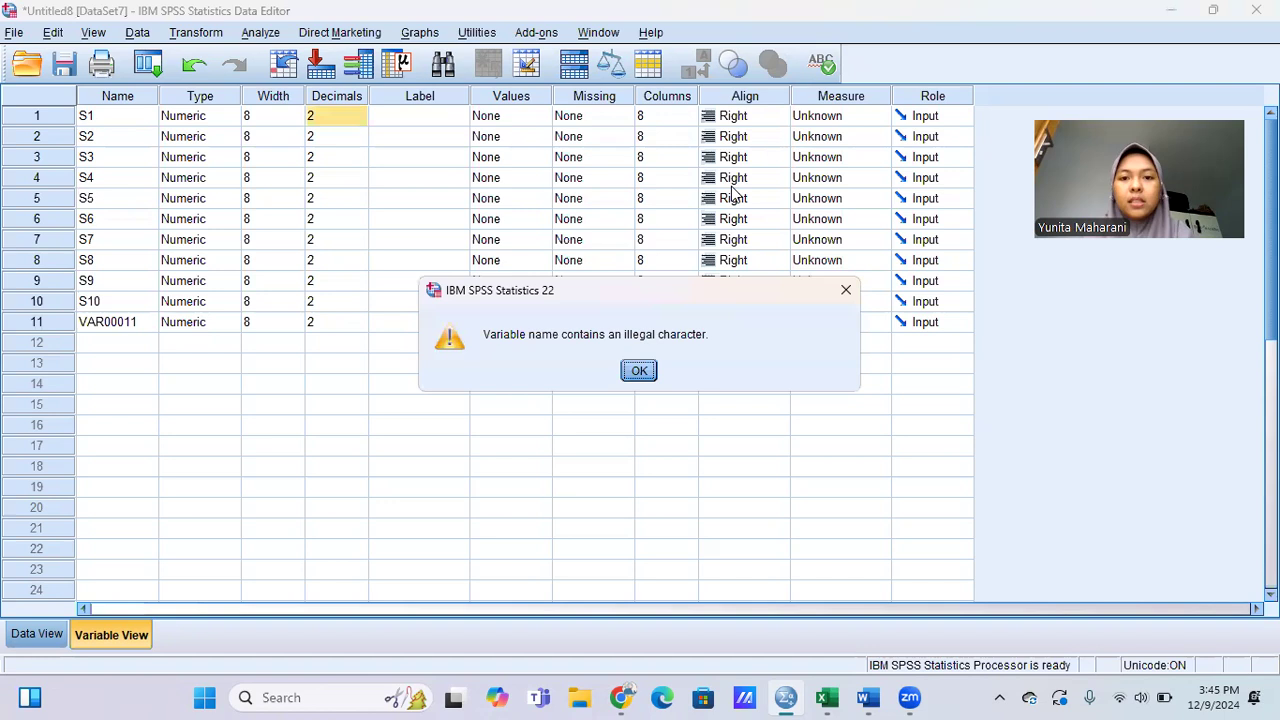
click(846, 291)
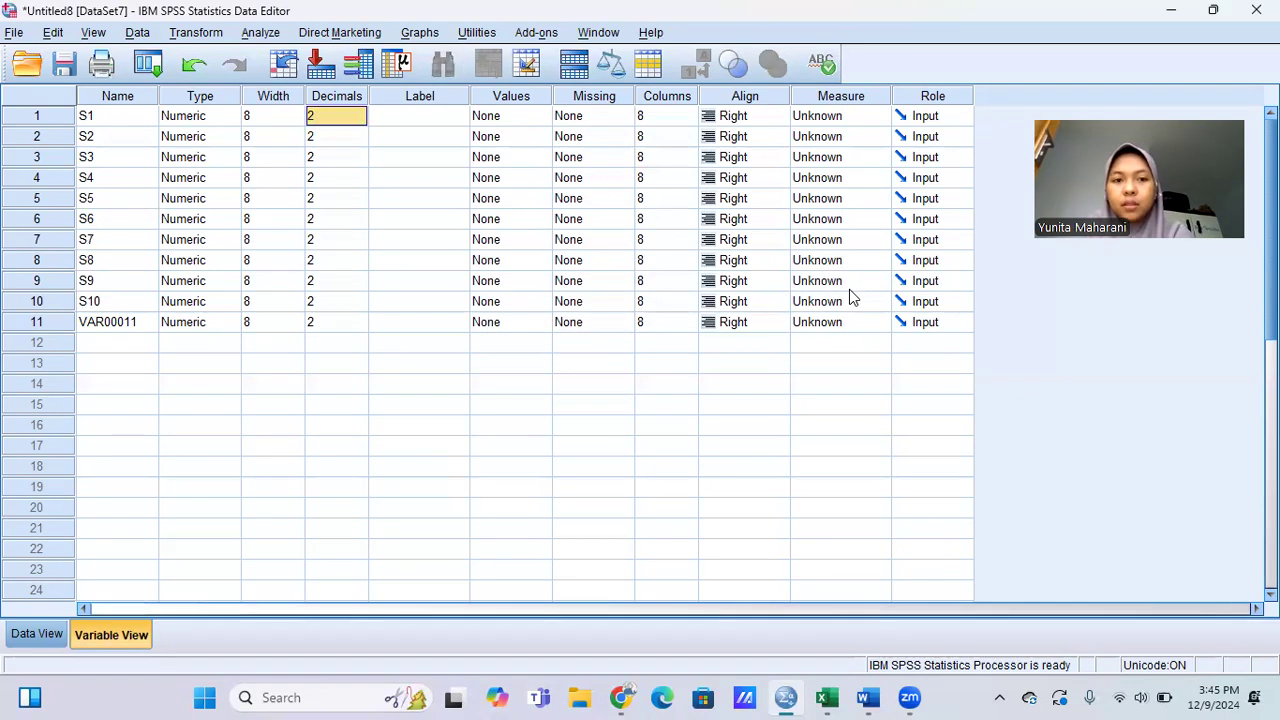
- Set the number of decimals to 0 for all eleven variables
key(Down)
key(Up)
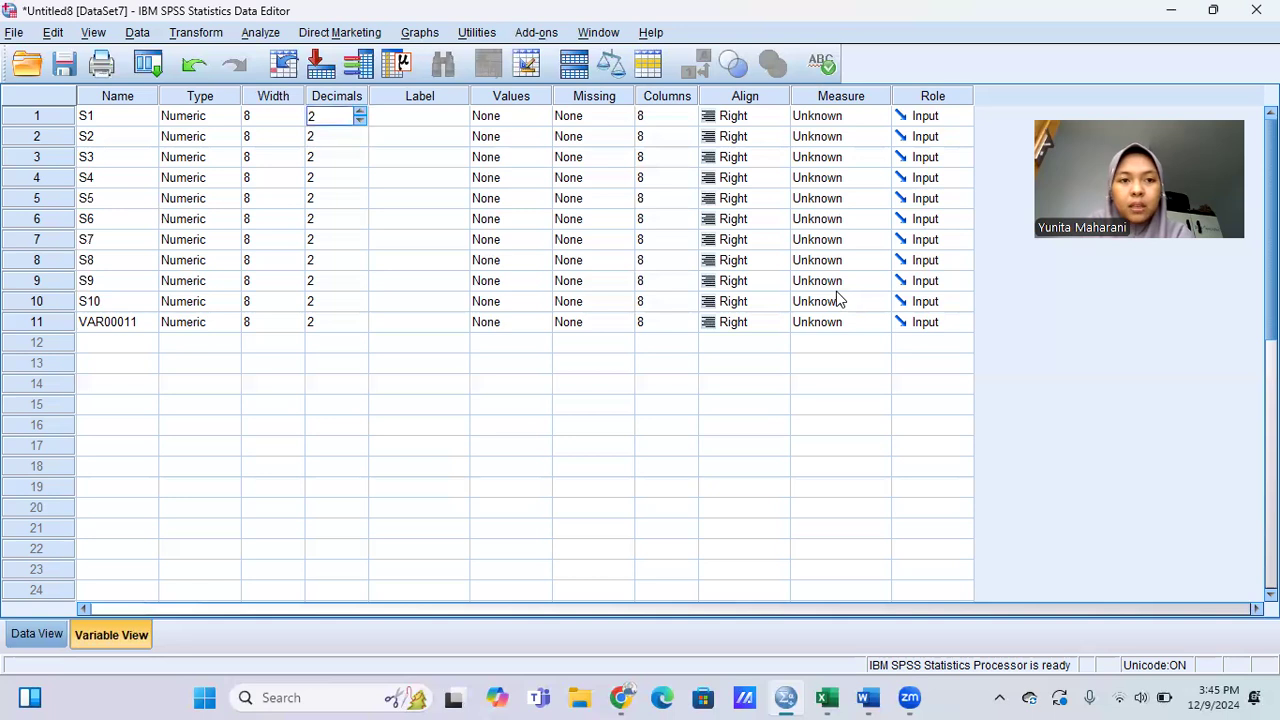
text(0)
key(Down)
text(0)
key(Down)
text(0)
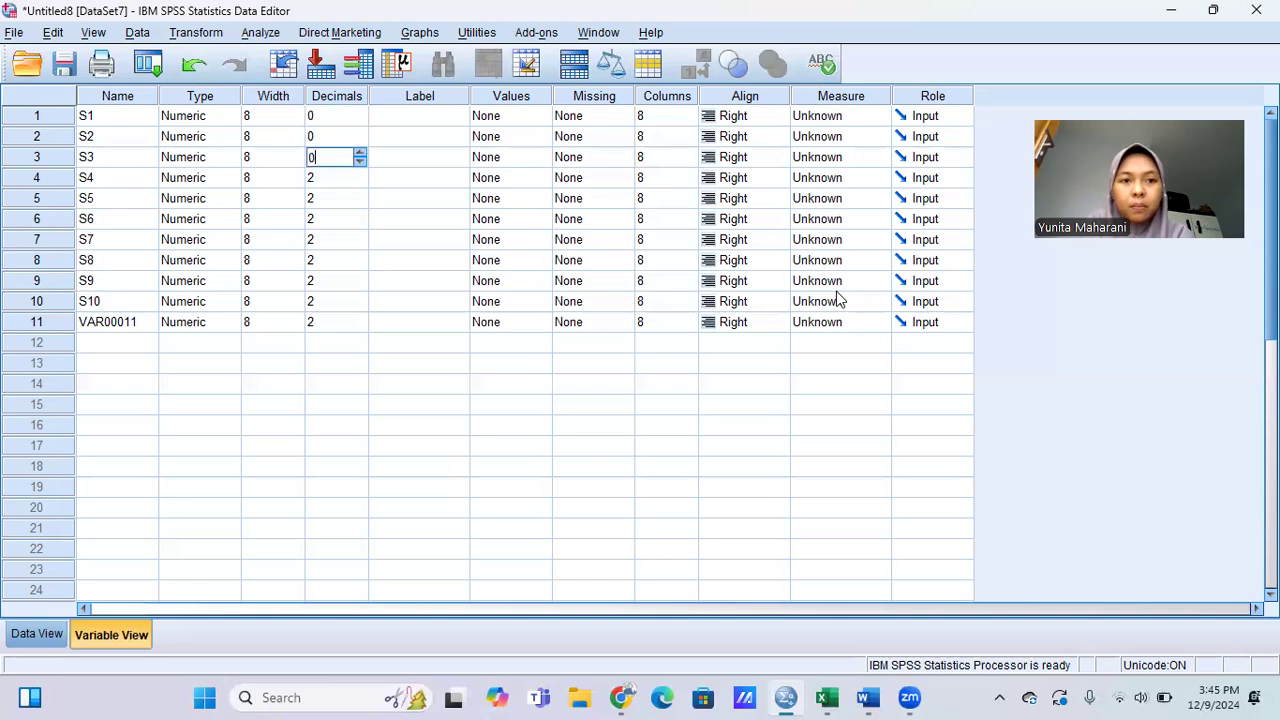
key(Down)
key(0)
key(Down)
key(0)
key(Down)
key(0)
key(Down)
key(0)
key(Down)
key(0)
key(Down)
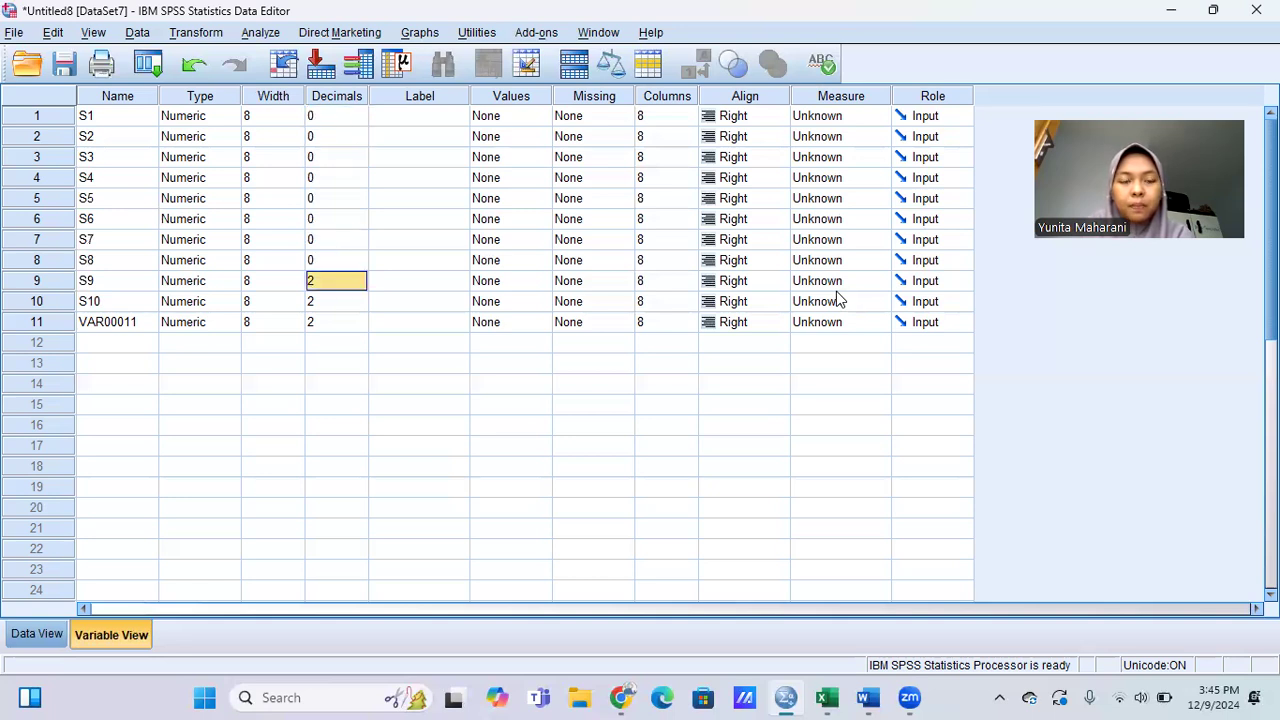
text(0)
key(Down)
text(0)
key(Down)
text(0)
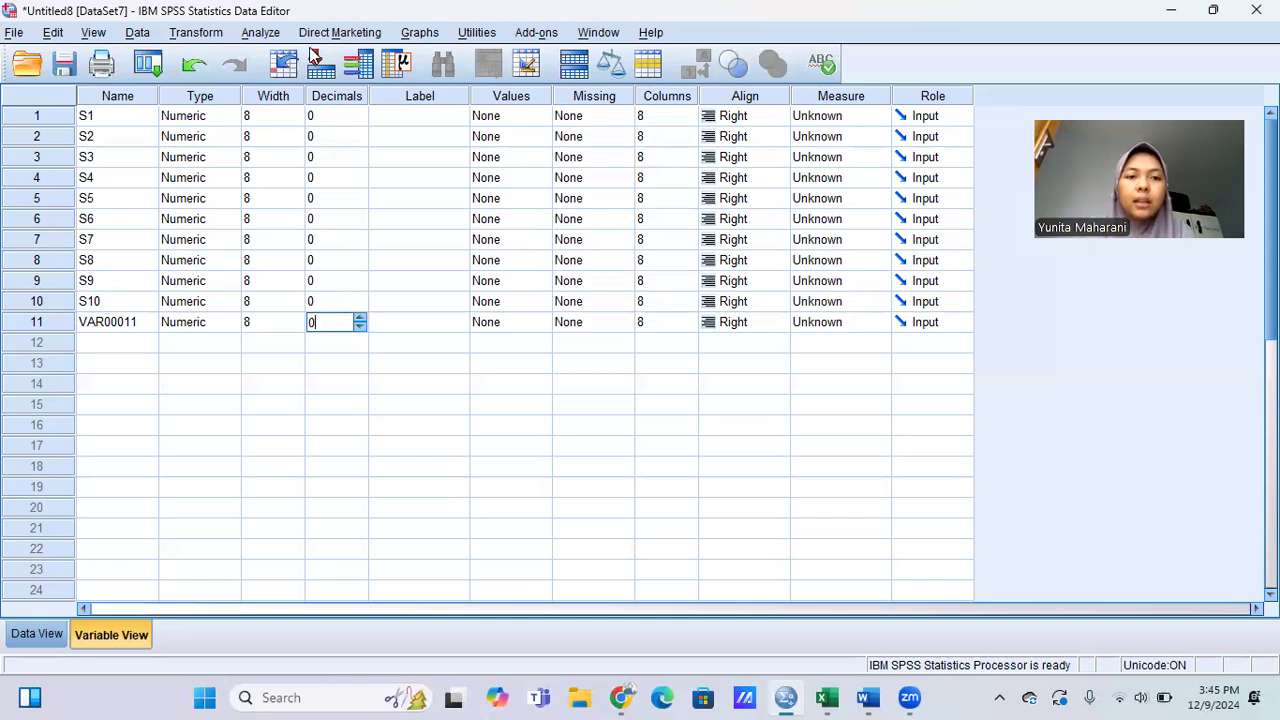
- Run a bivariate Pearson correlation with two-tailed significance on all eleven variables, flagging significant correlations
click(260, 33)
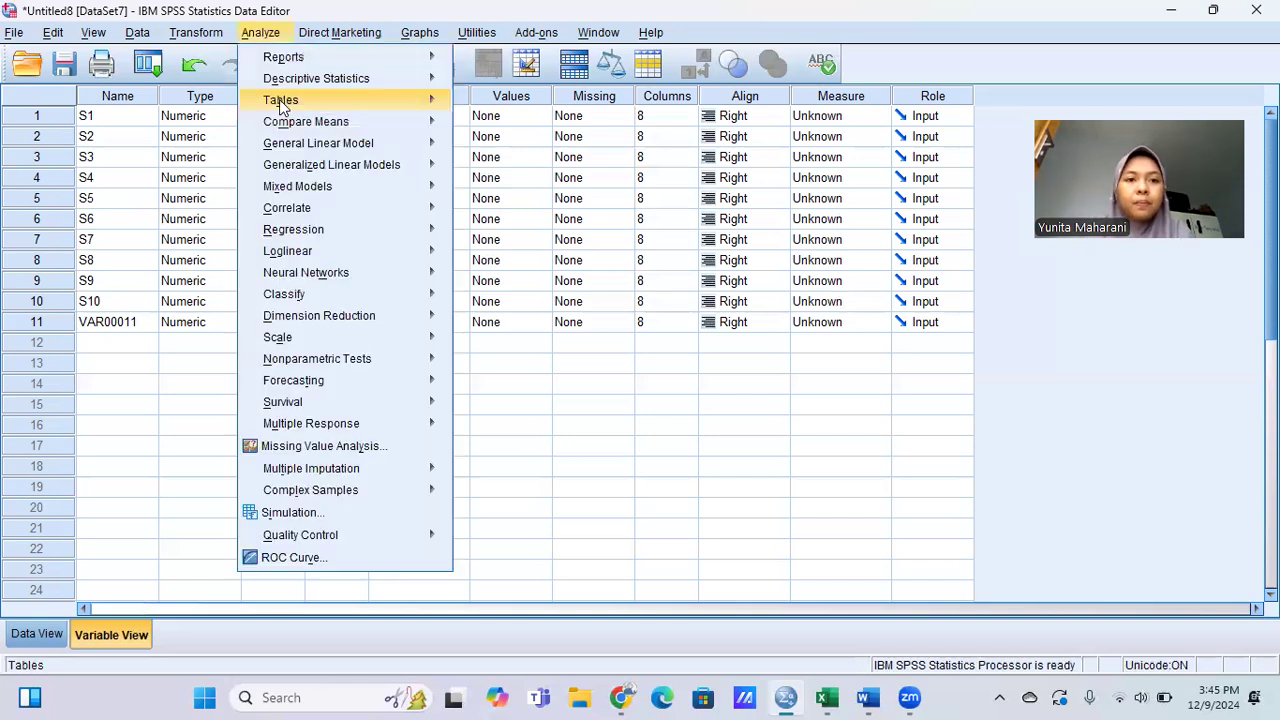
mouse_move(293, 217)
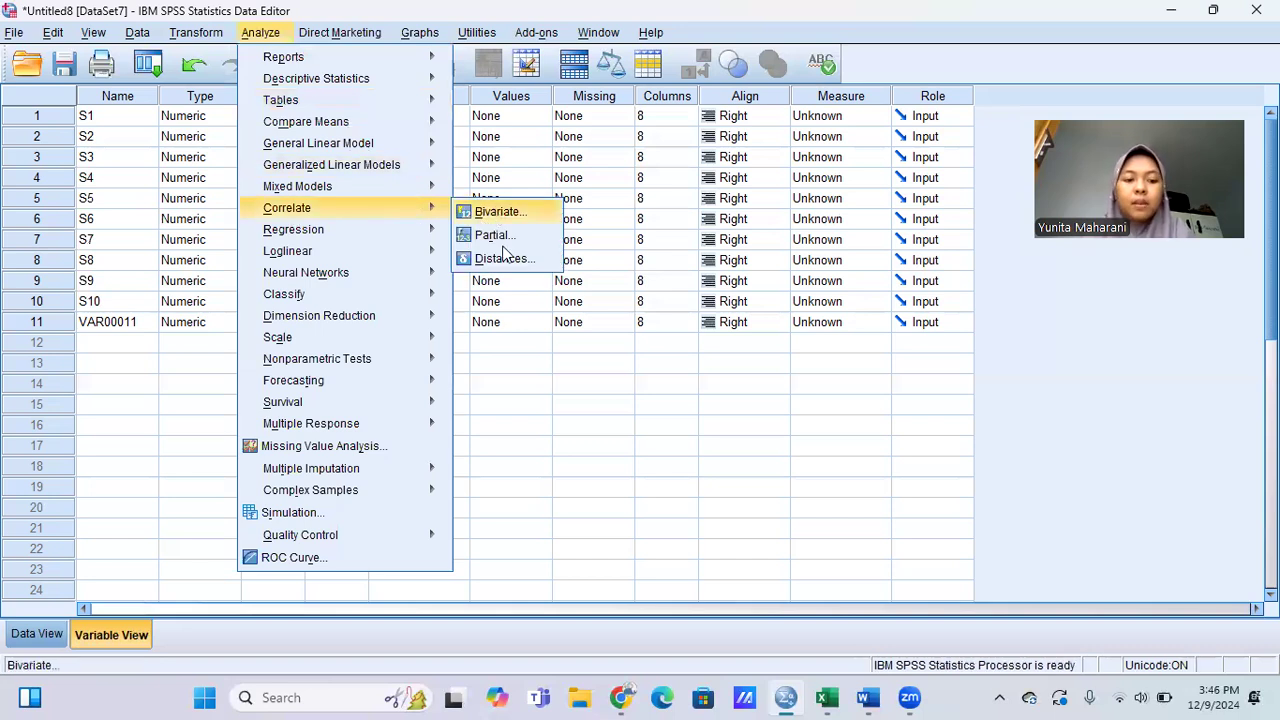
click(498, 212)
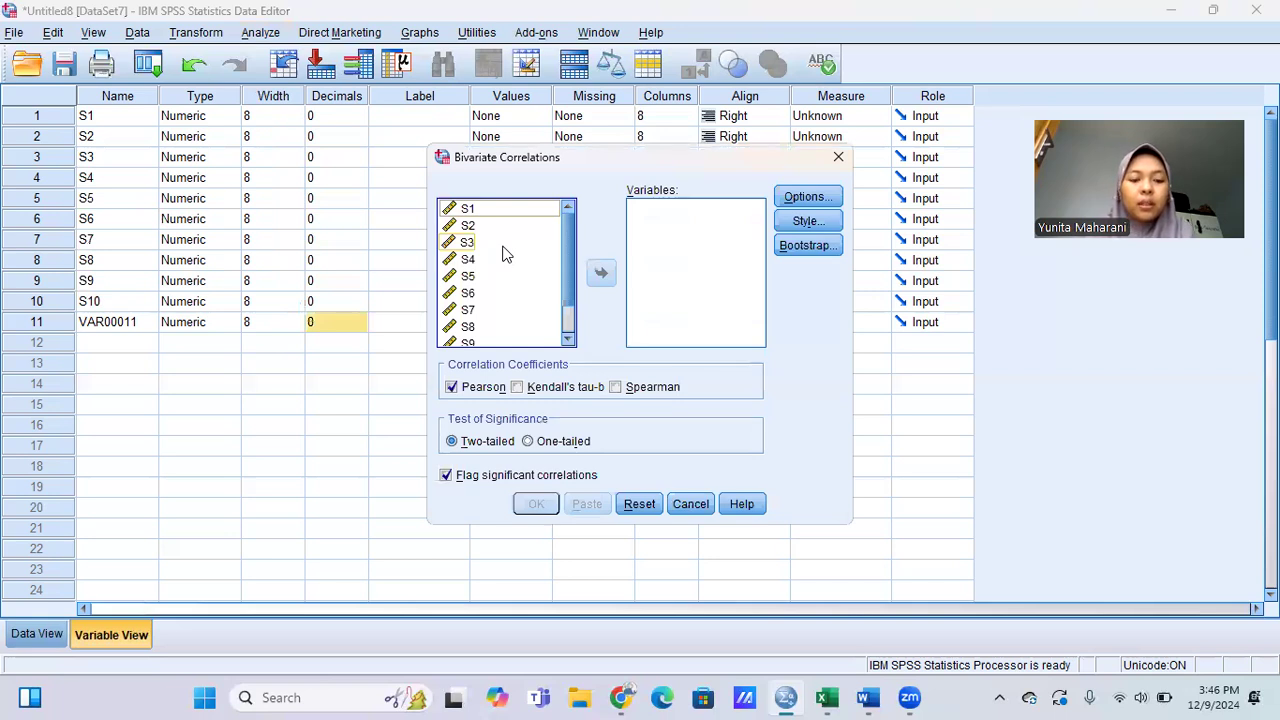
key(ctrl+a)
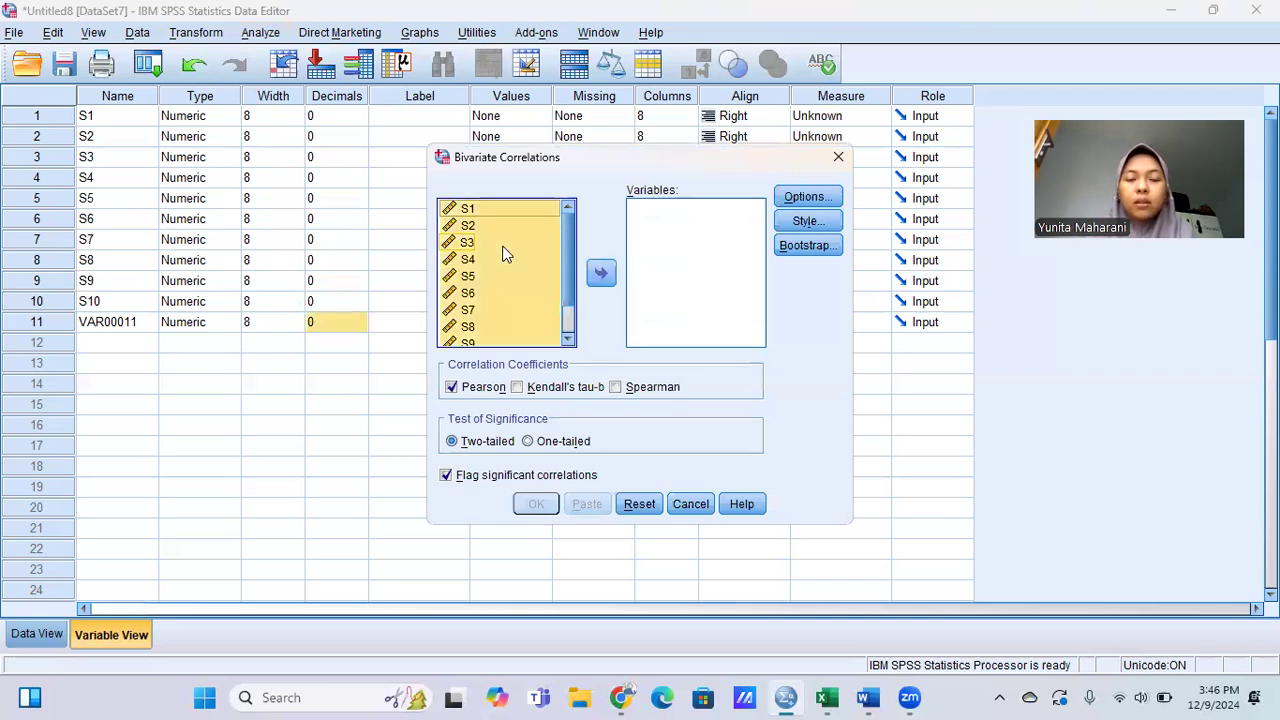
click(600, 272)
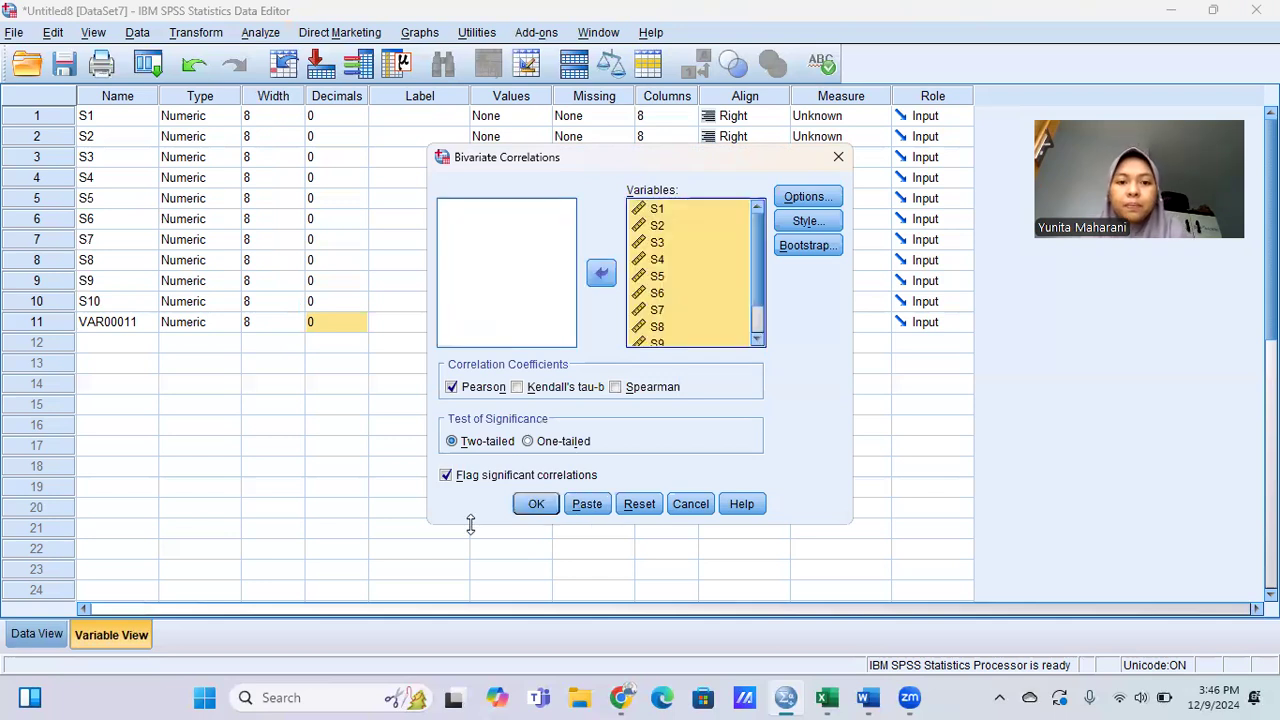
click(536, 505)
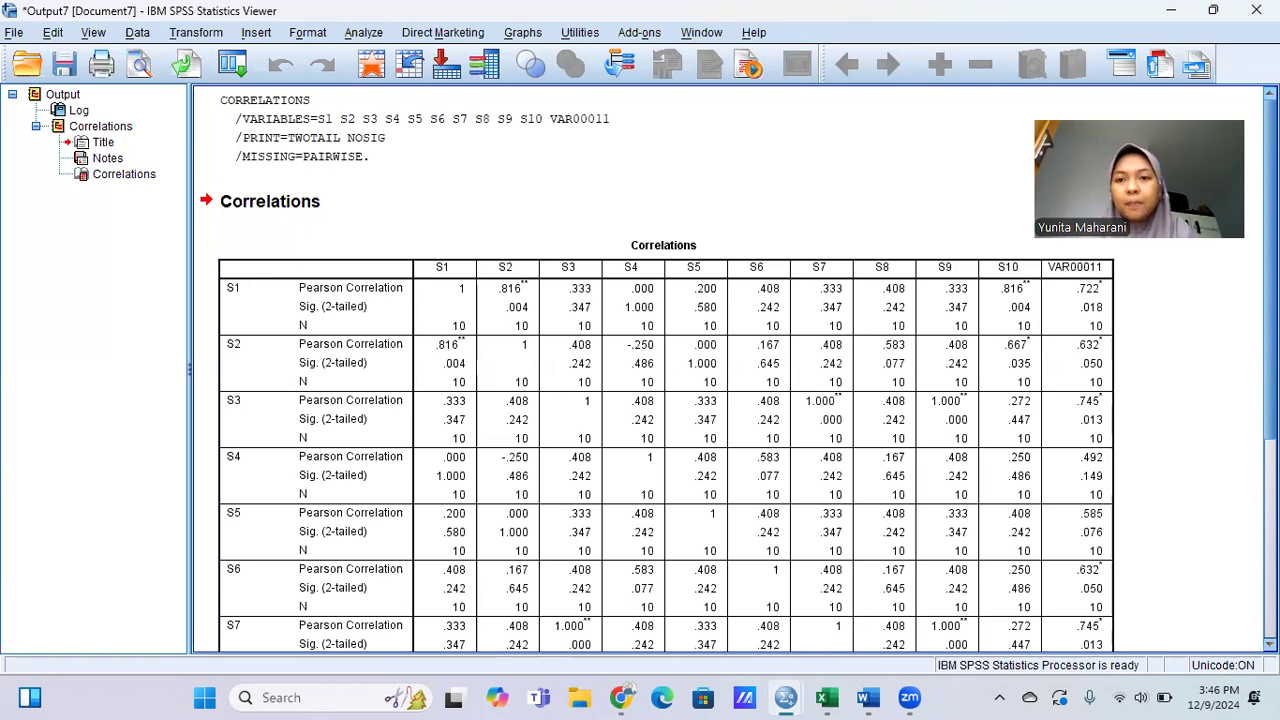
- Examine the Pearson correlations and significance values of each item against the total score in the VAR00011 row
scroll(730, 375, down, 3)
scroll(730, 375, down, 2)
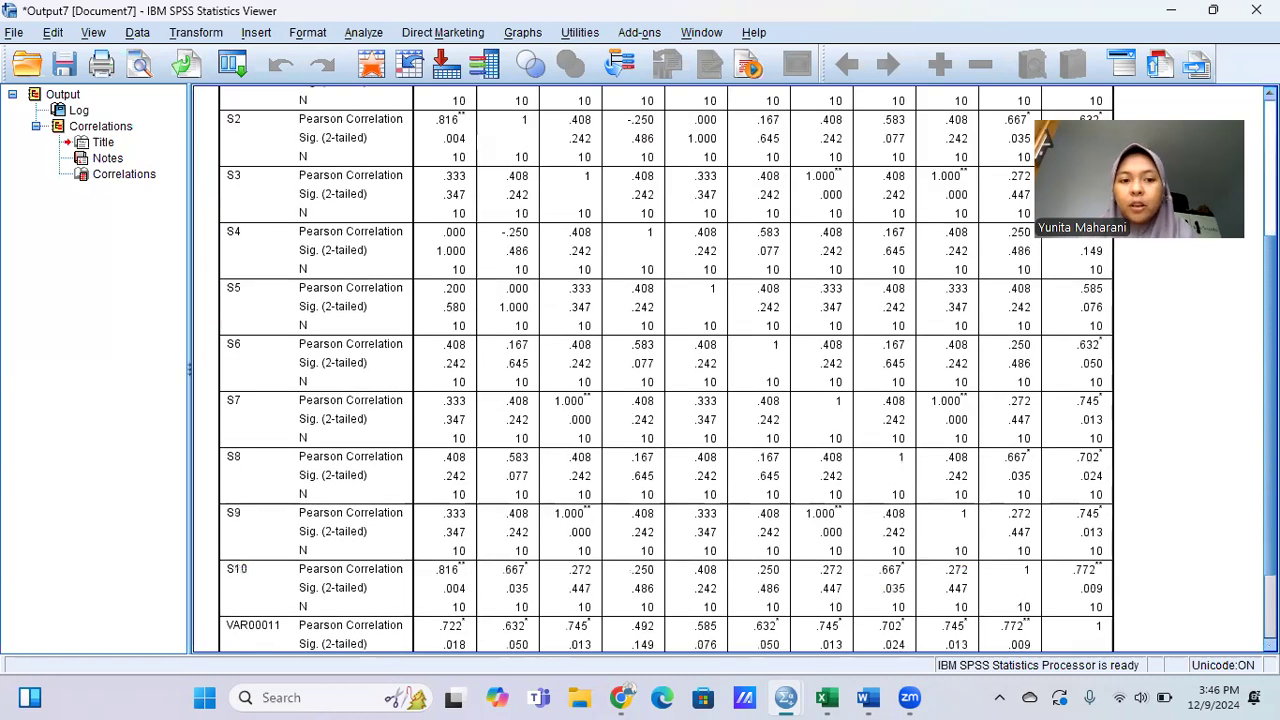
scroll(730, 375, down, 3)
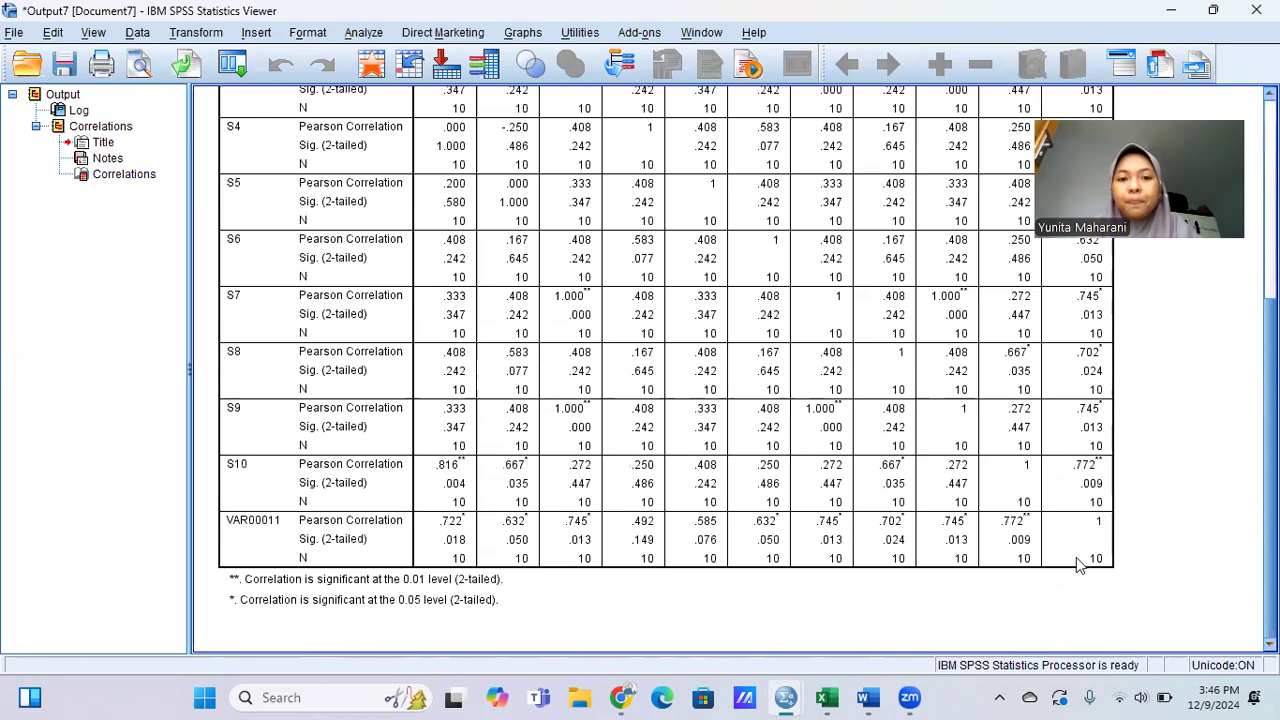
click(425, 548)
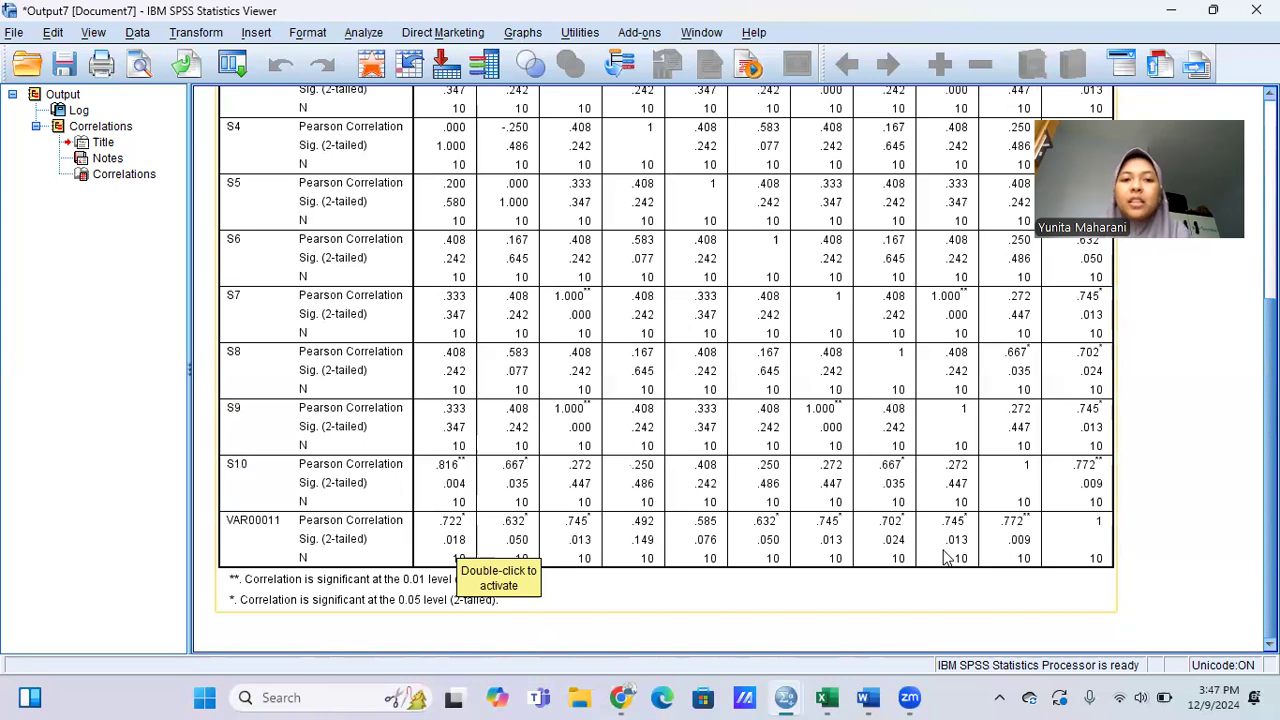
- Switch to Word to read the KR reliability formula, and open Sheet1 of the SKOR PILGAN workbook in Excel
click(873, 698)
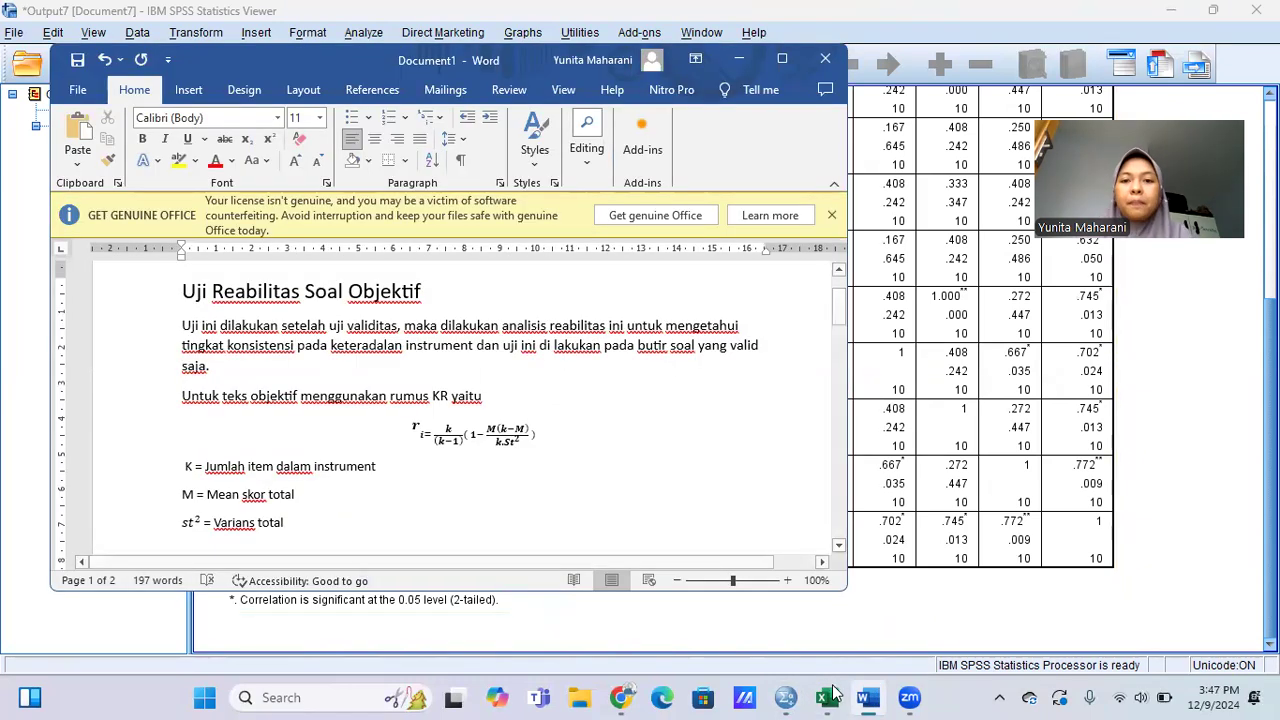
mouse_move(828, 698)
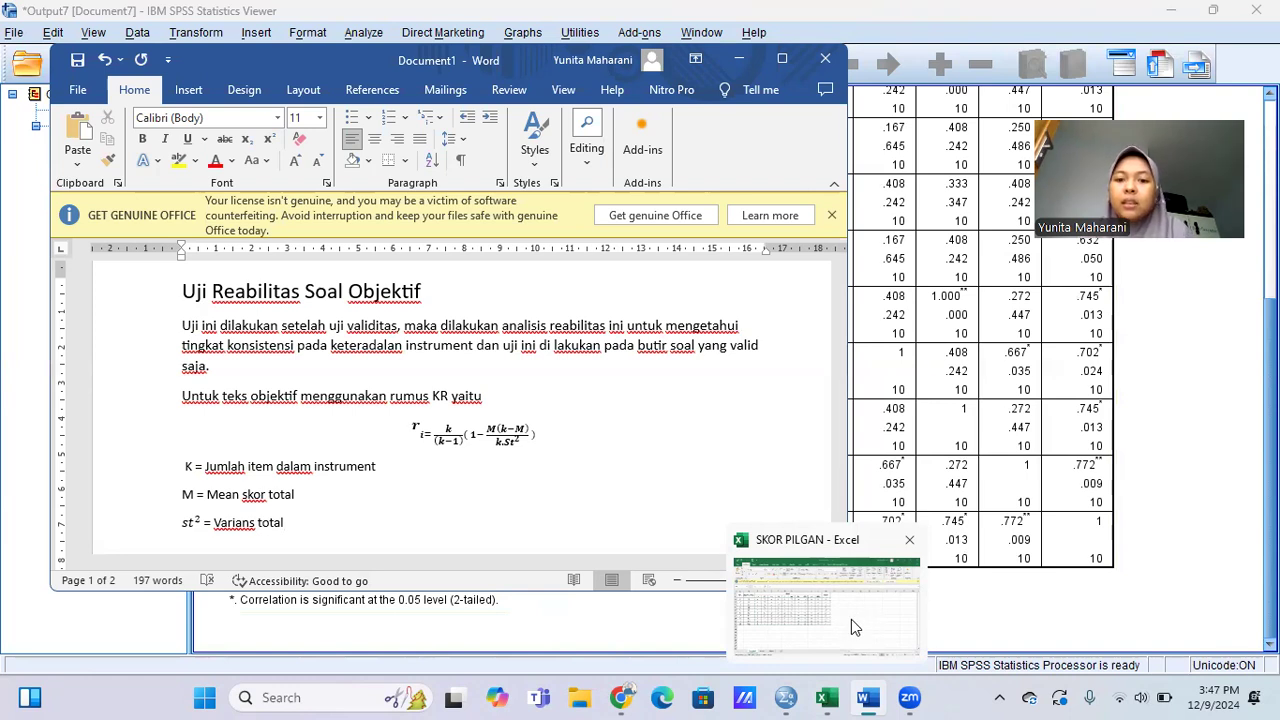
click(851, 619)
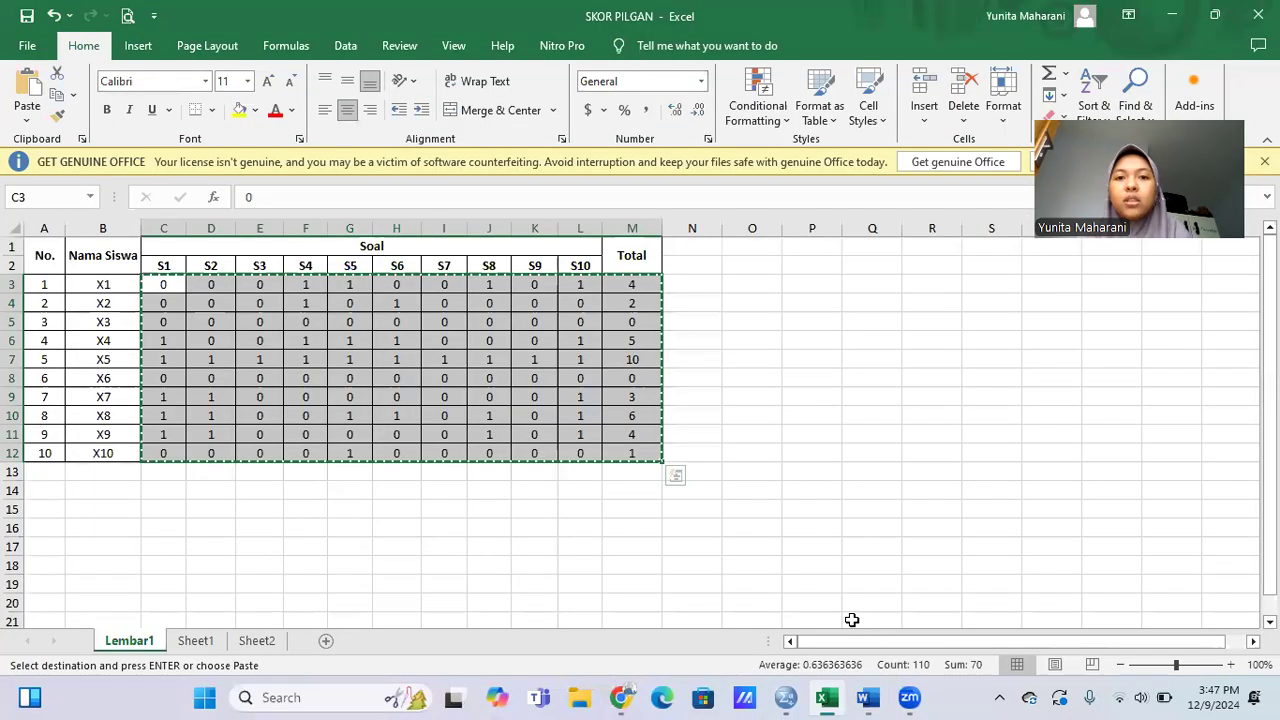
click(197, 642)
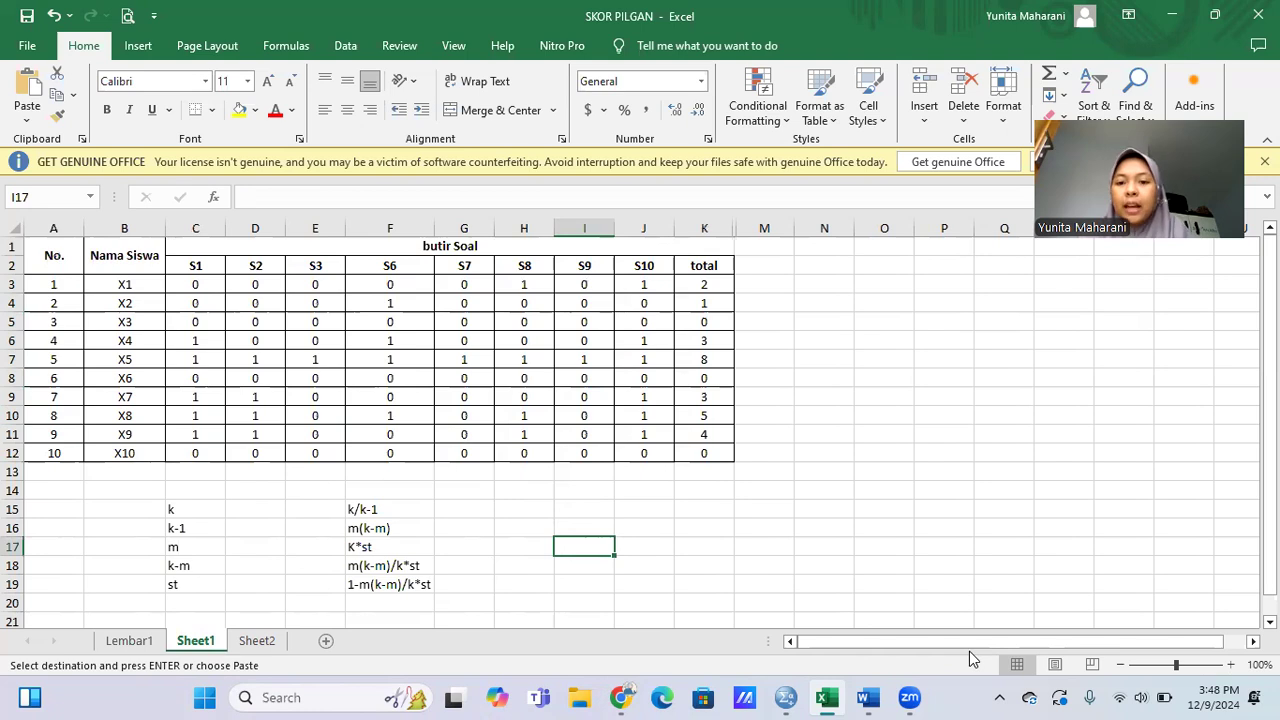
- Recheck the formula's symbol definitions in Word, and enter 10 for k in cell D15 of Sheet1 in Excel
mouse_move(818, 695)
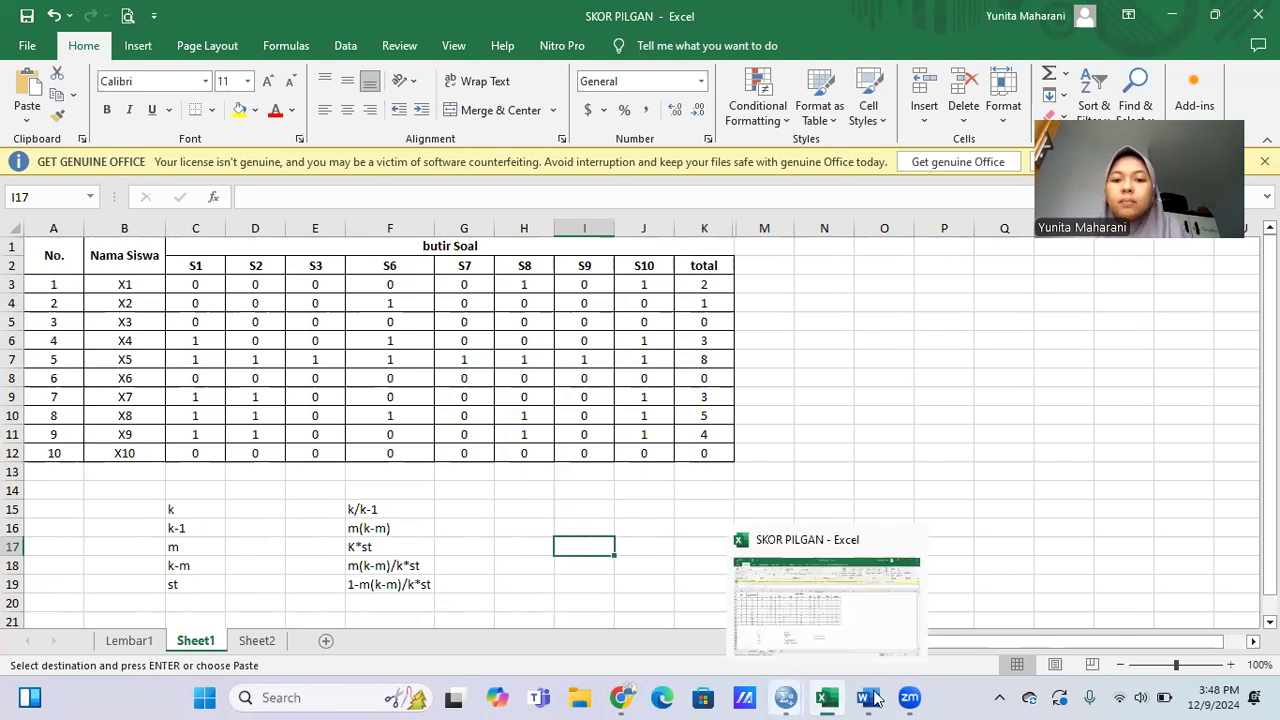
click(868, 698)
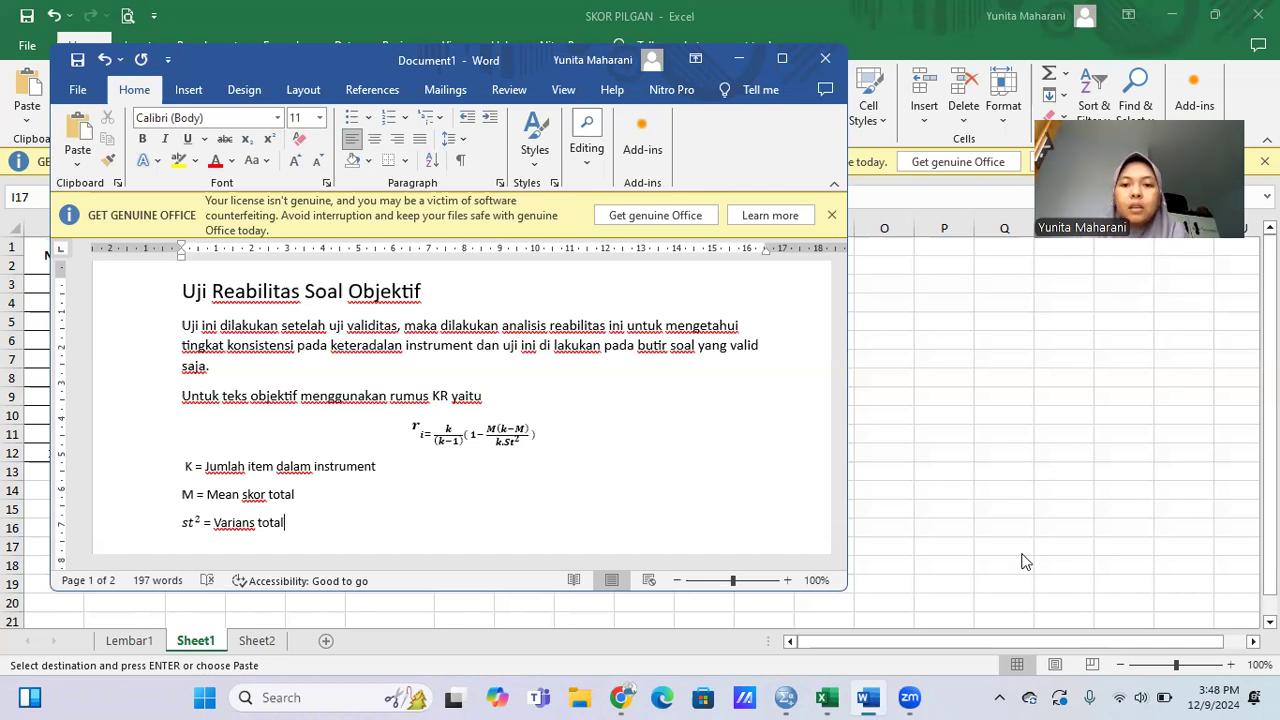
key(alt+Tab)
click(185, 508)
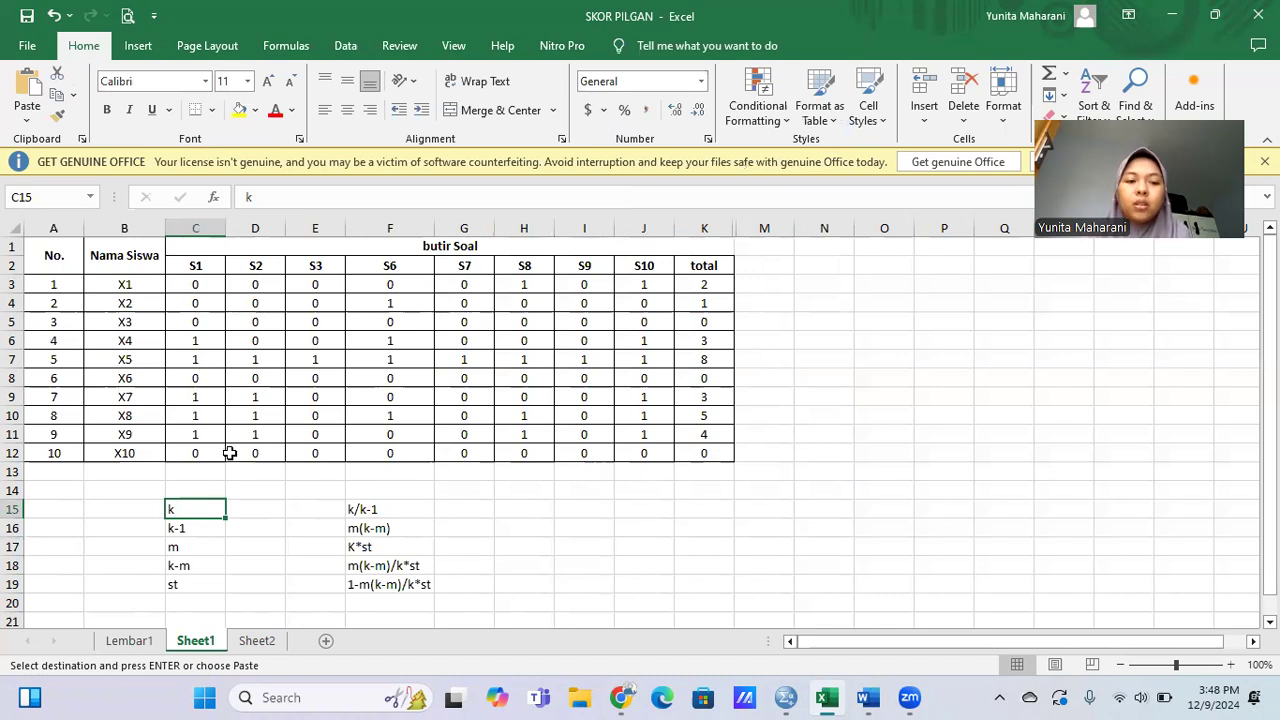
click(251, 514)
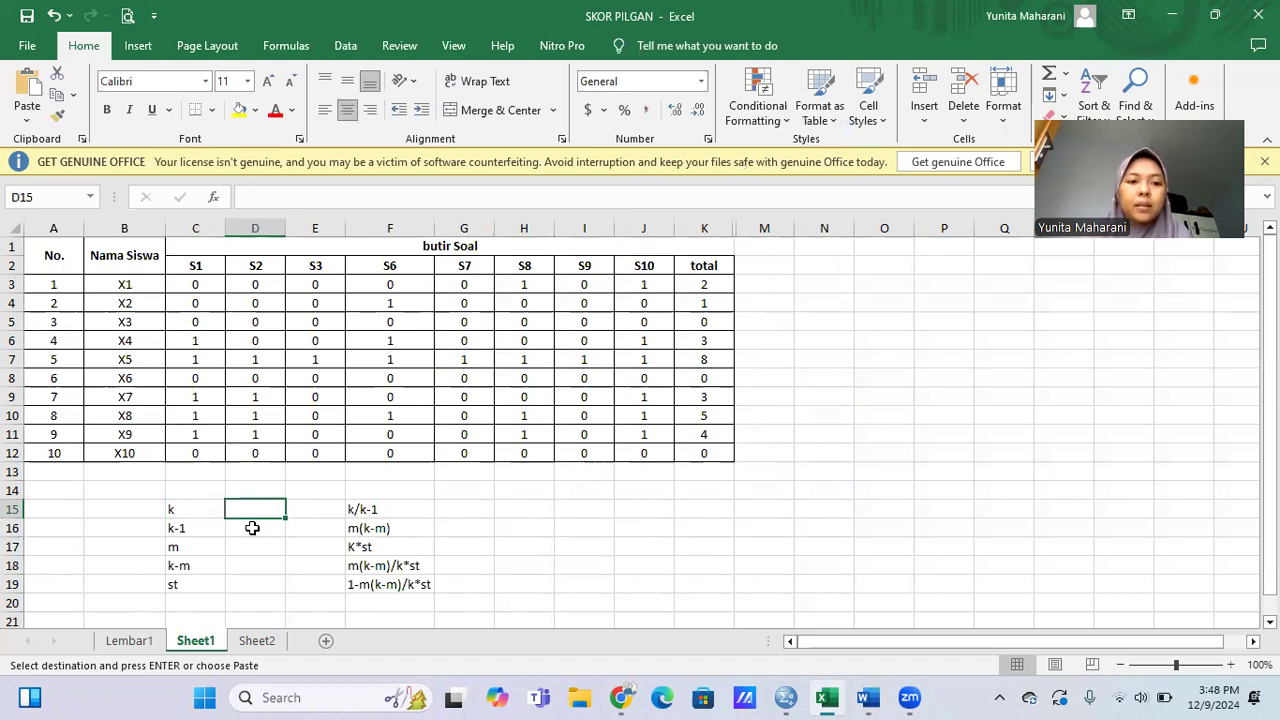
text(10)
- Calculate k-1 in cell D16 with the formula =10-1
click(253, 530)
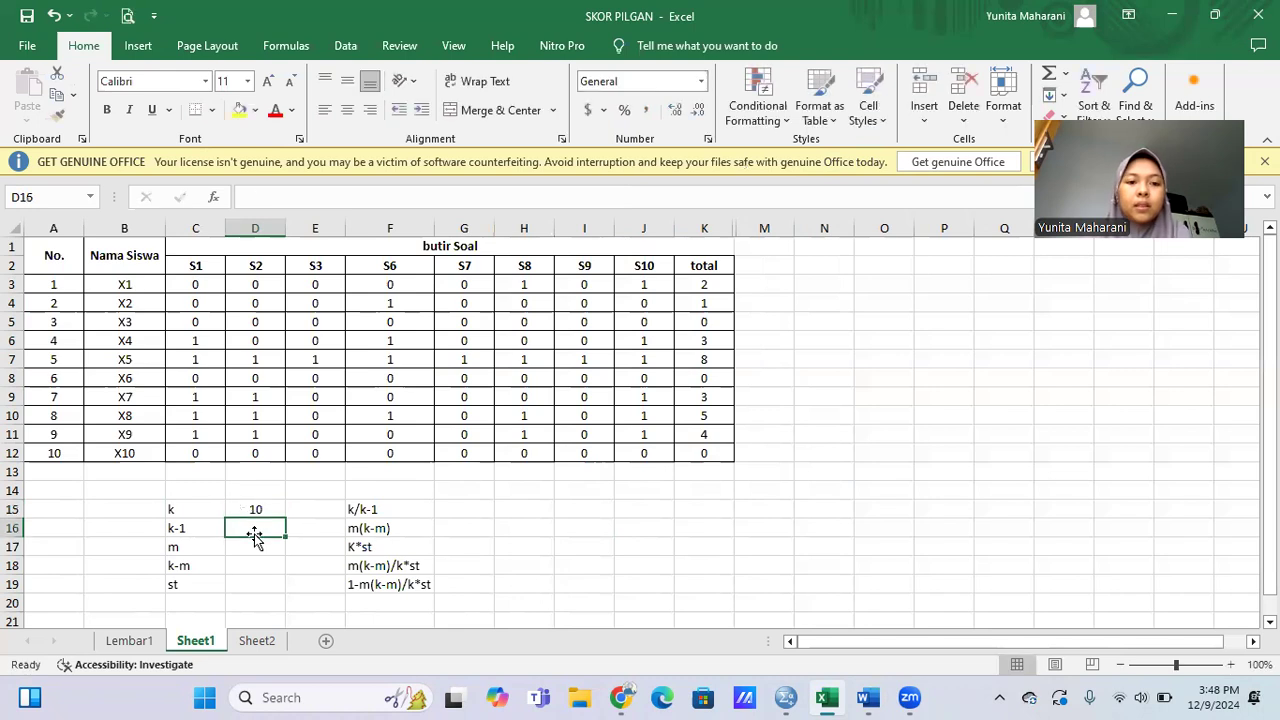
text(=)
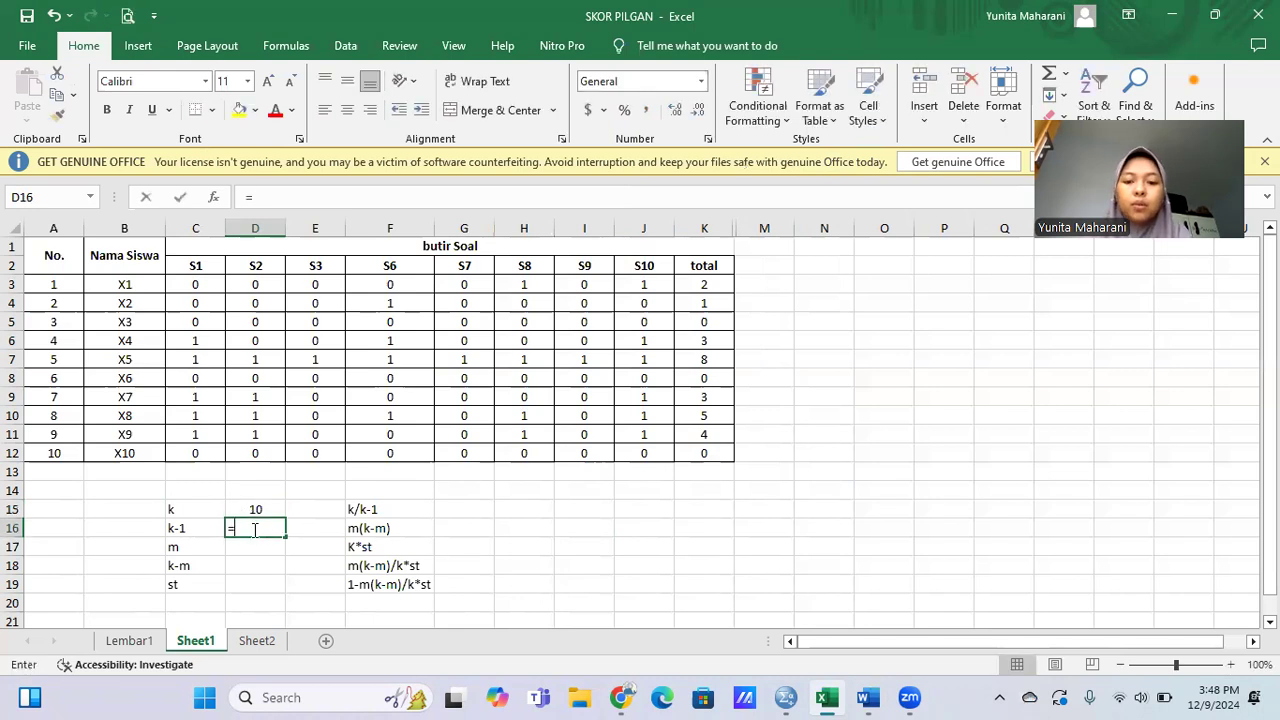
text(10-)
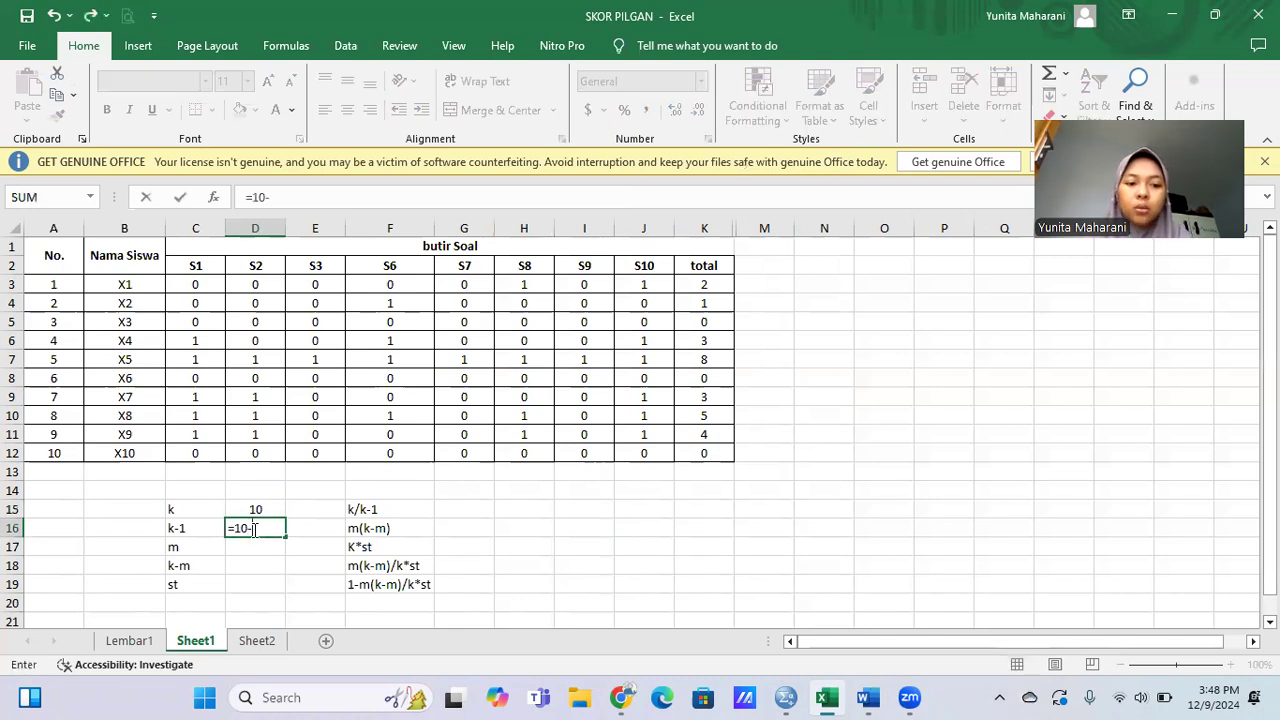
text(1)
key(Return)
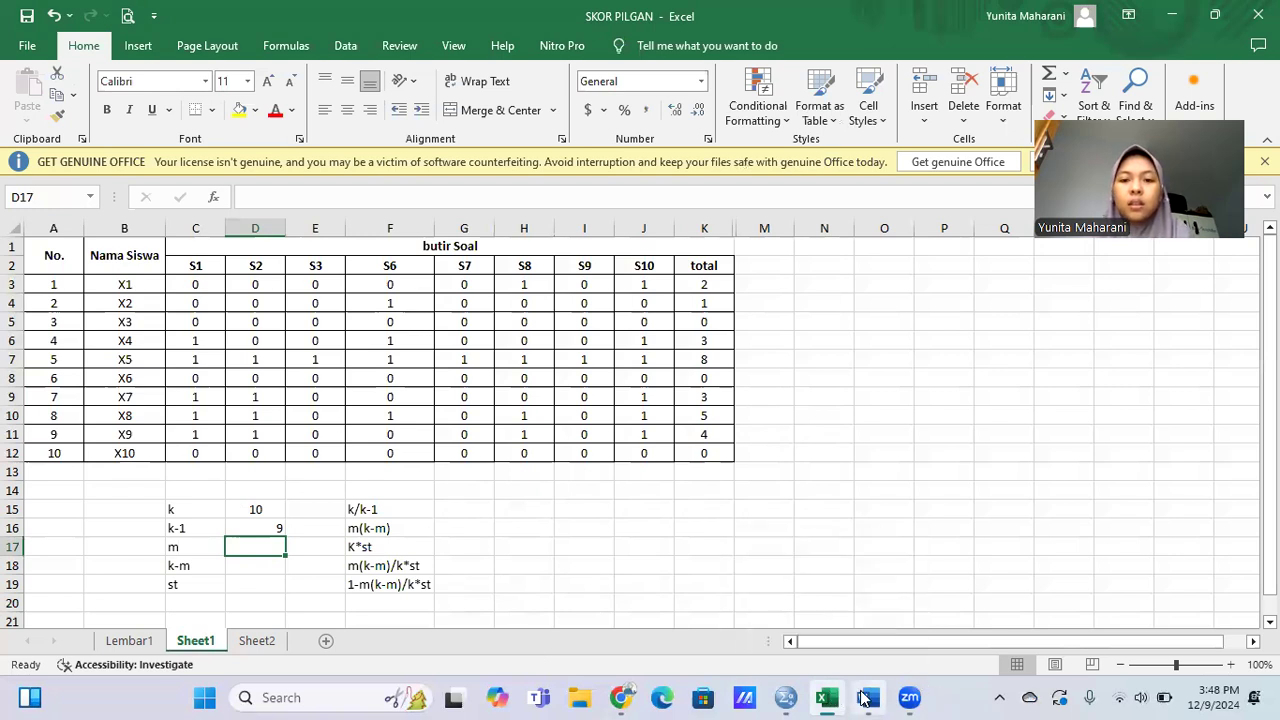
- Check the definition of M in the Word document and begin a formula for m in cell D17 in Excel
mouse_move(868, 697)
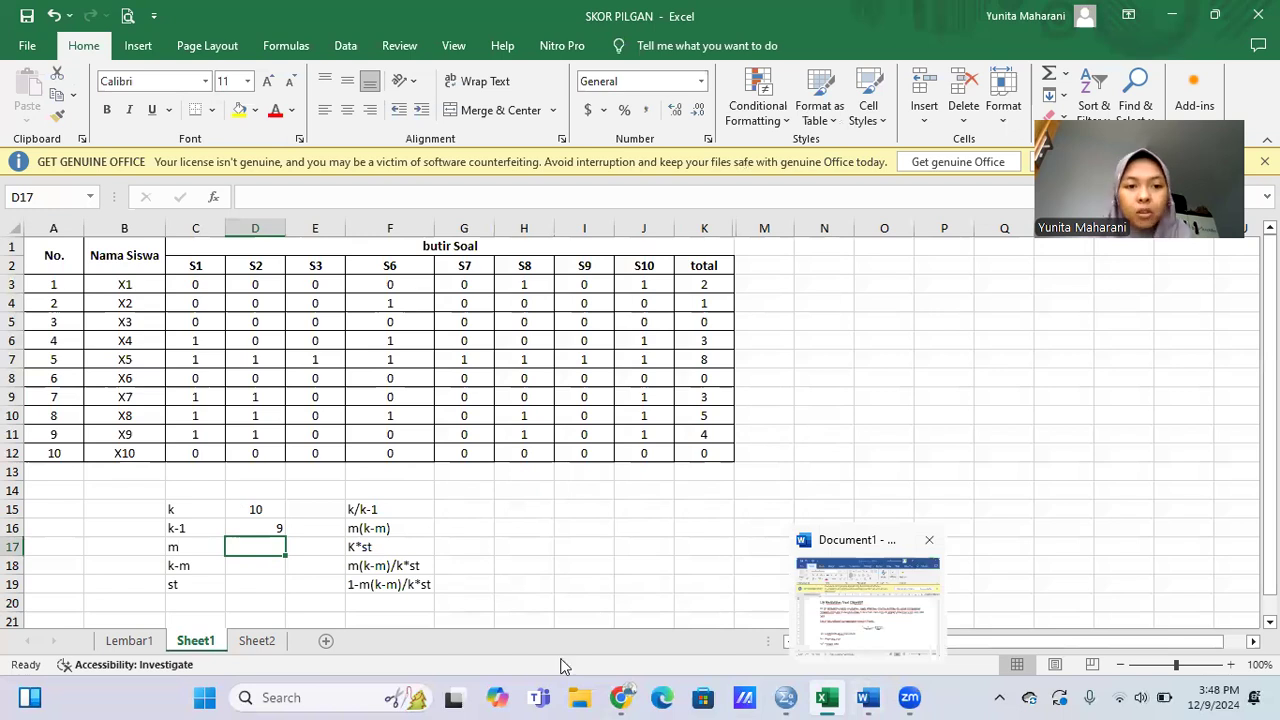
click(851, 638)
click(852, 541)
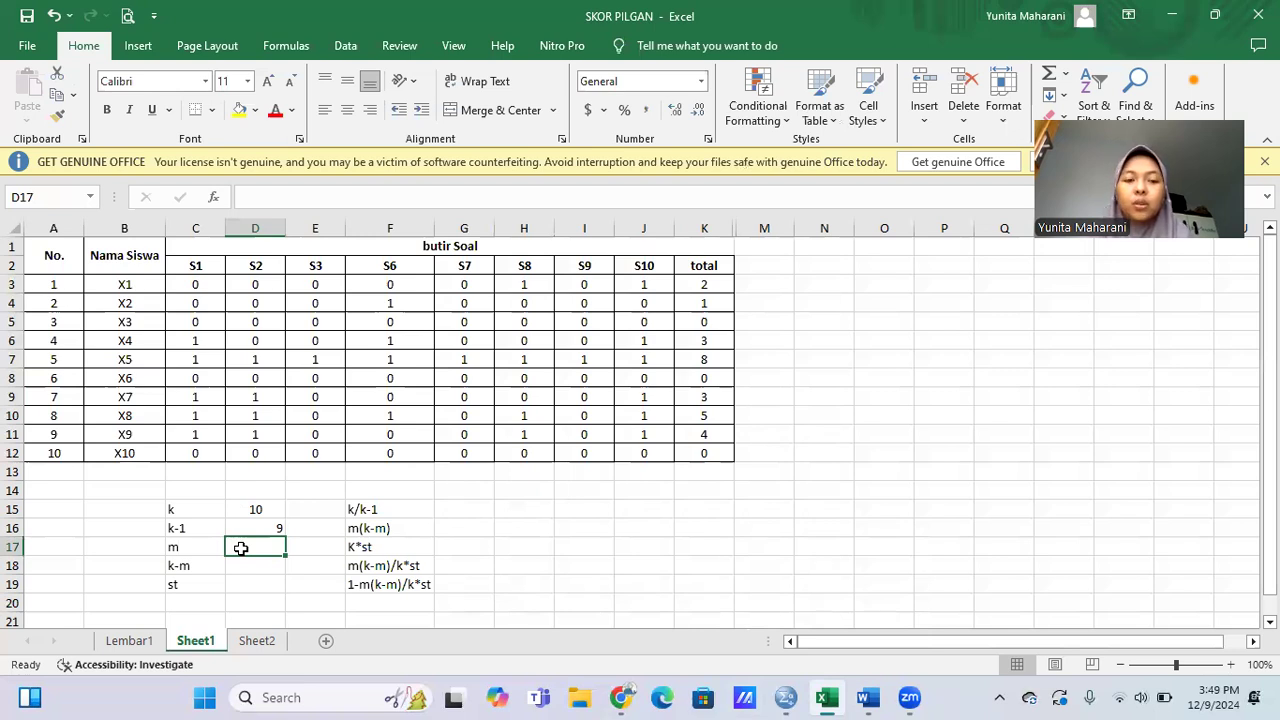
text(=)
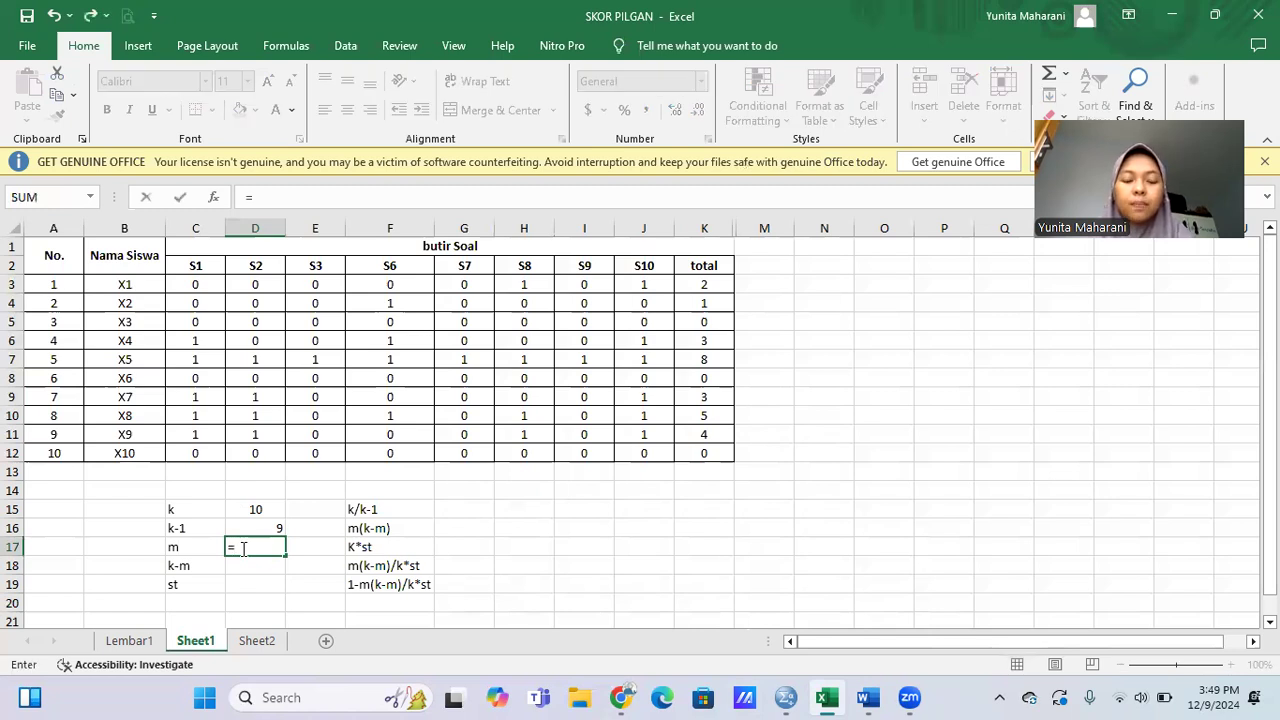
text(E)
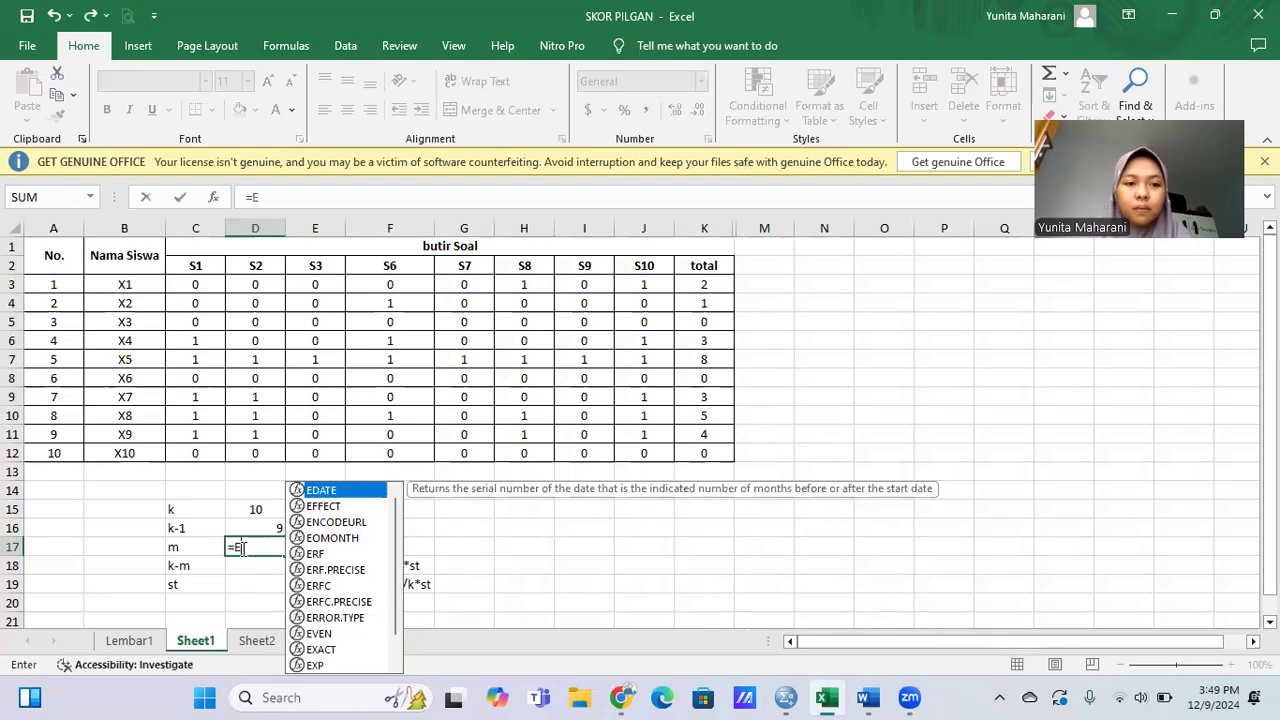
text(VA)
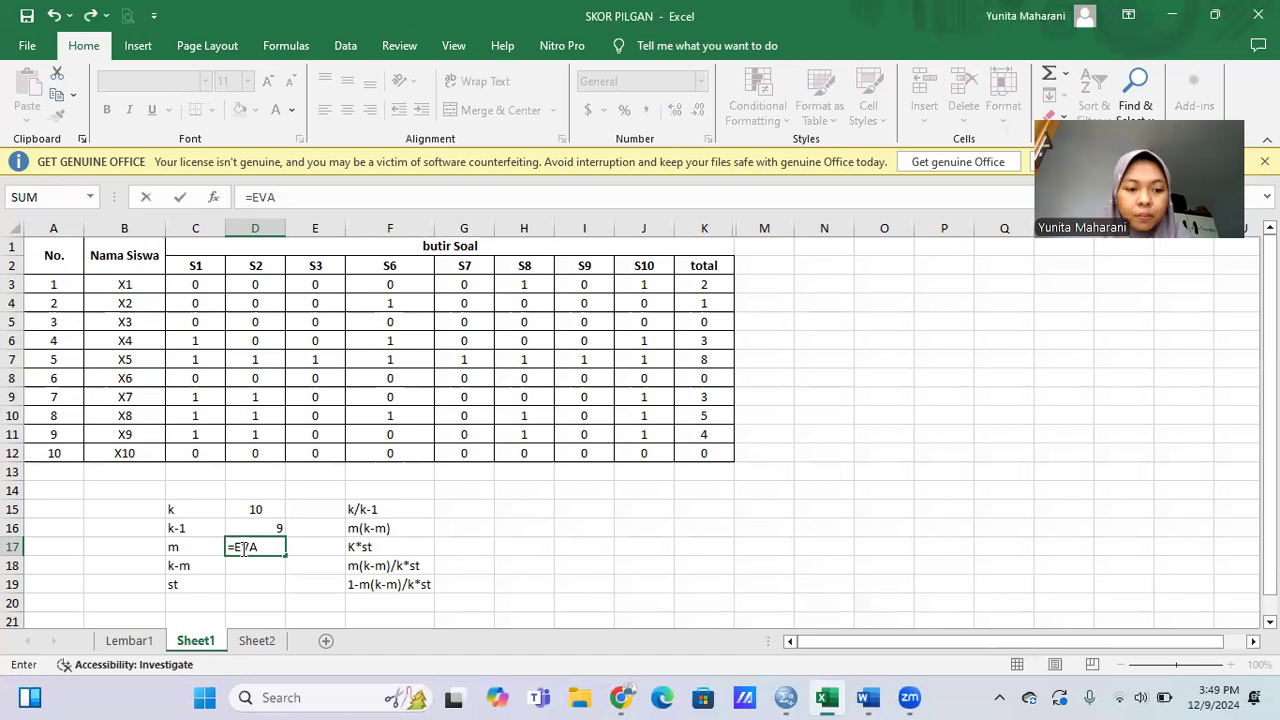
key(BackSpace)
key(BackSpace)
key(BackSpace)
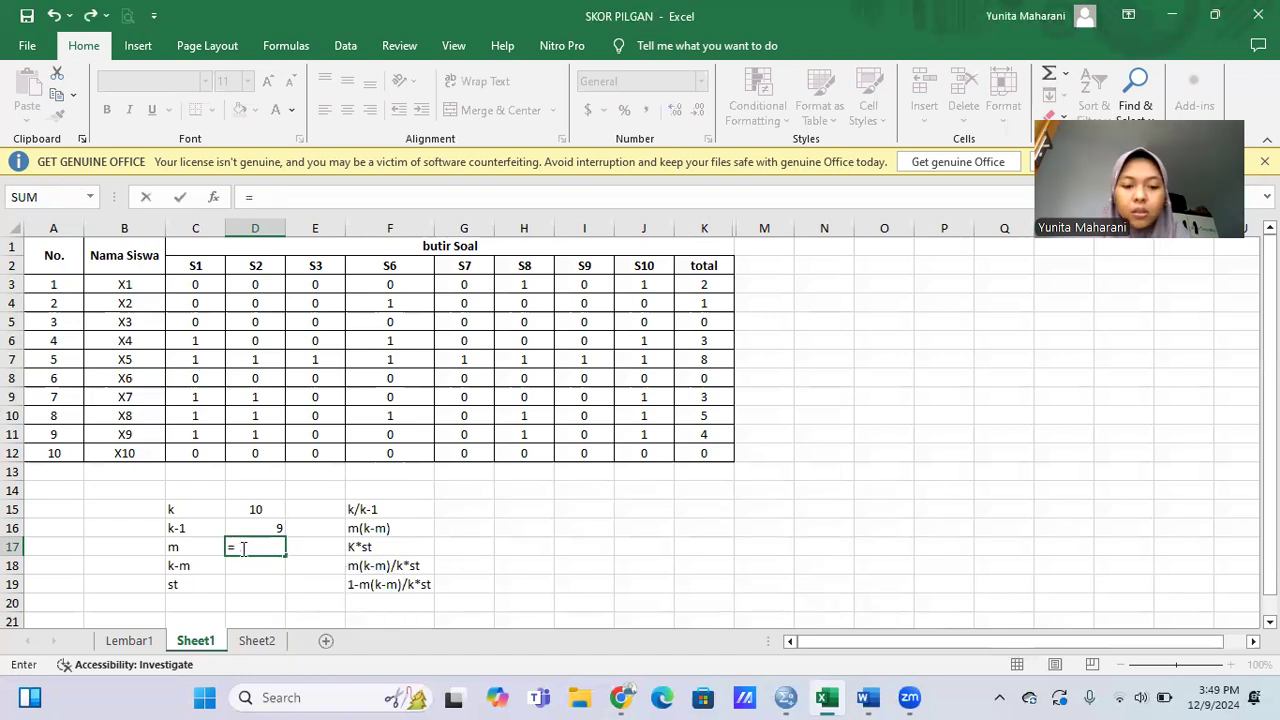
text(e)
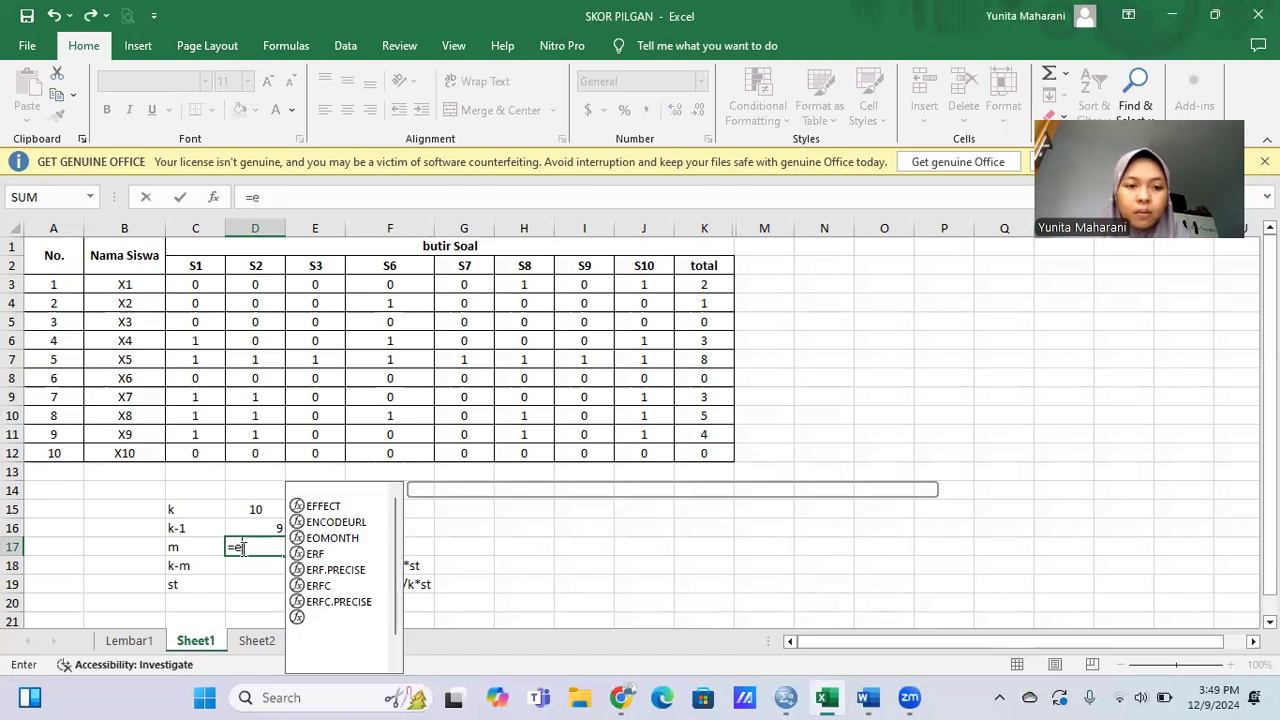
text(v)
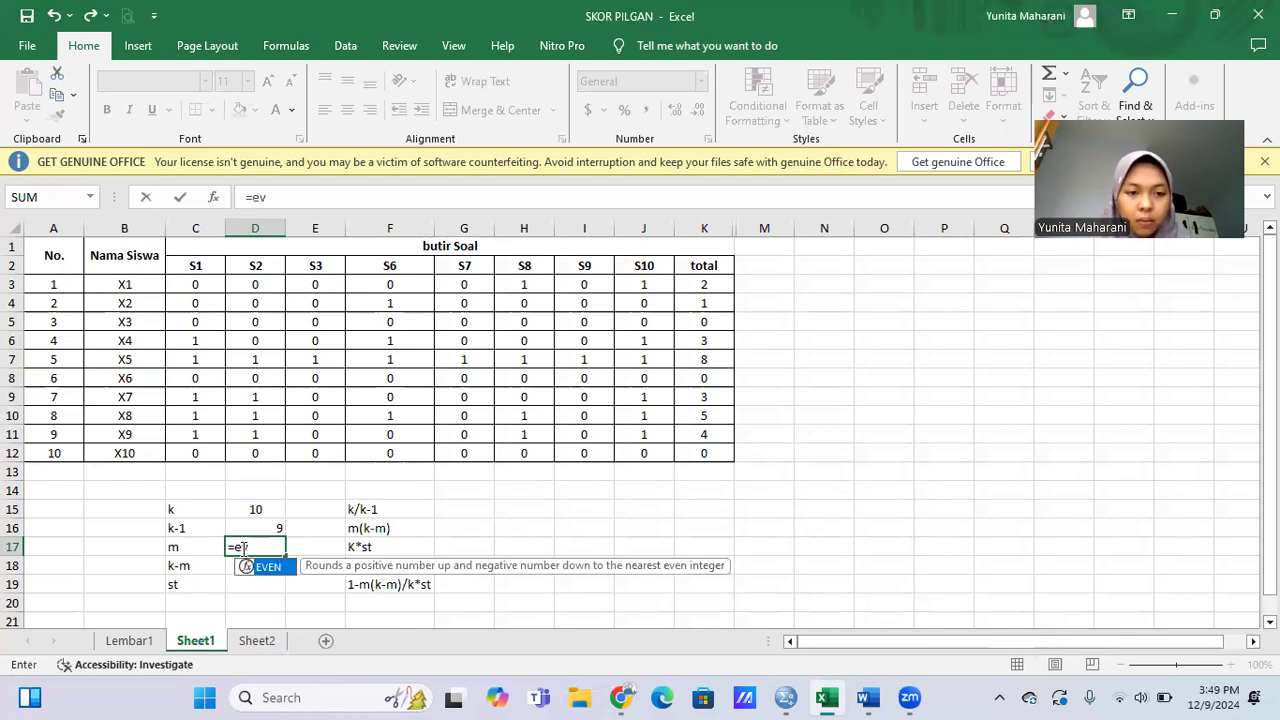
text(er)
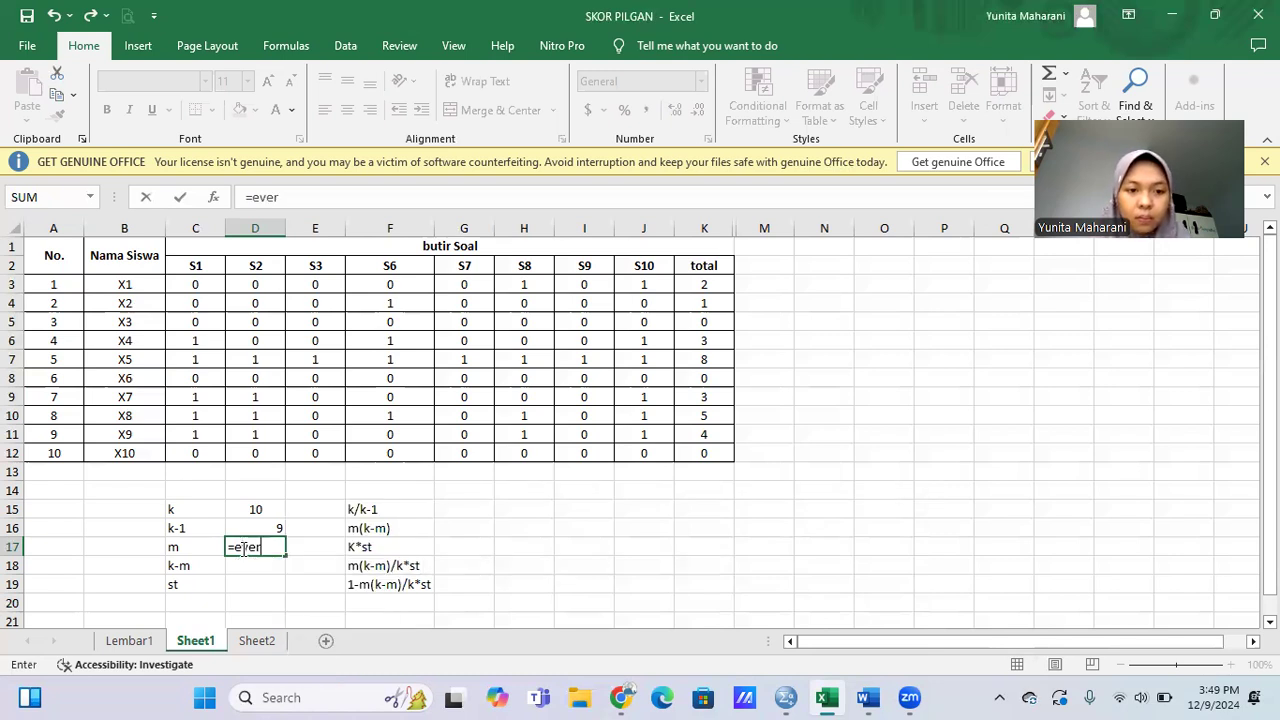
text(age)
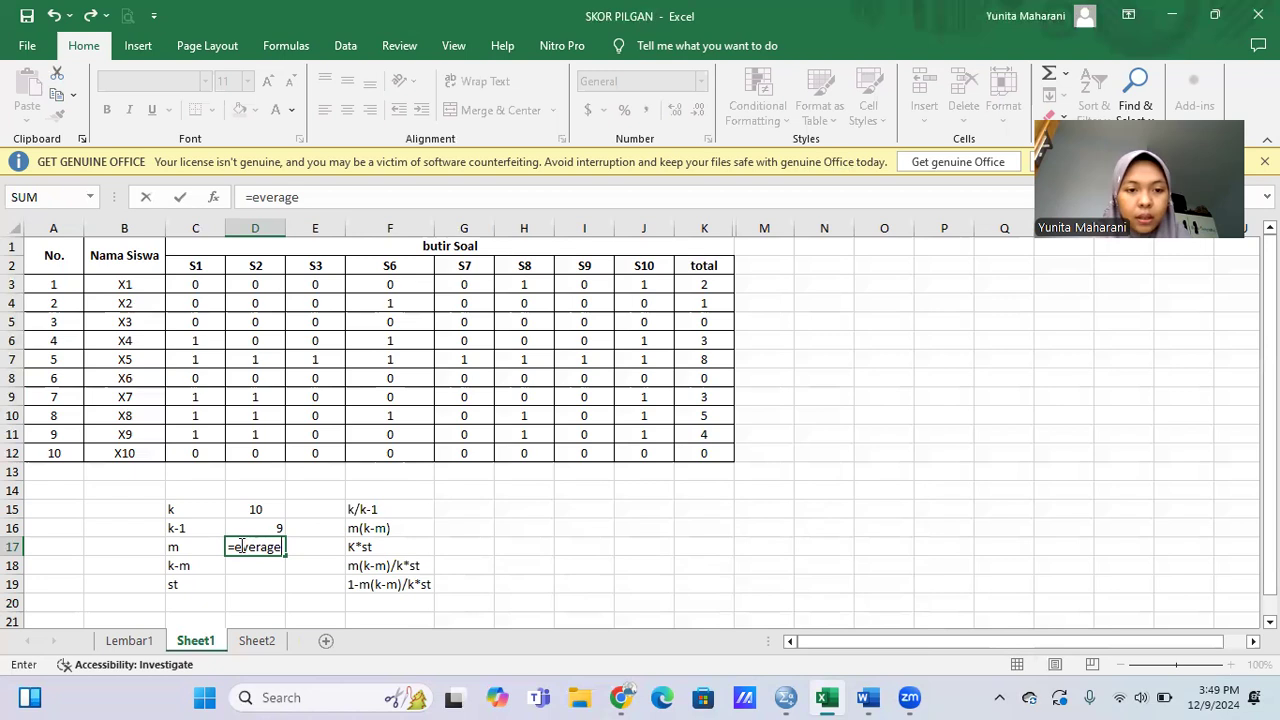
key(BackSpace)
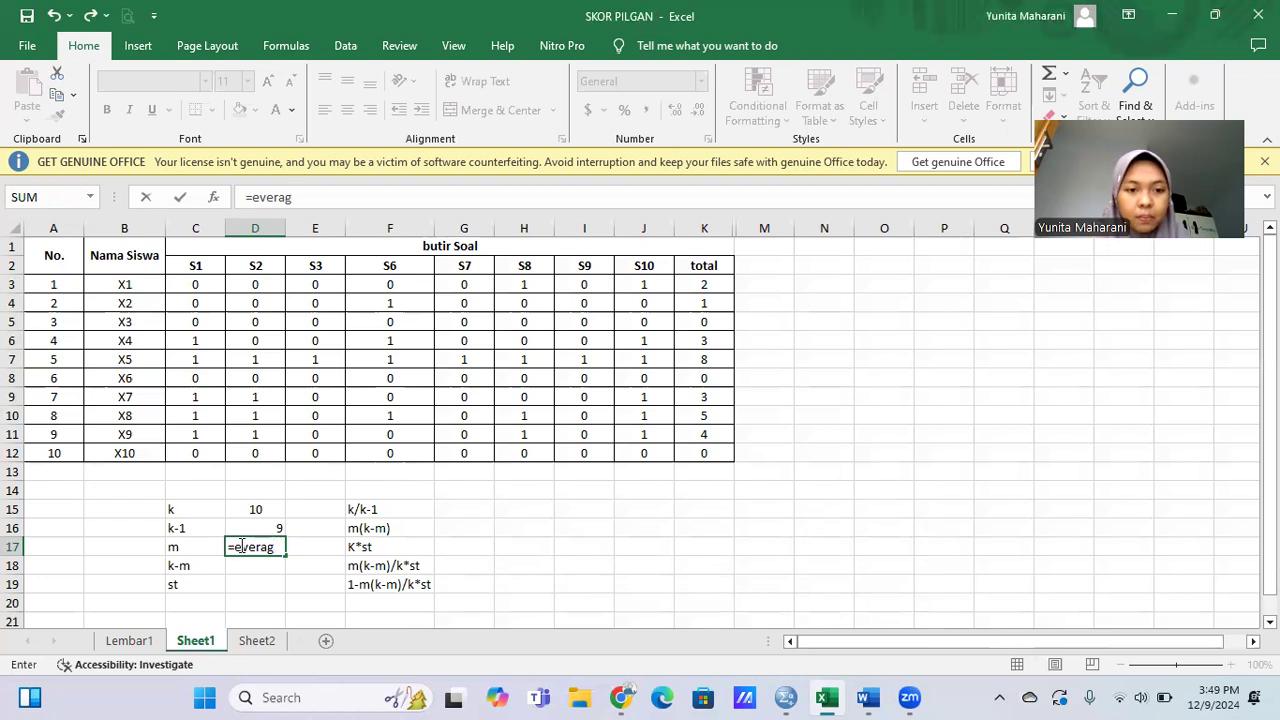
key(BackSpace)
key(BackSpace)
key(BackSpace)
key(BackSpace)
key(BackSpace)
key(BackSpace)
- Complete the m formula in cell D17 as the average of the total scores in K3:K12
text(a)
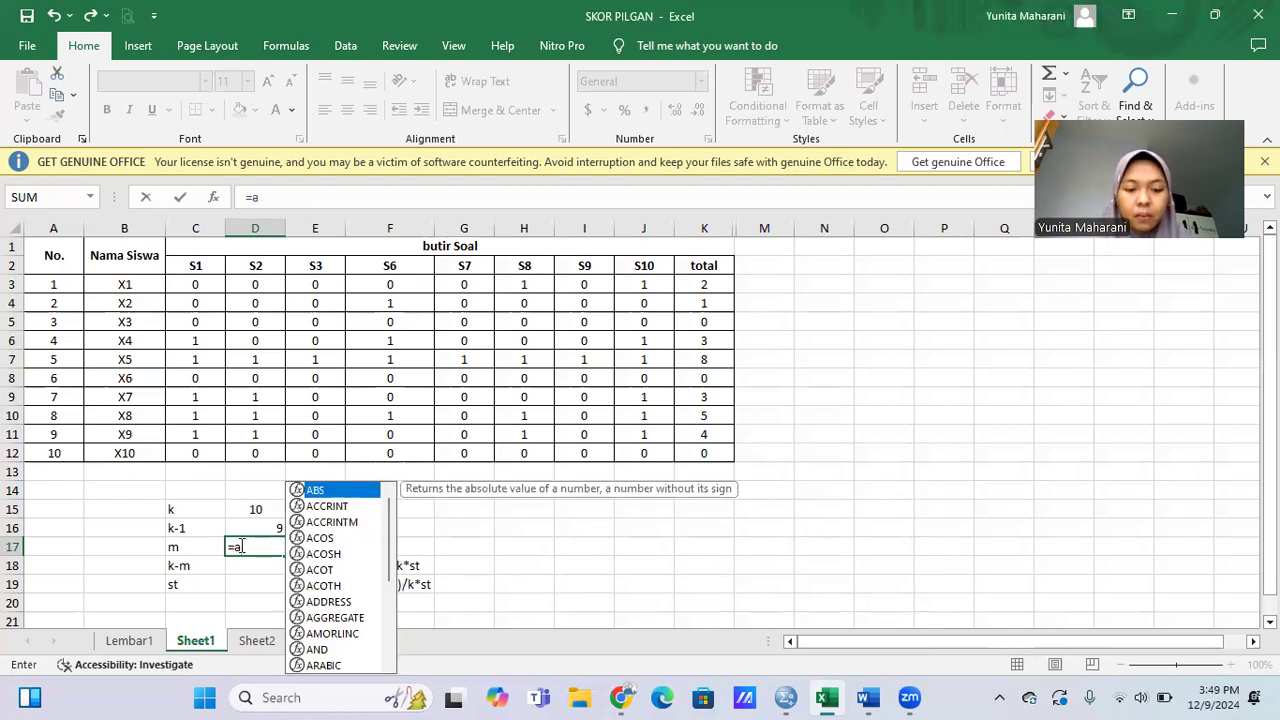
text(verage)
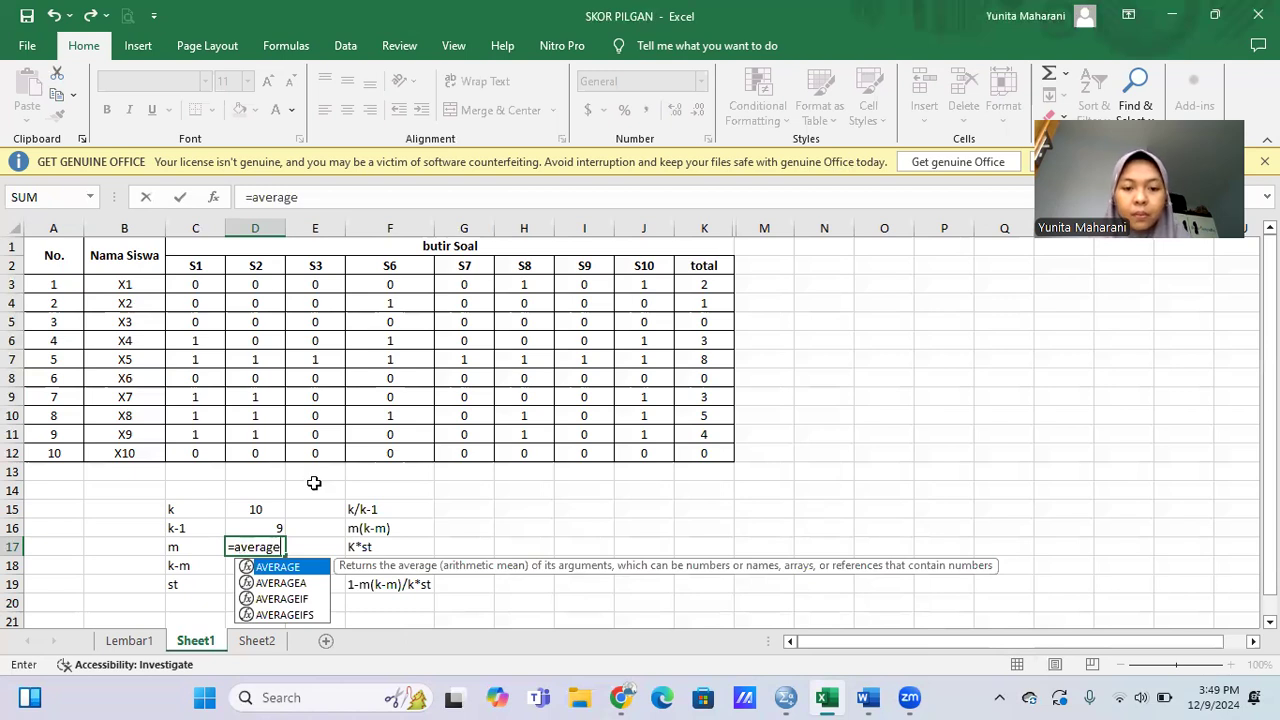
text(()
drag(704, 284, 702, 452)
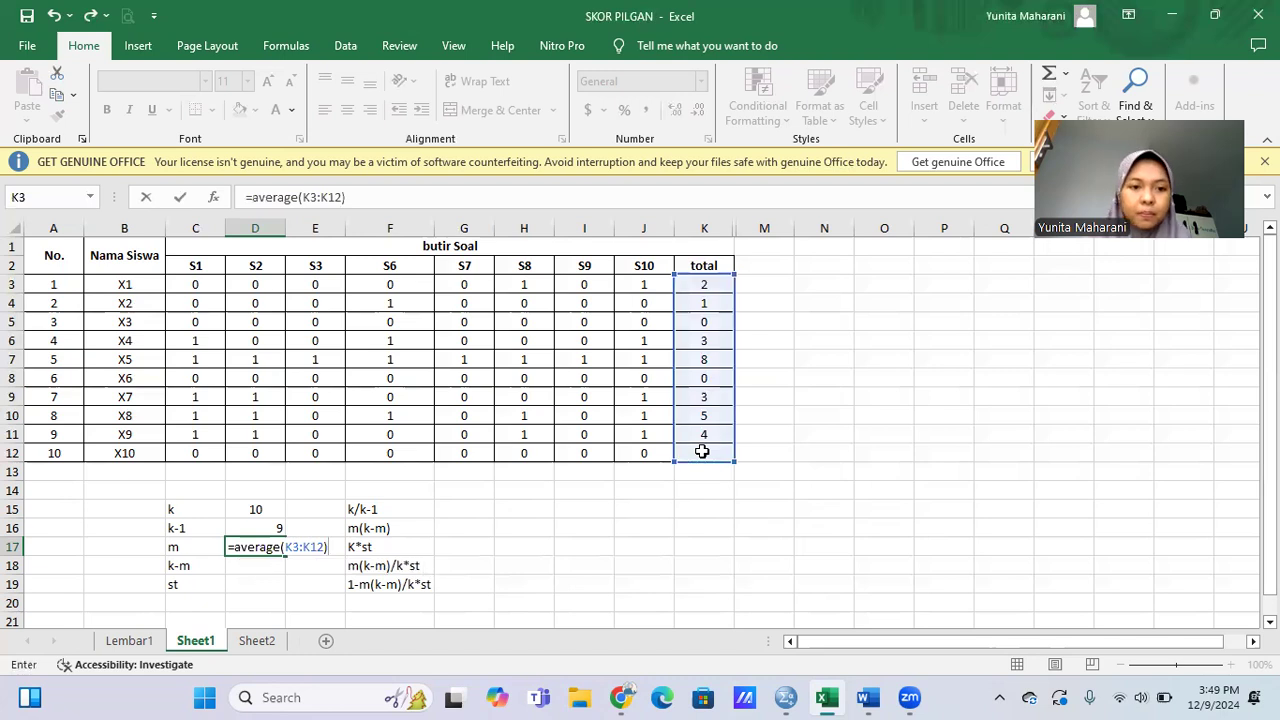
key(Return)
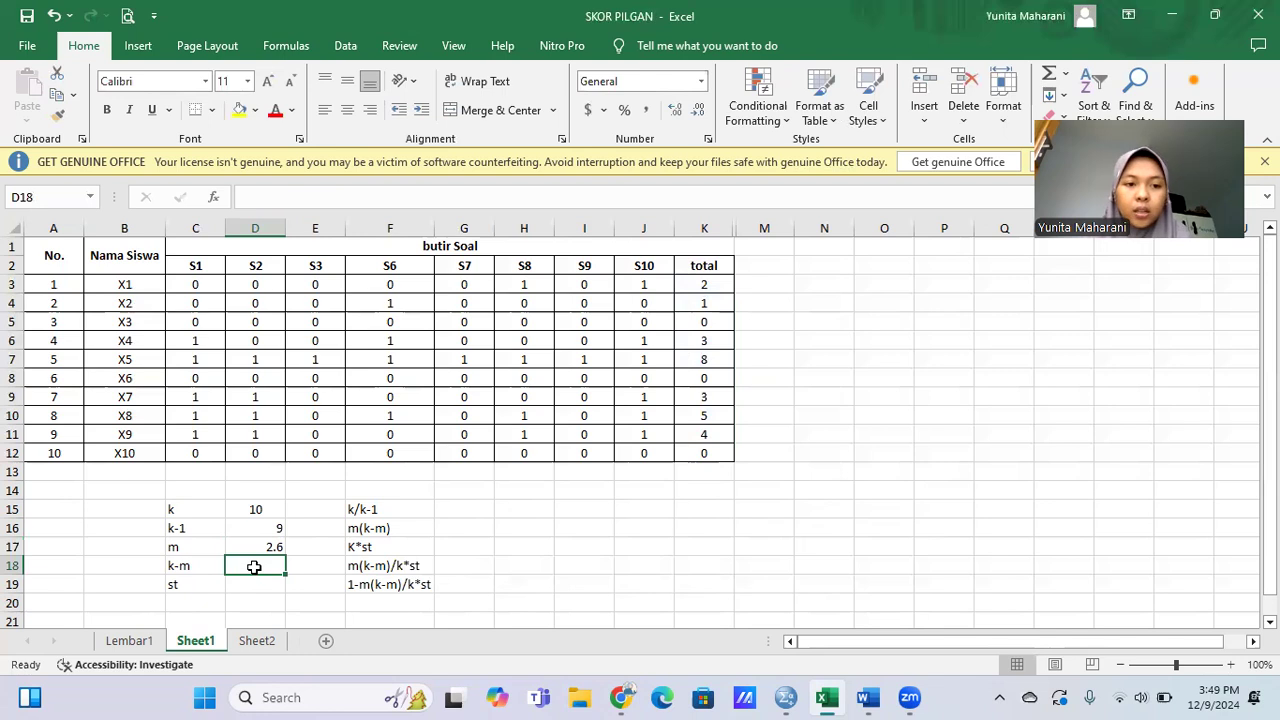
- Calculate k-m in cell D18 with the formula =D15-D17
text(=)
click(262, 508)
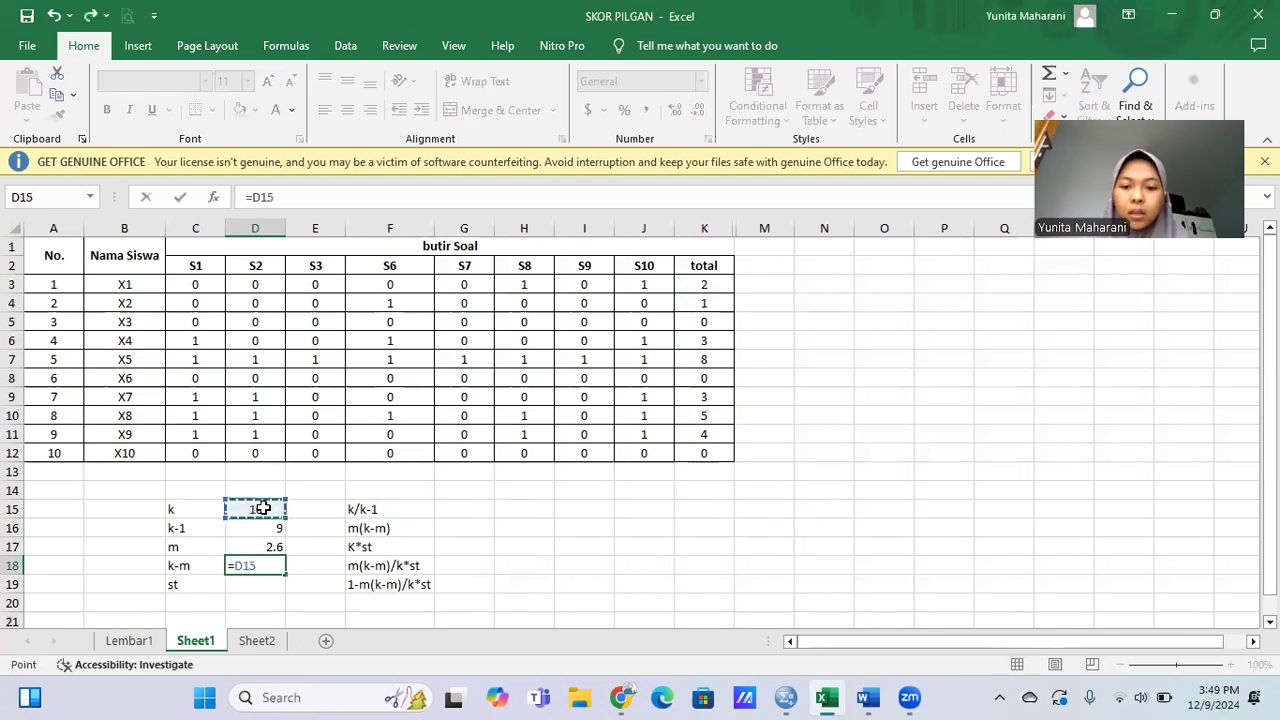
text(-)
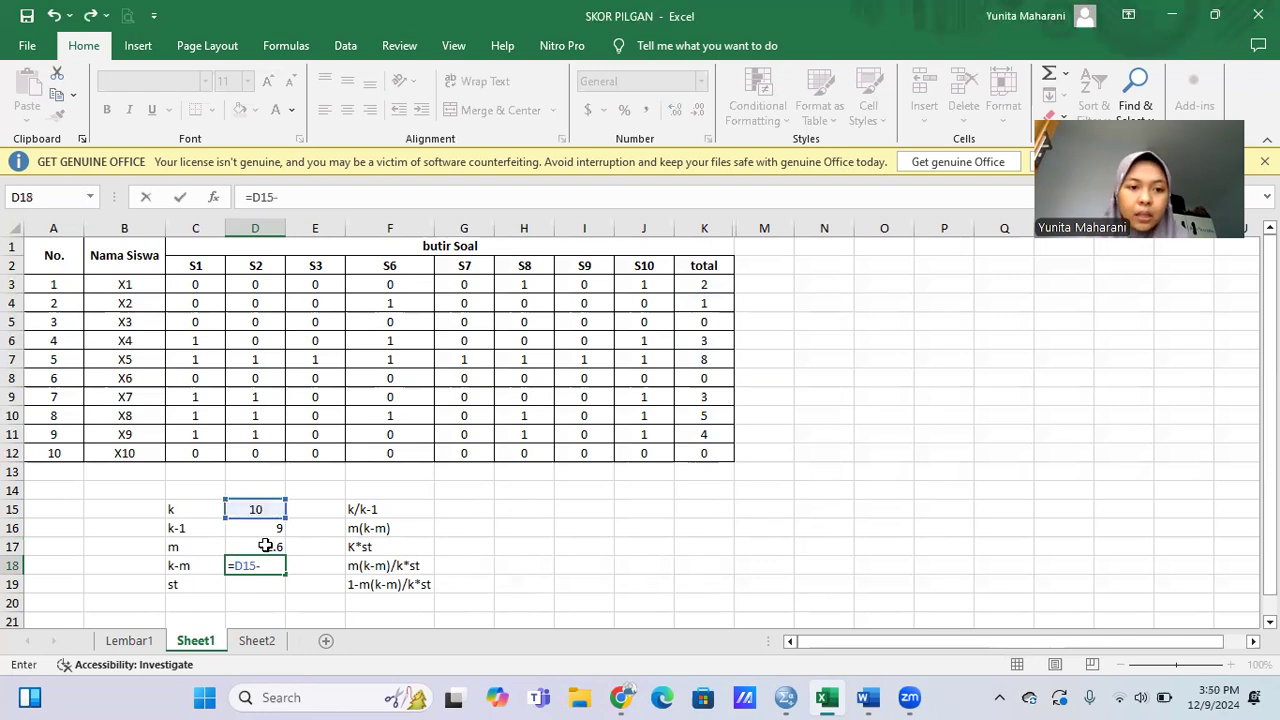
click(267, 545)
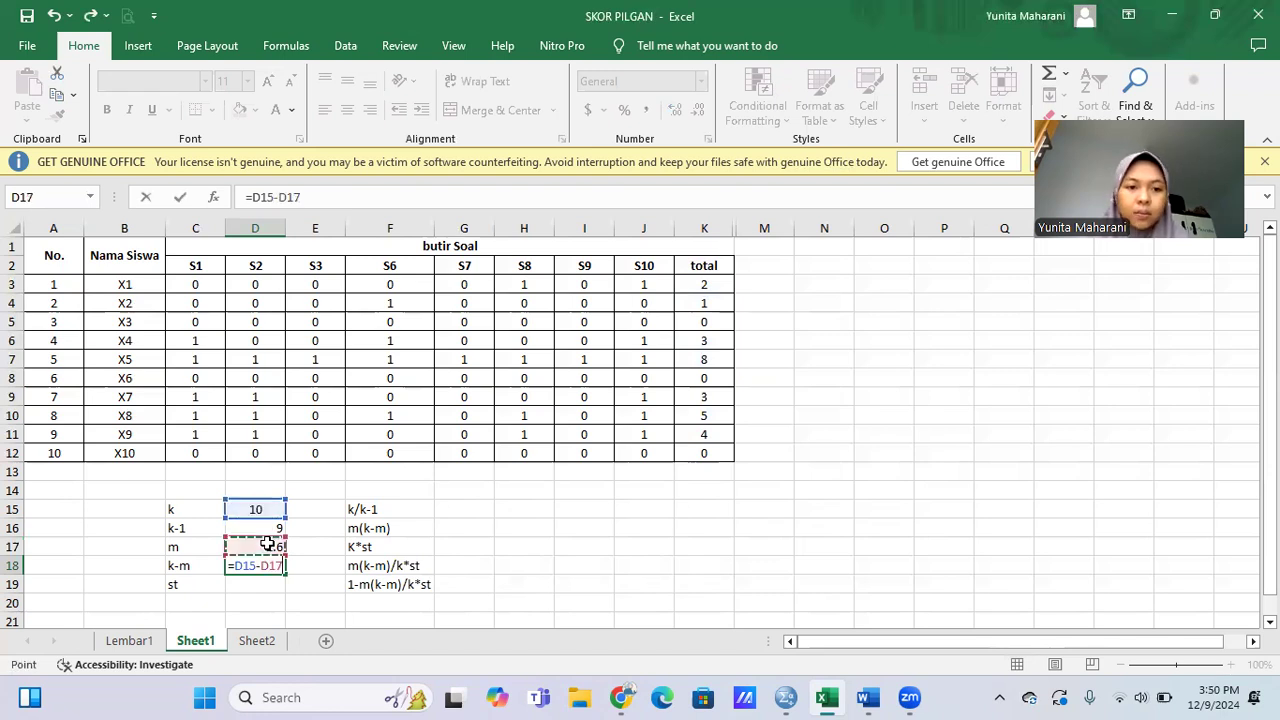
key(Return)
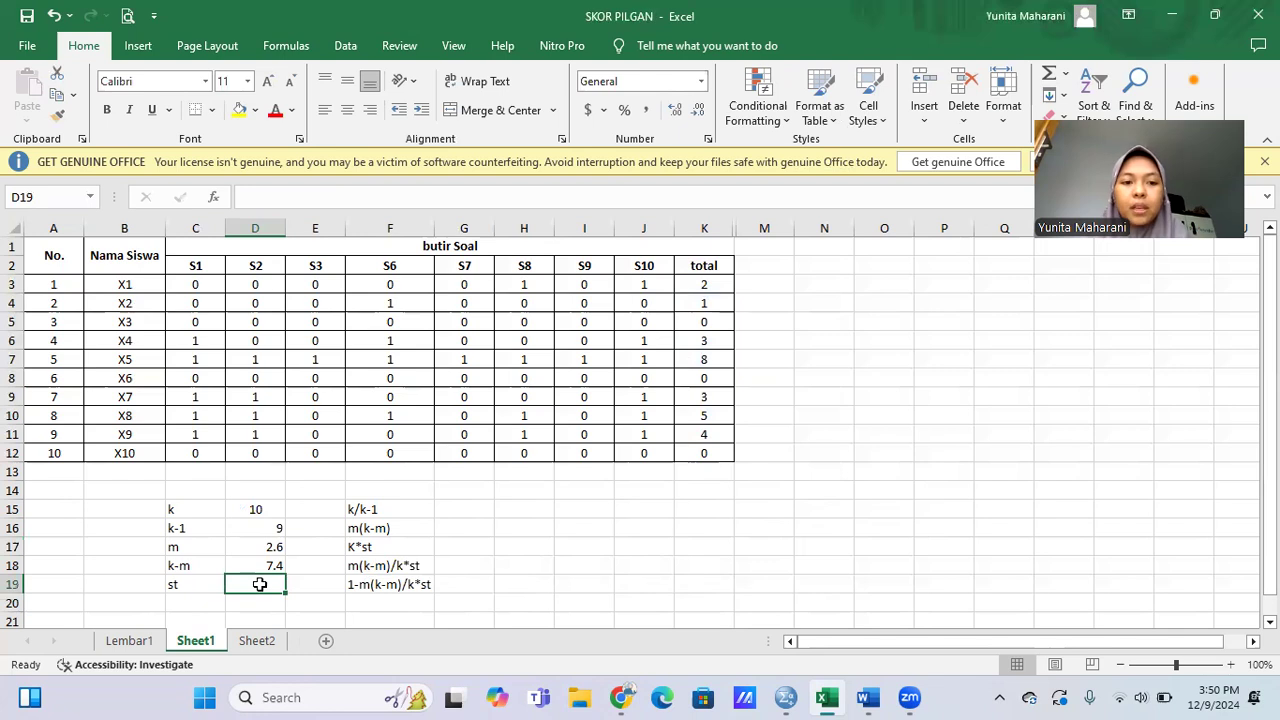
- Calculate st in cell D19 as the variance of the total scores with the formula =VAR(K3:K12)
text(=)
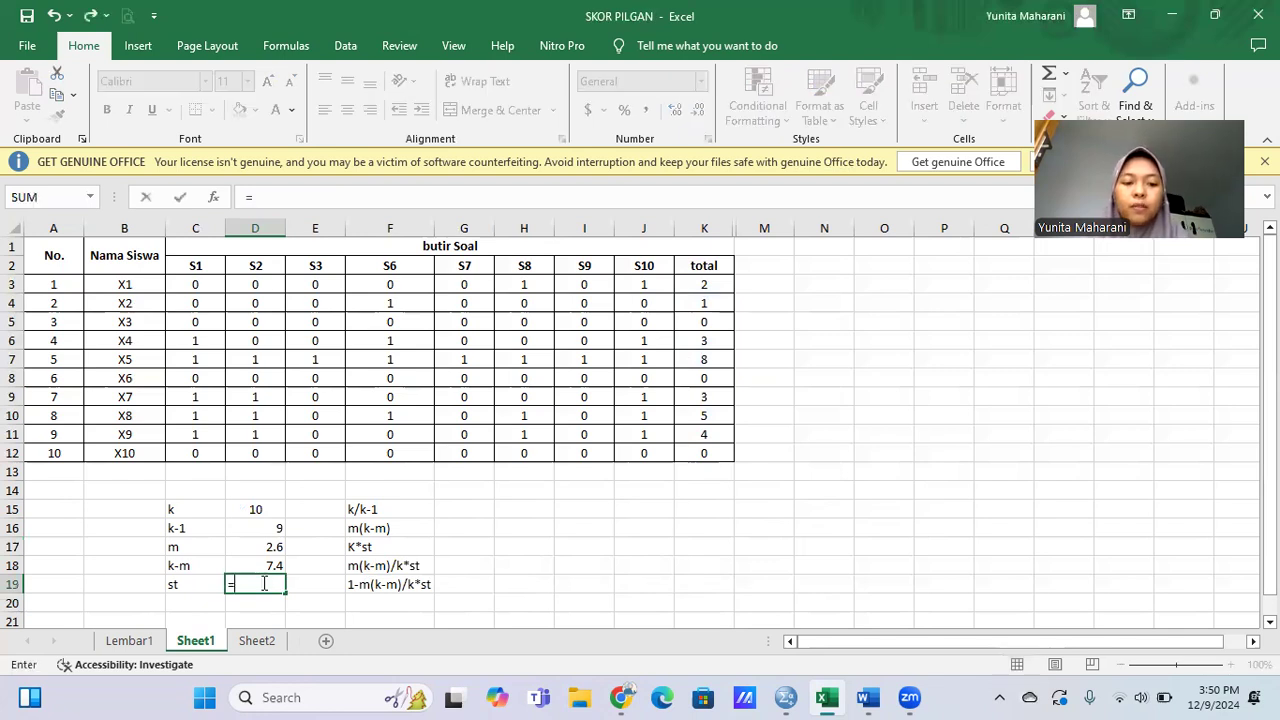
text(var)
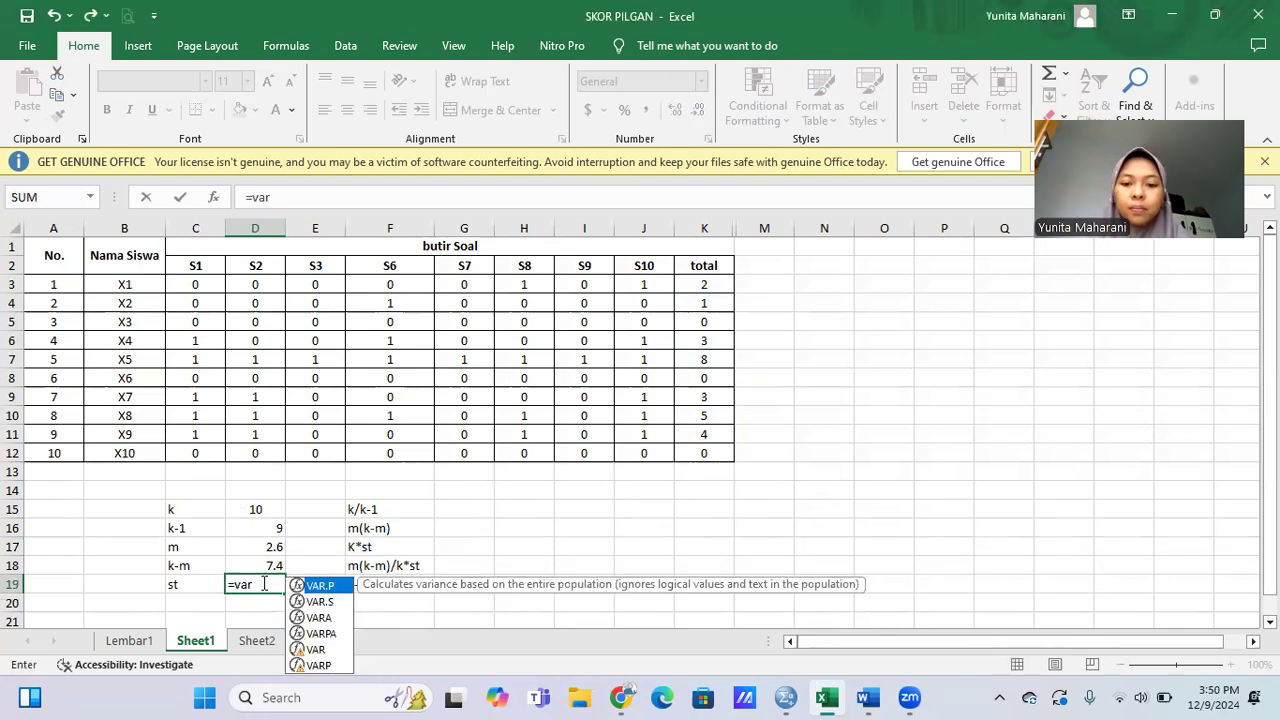
text(()
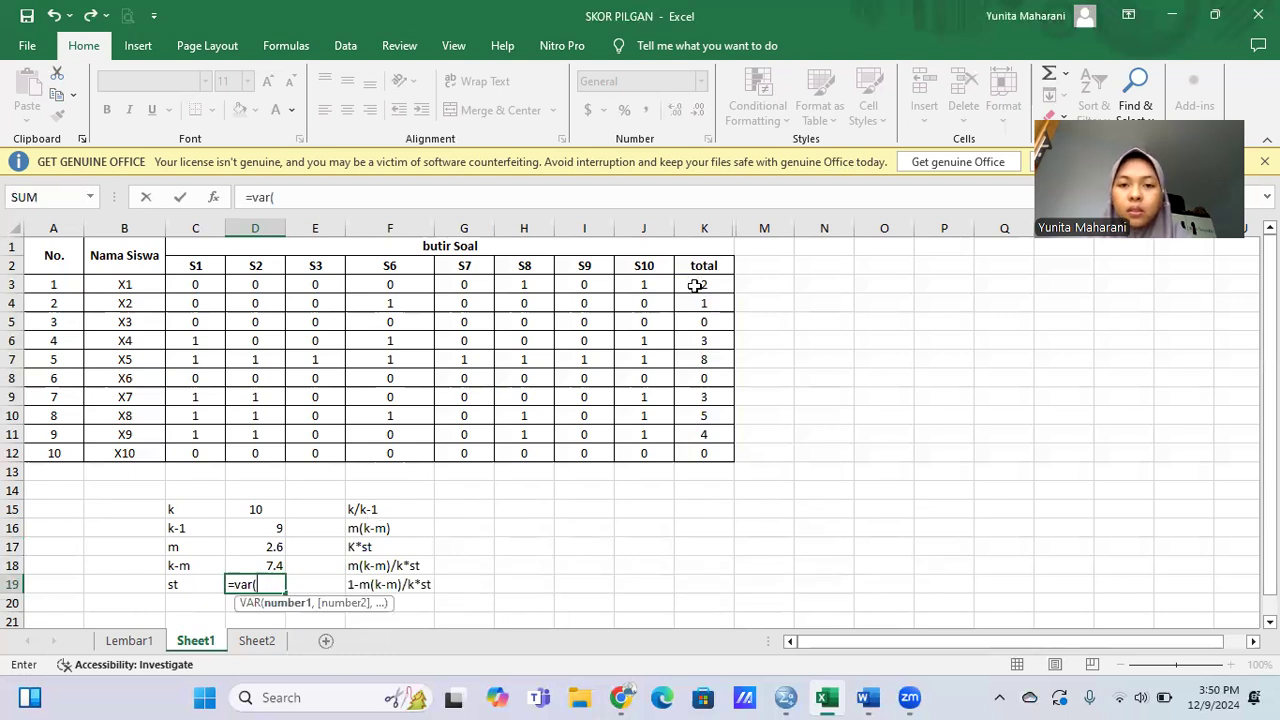
drag(697, 285, 700, 452)
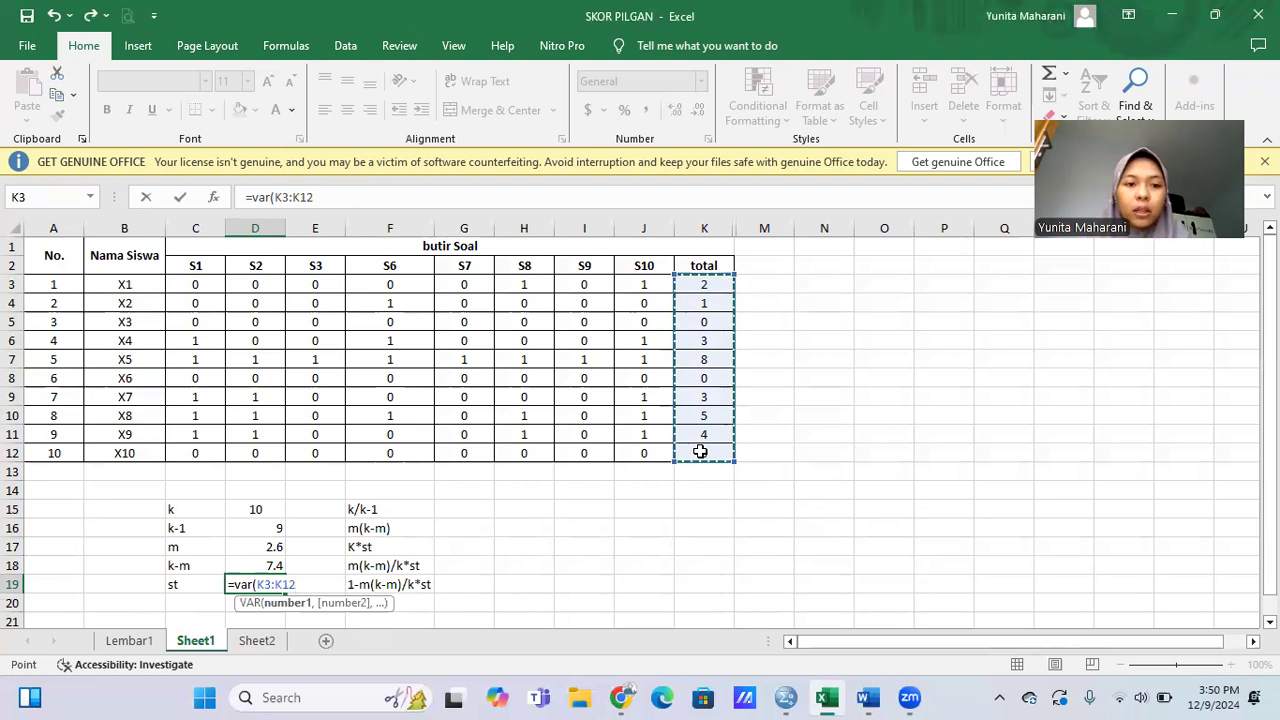
text())
key(Return)
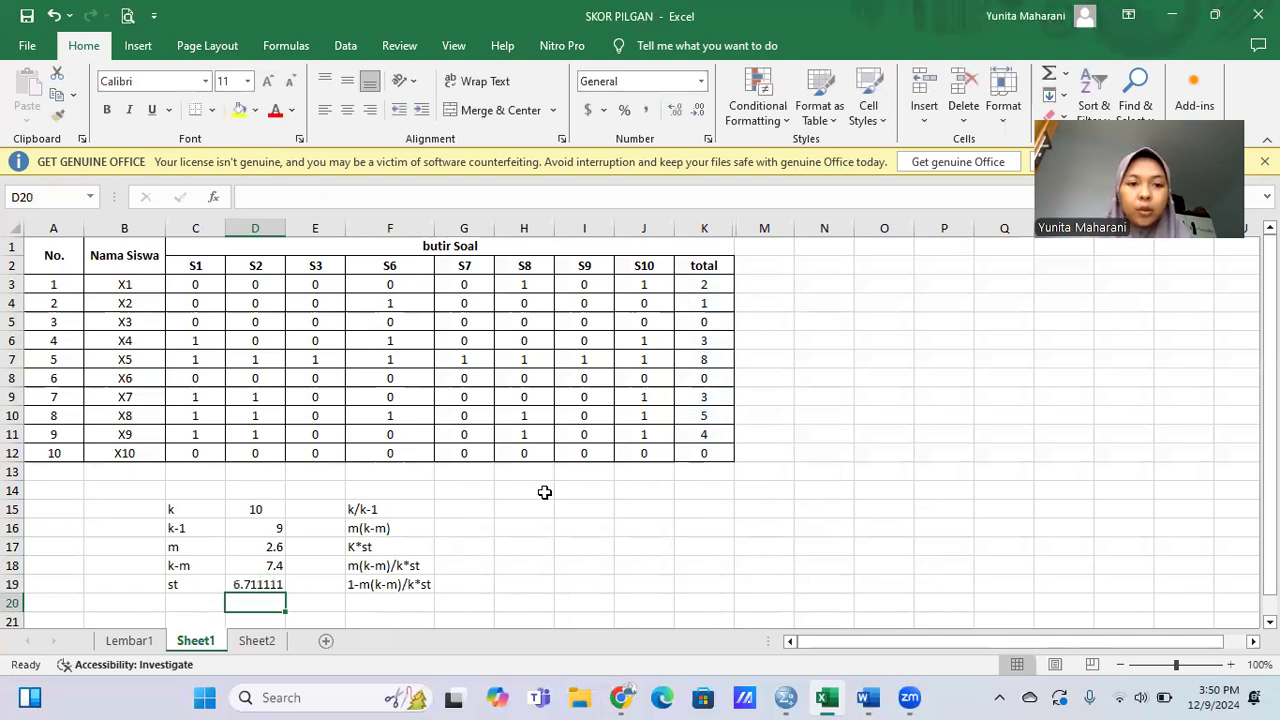
- Calculate k/k-1 in cell G15 with the formula =D15/D16
click(462, 511)
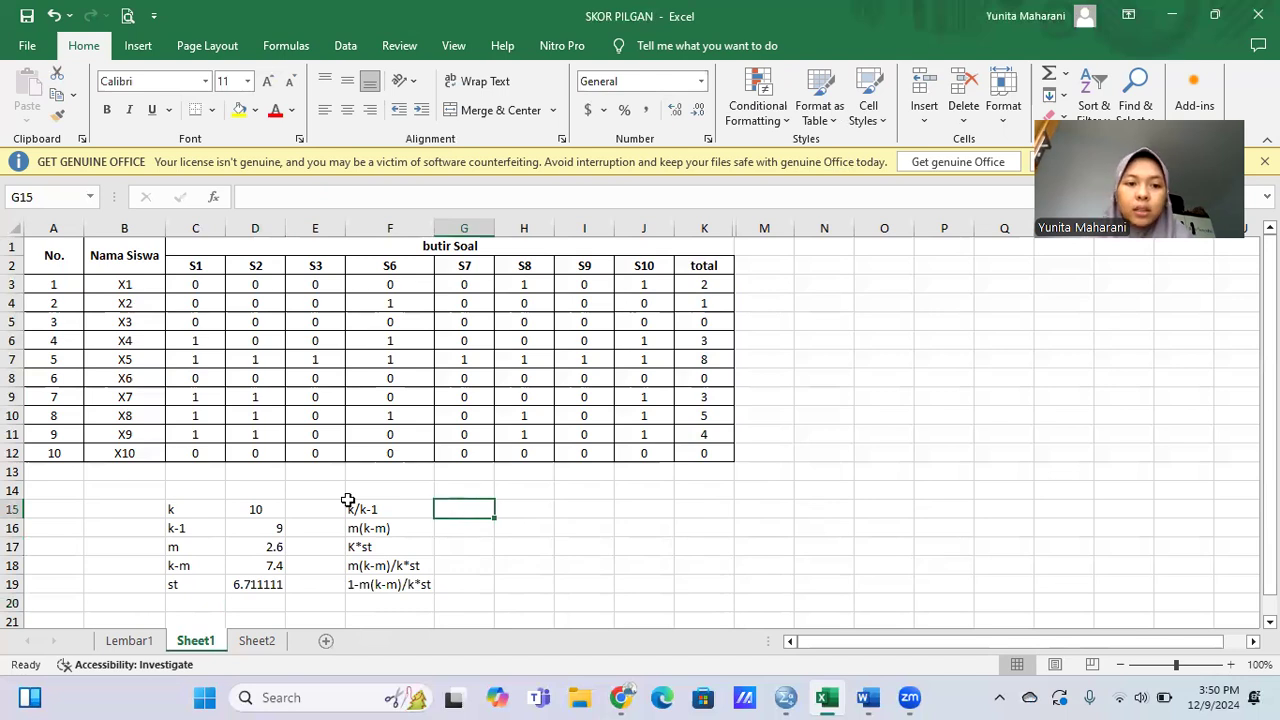
text(=)
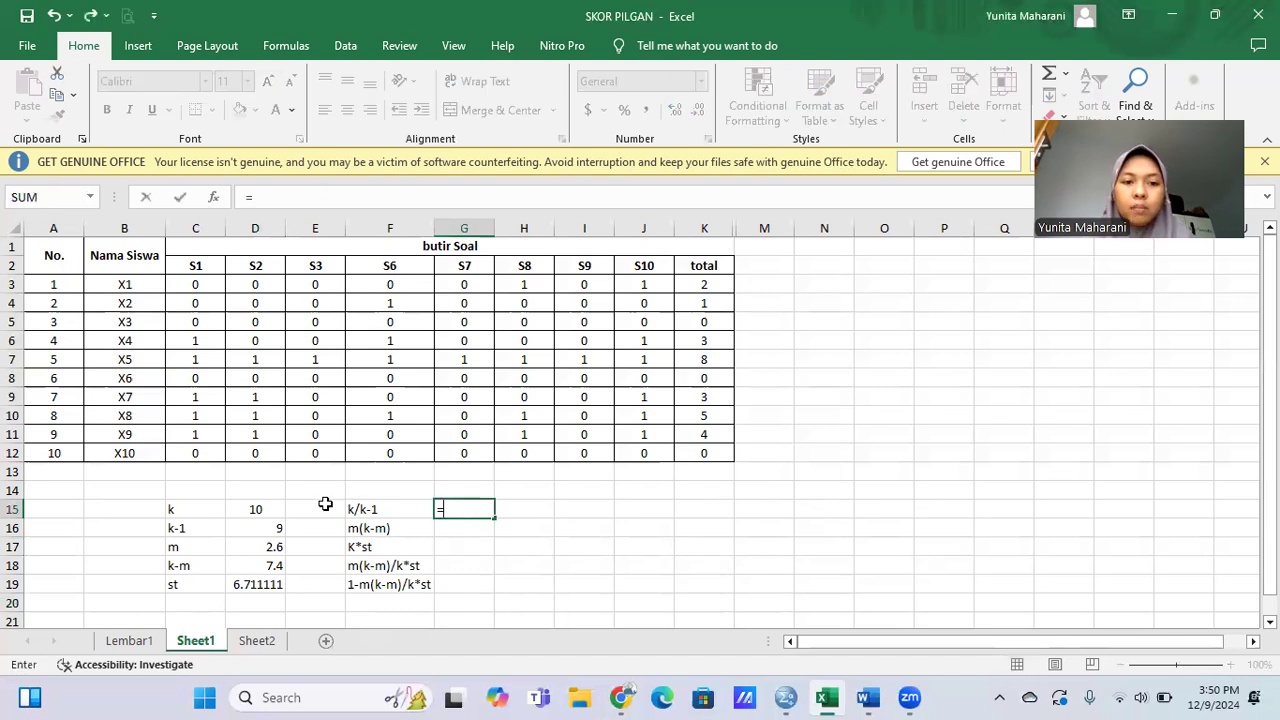
click(261, 508)
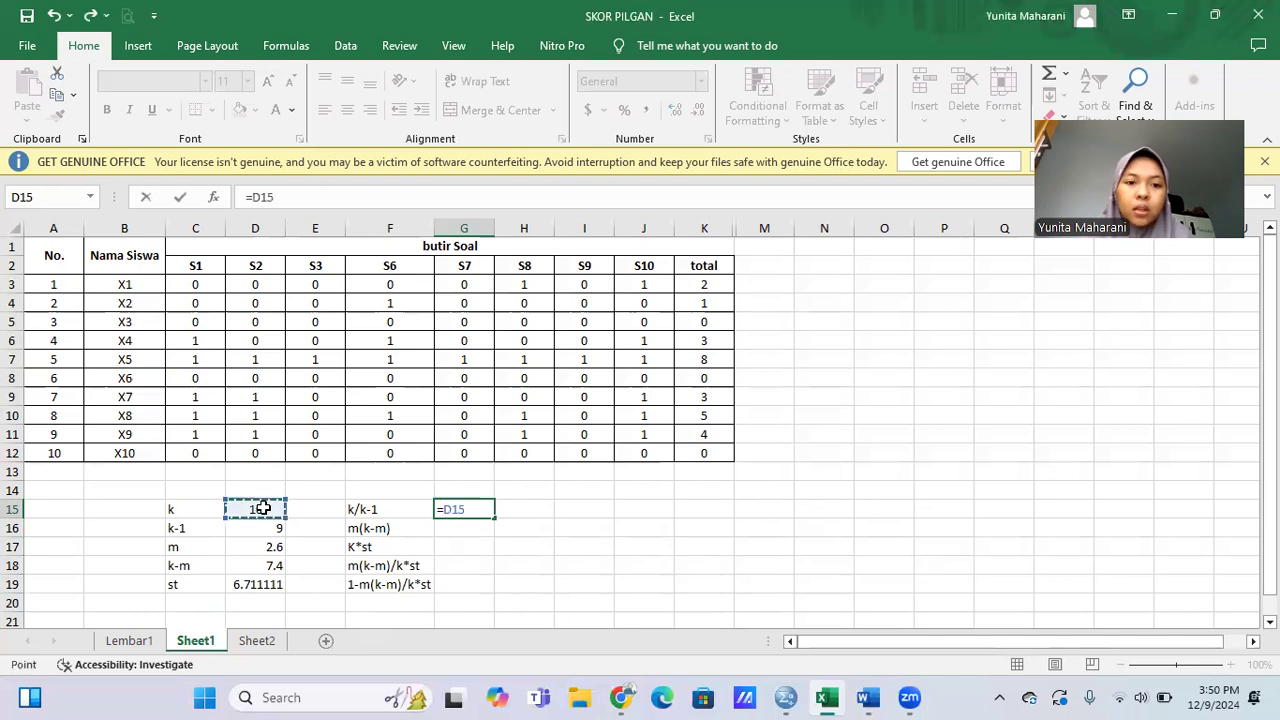
text(/)
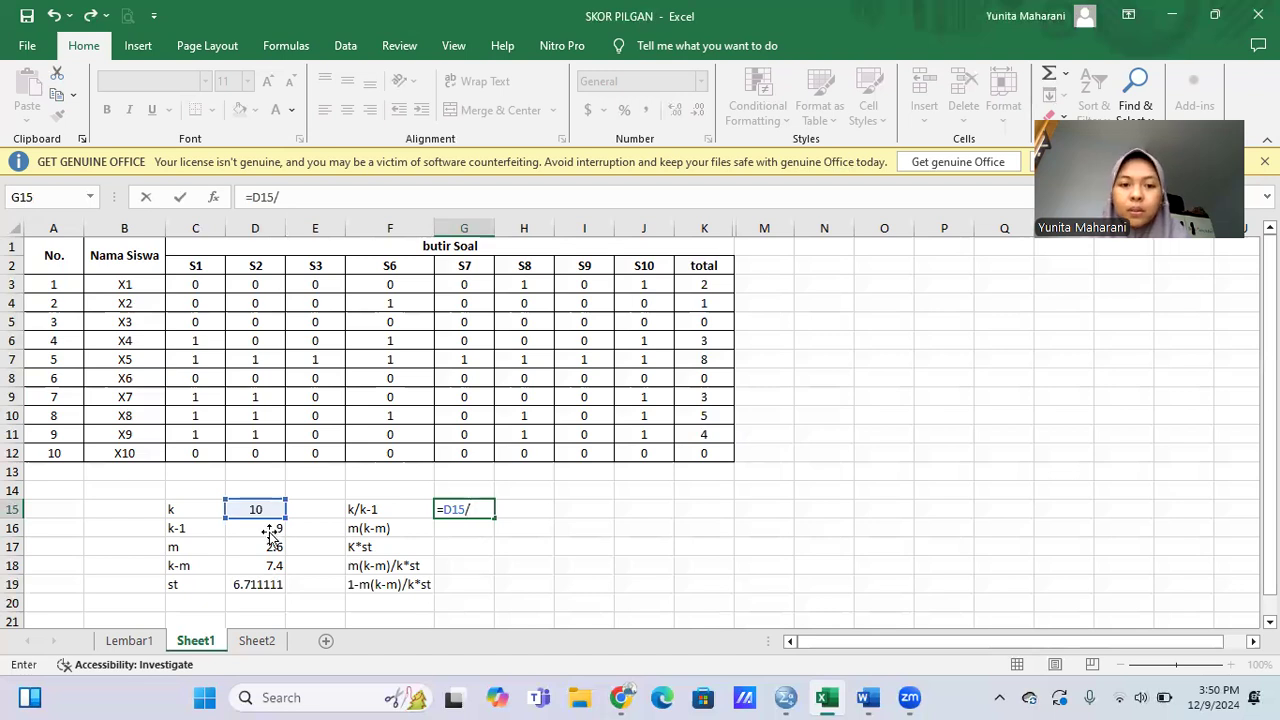
click(270, 533)
key(Return)
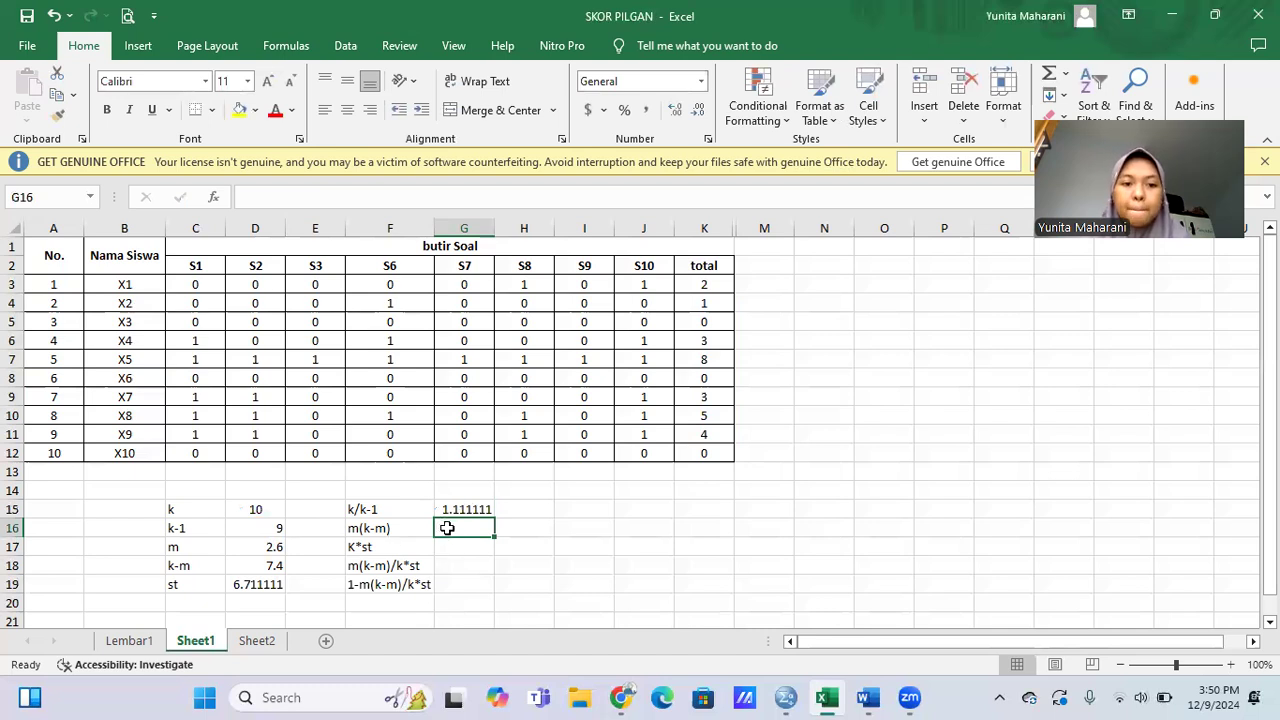
- Calculate m(k-m) in cell G16 by multiplying m in D17 by k-m in D18
click(264, 548)
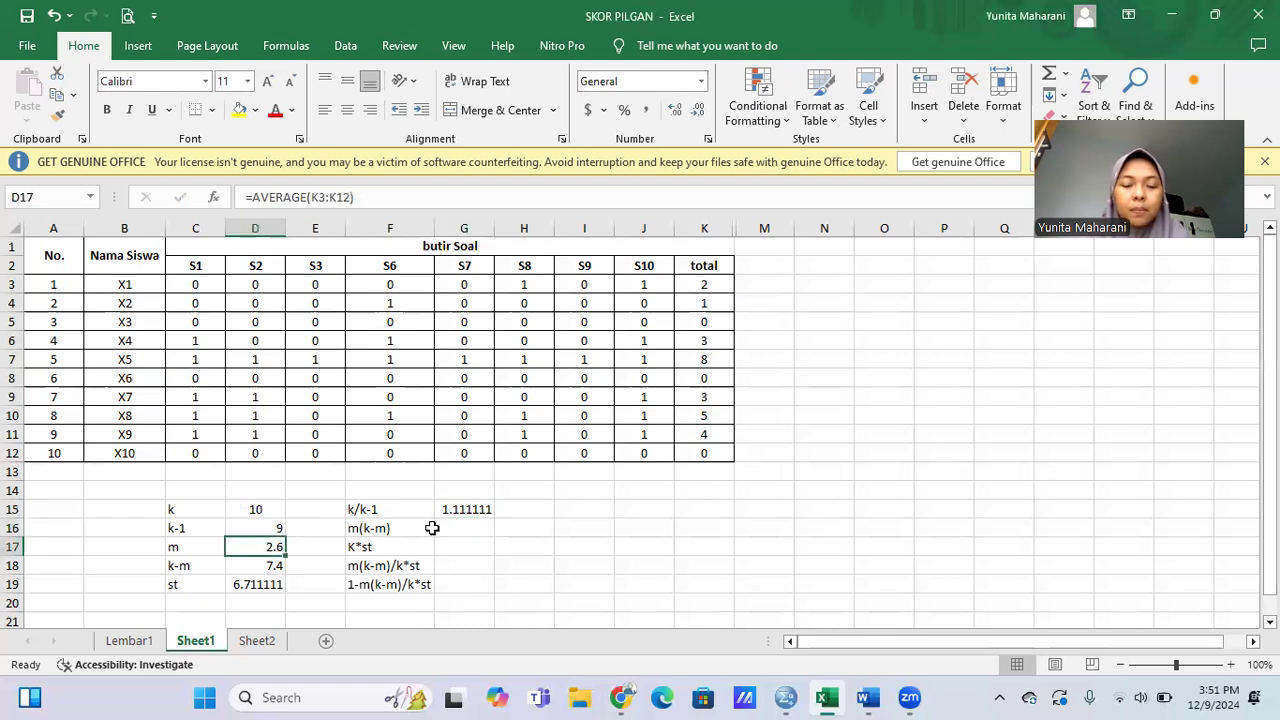
click(452, 526)
text(=)
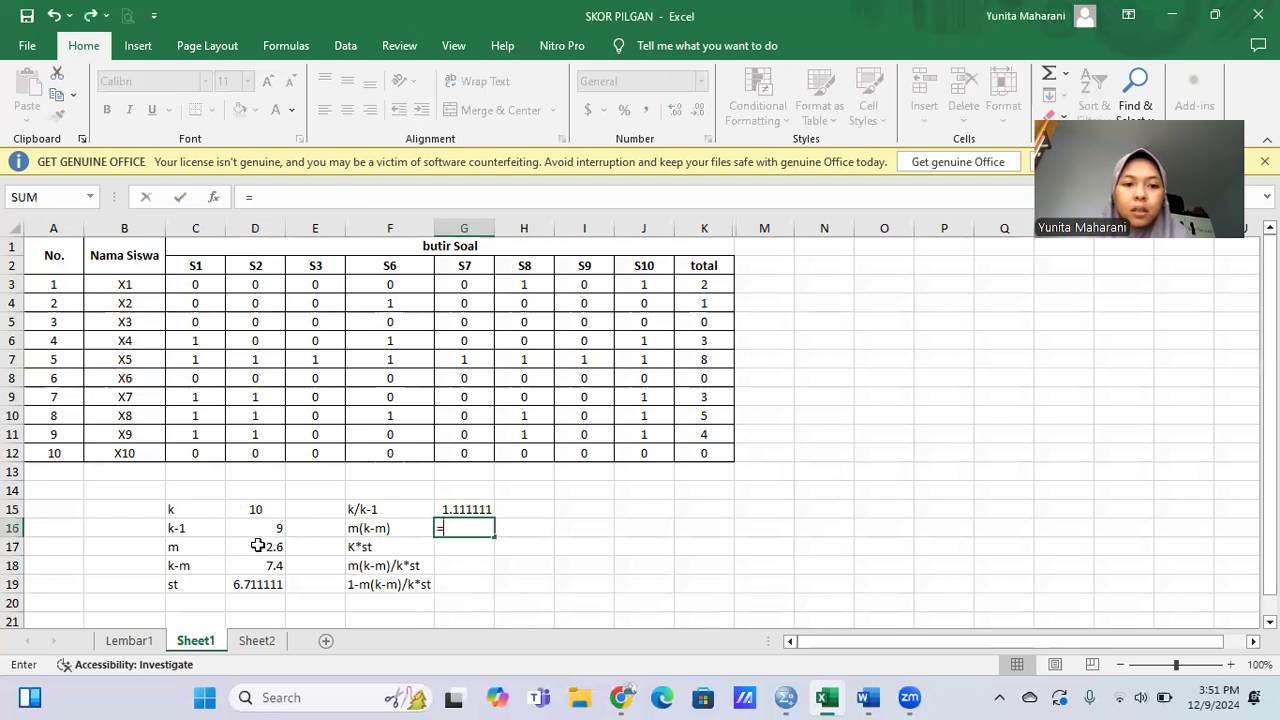
click(260, 548)
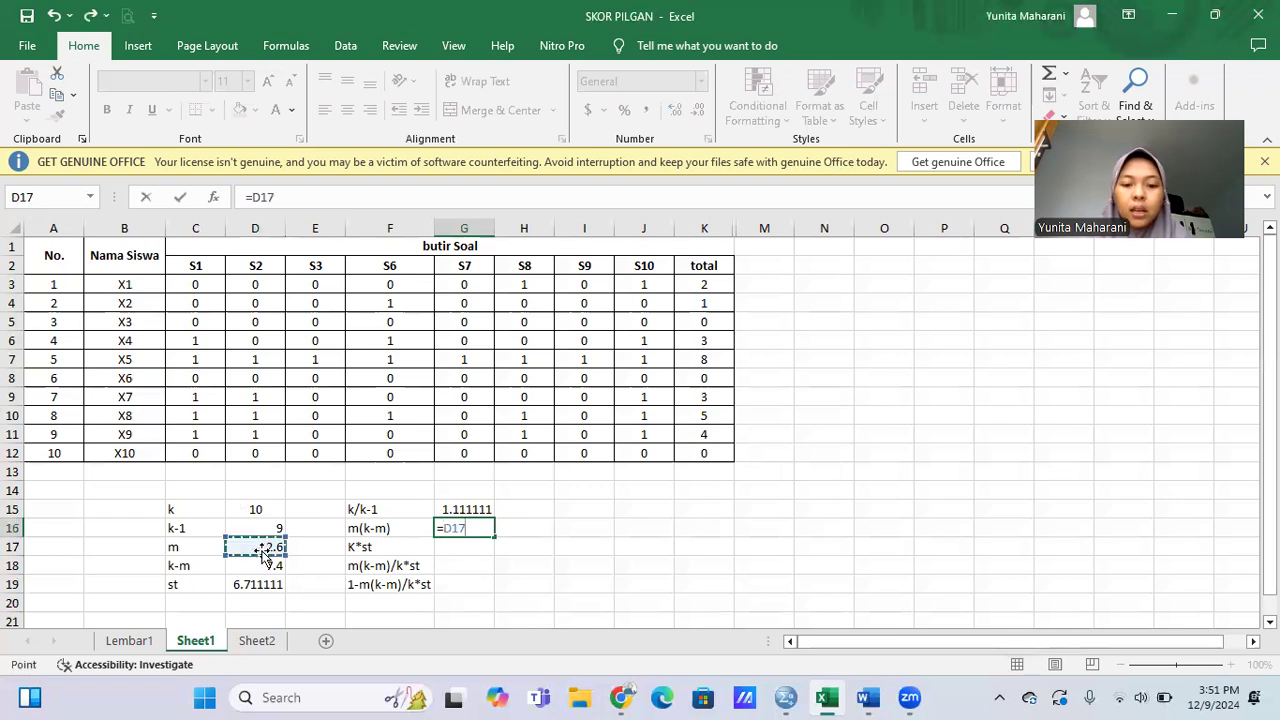
text(*)
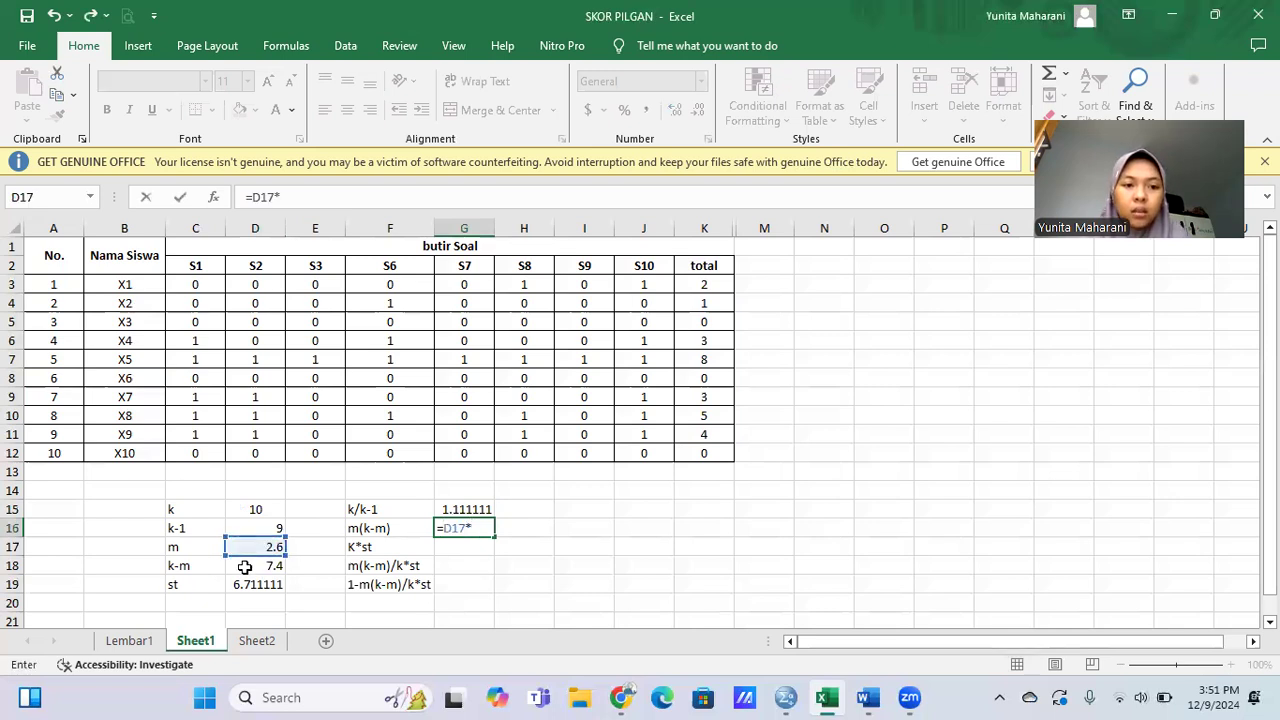
key(Left)
key(Left)
key(Left)
key(Down)
key(Down)
key(ctrl+Return)
key(Return)
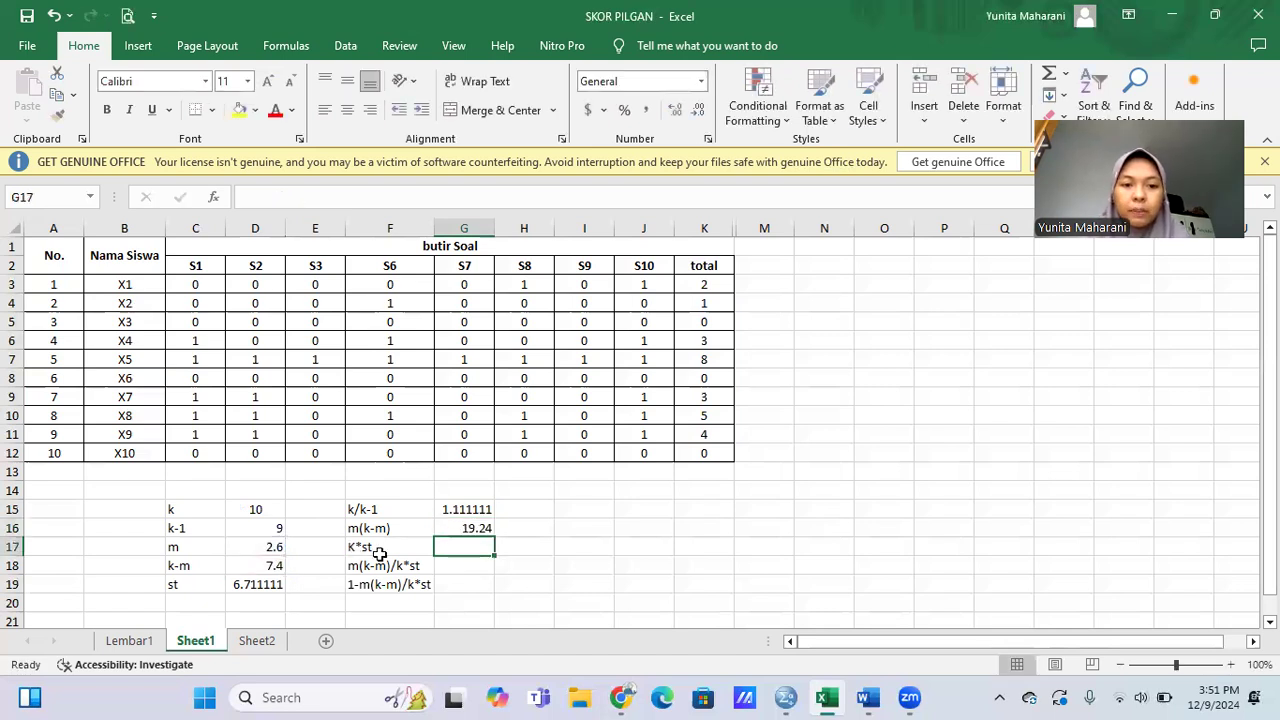
- Calculate K*st in cell G17 with the formula =D15*D19
text(=)
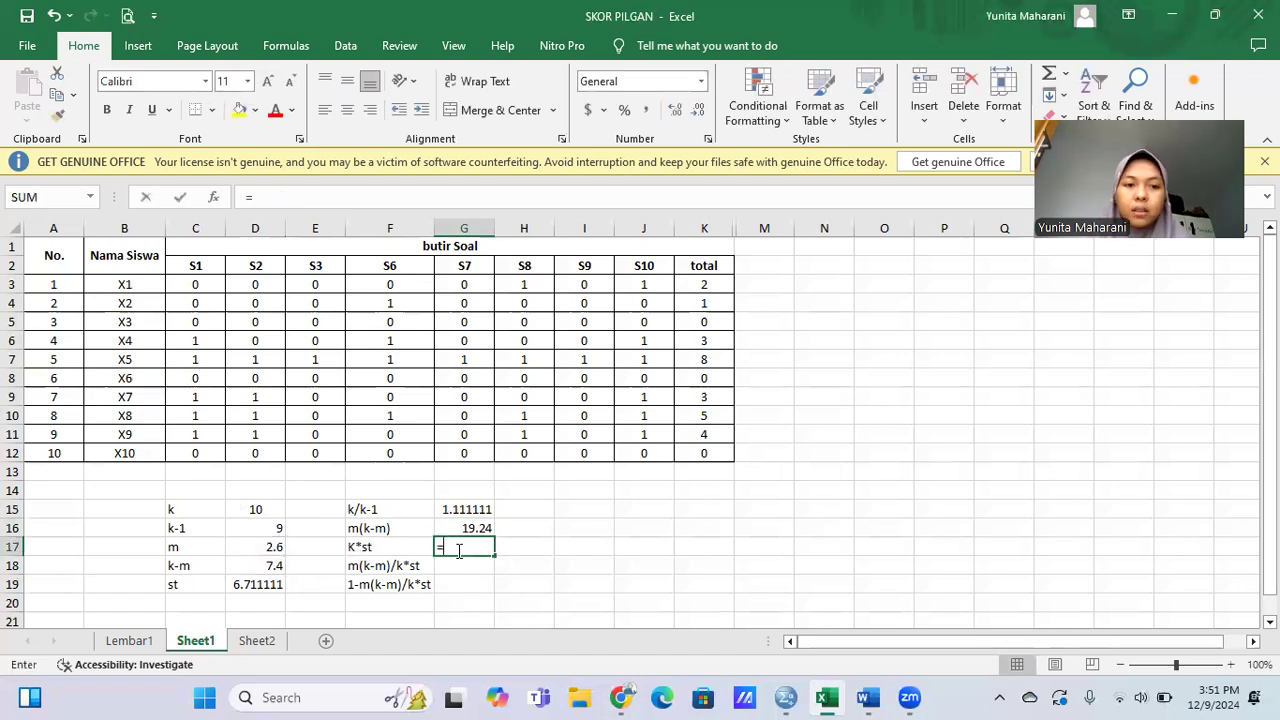
click(256, 508)
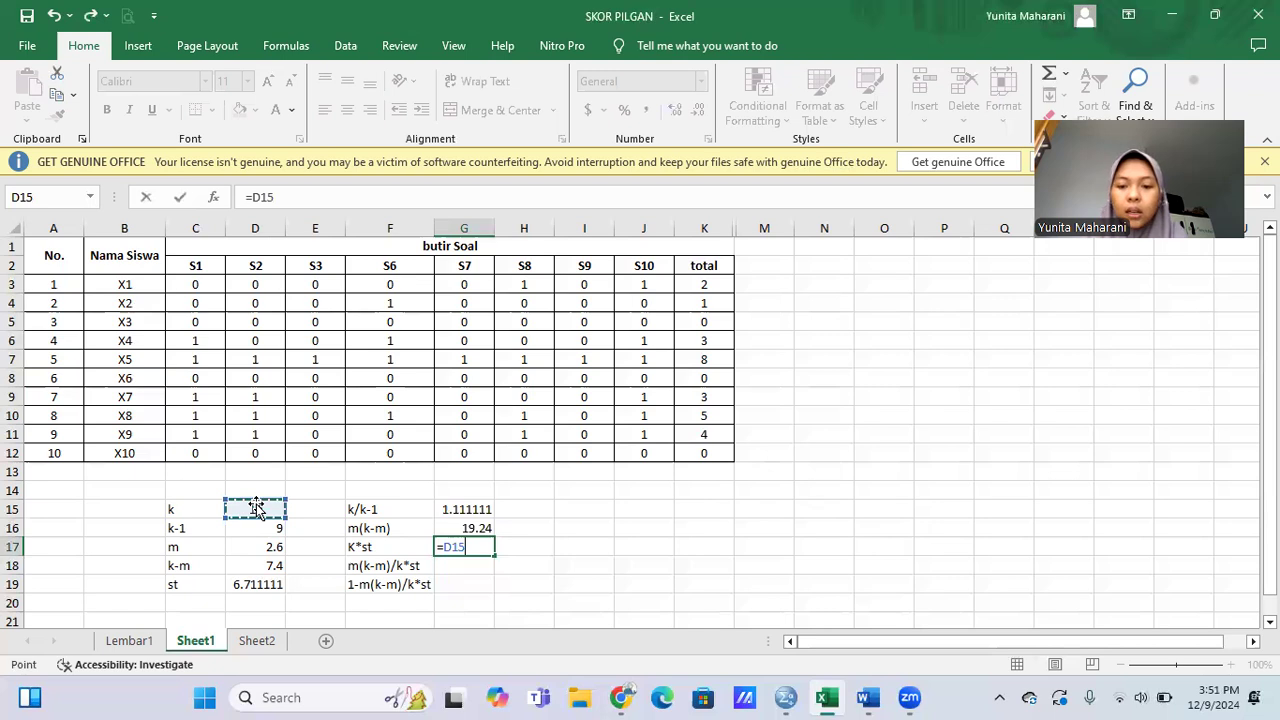
text(*)
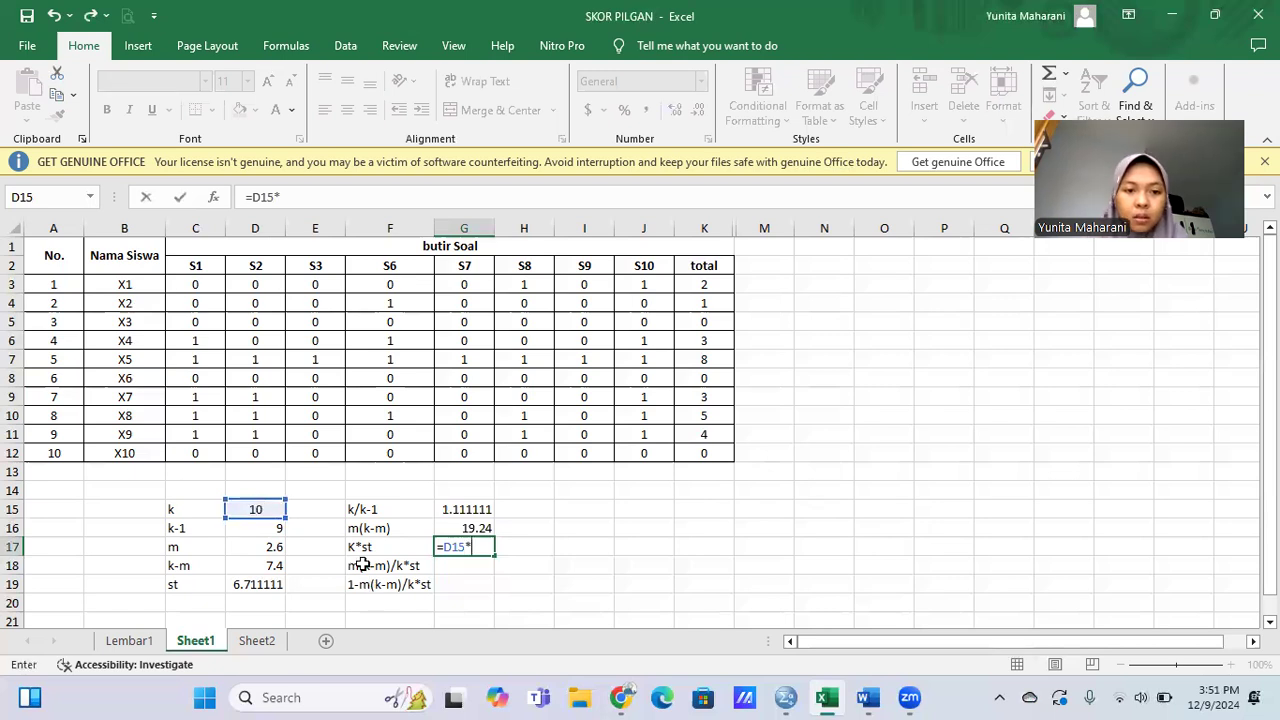
click(257, 586)
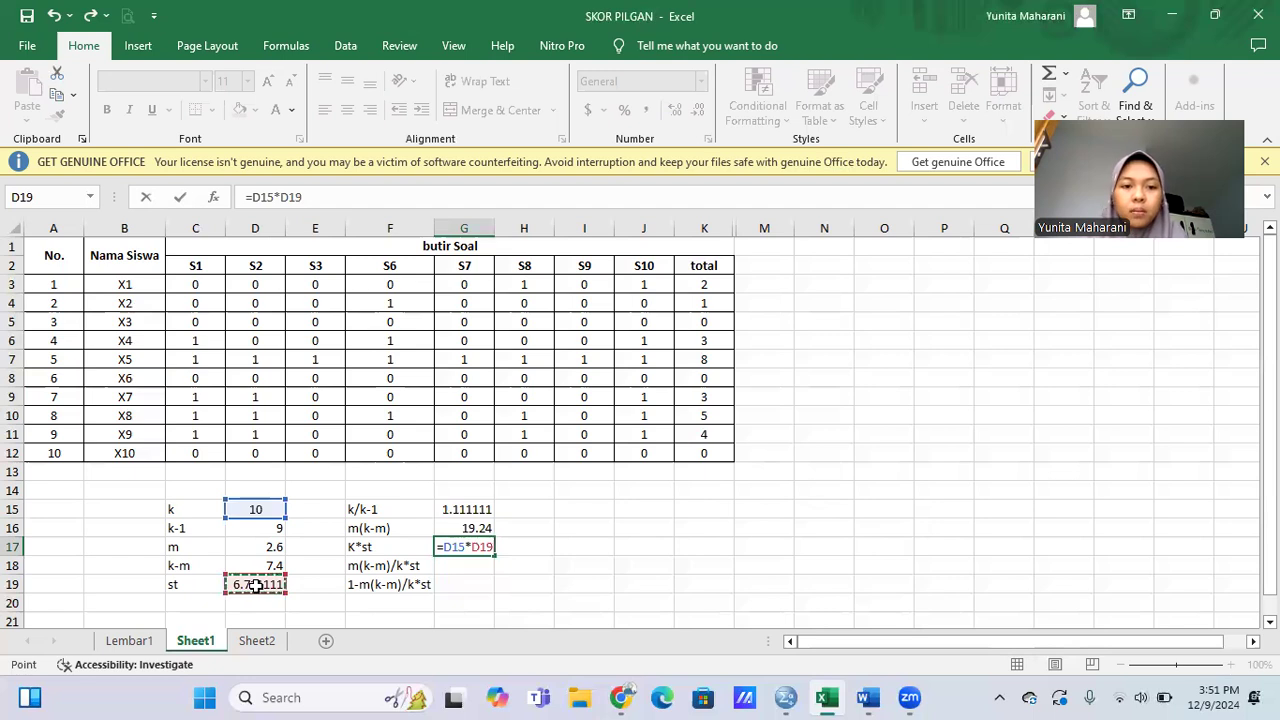
key(Return)
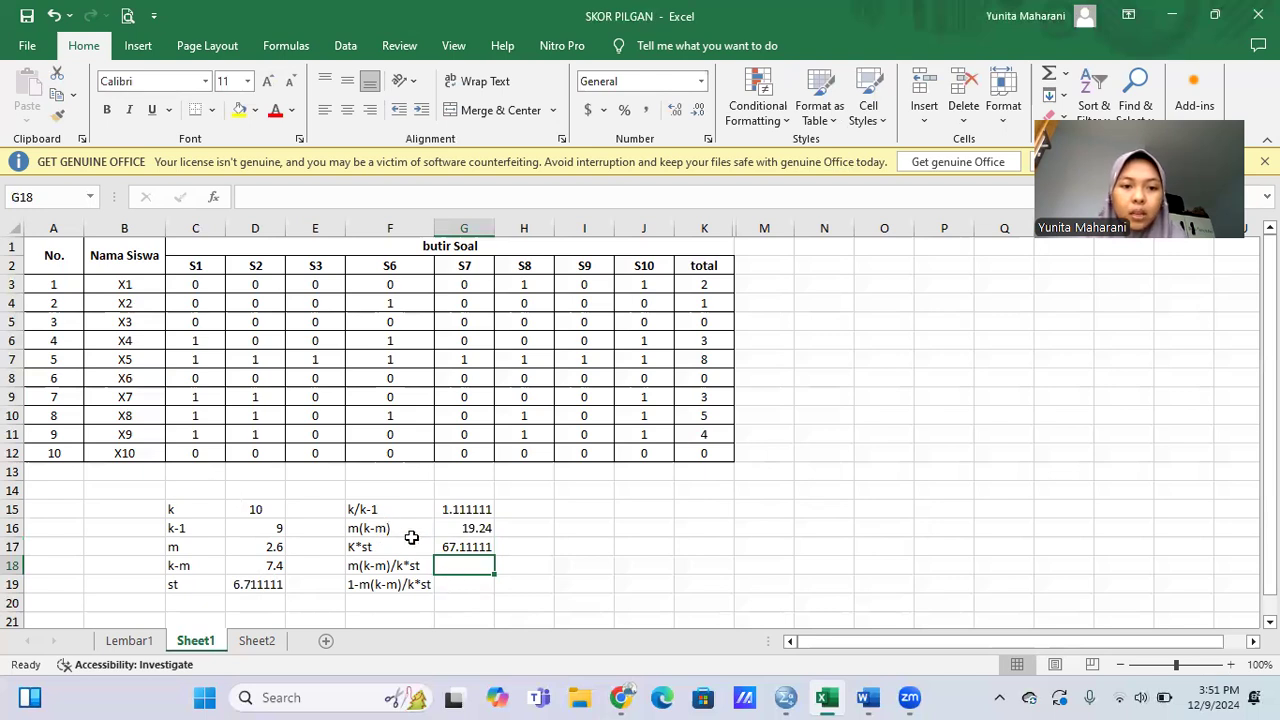
- Calculate m(k-m)/k*st in cell G18 with the formula =G16/G17
text(=)
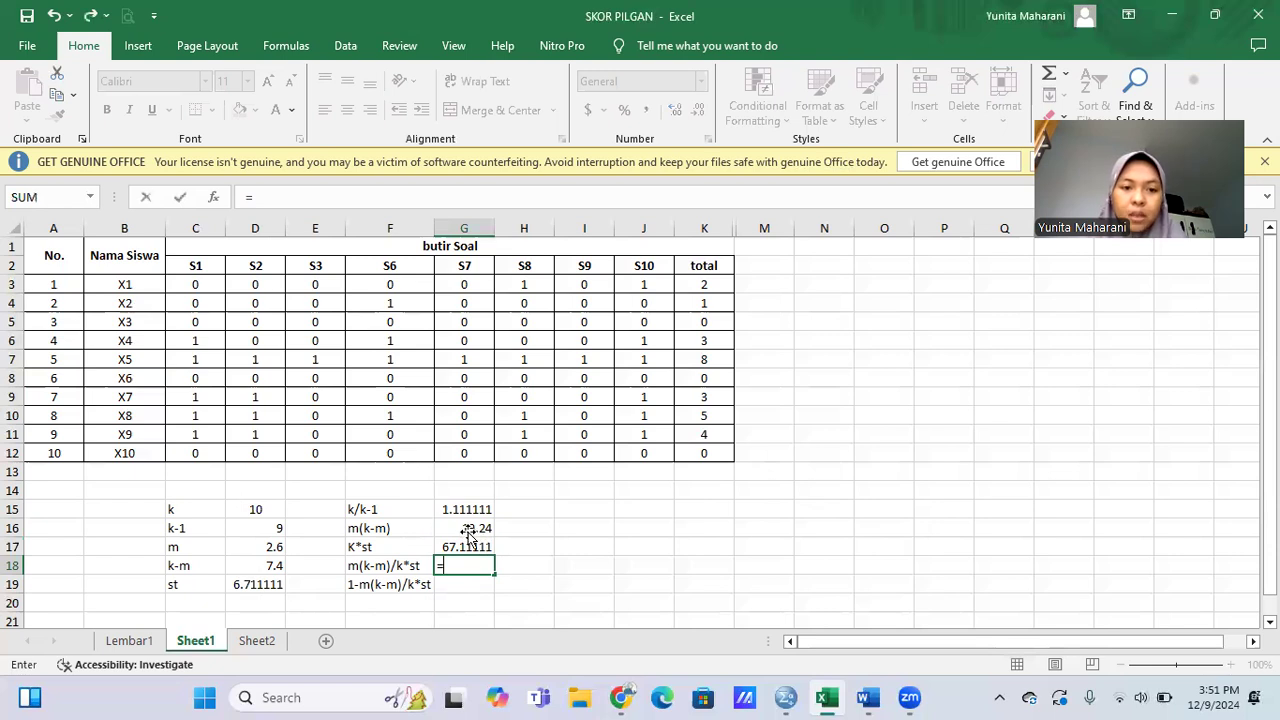
click(469, 530)
text(/)
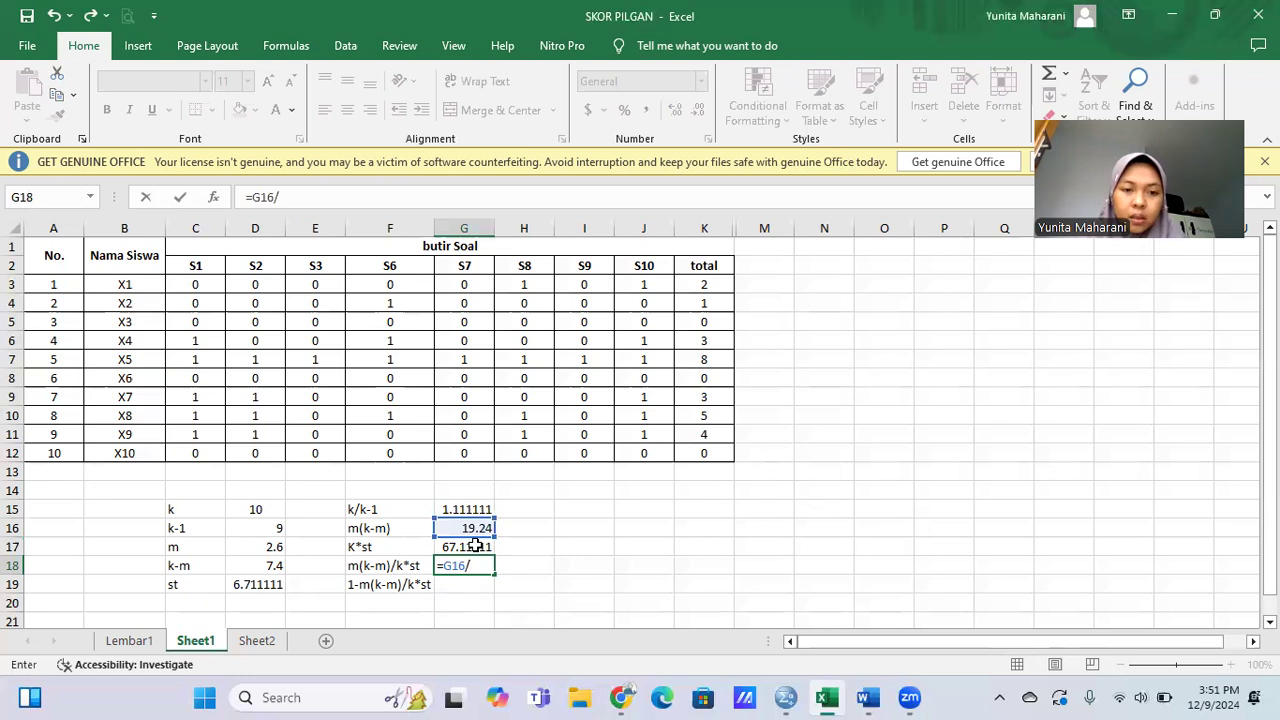
click(476, 546)
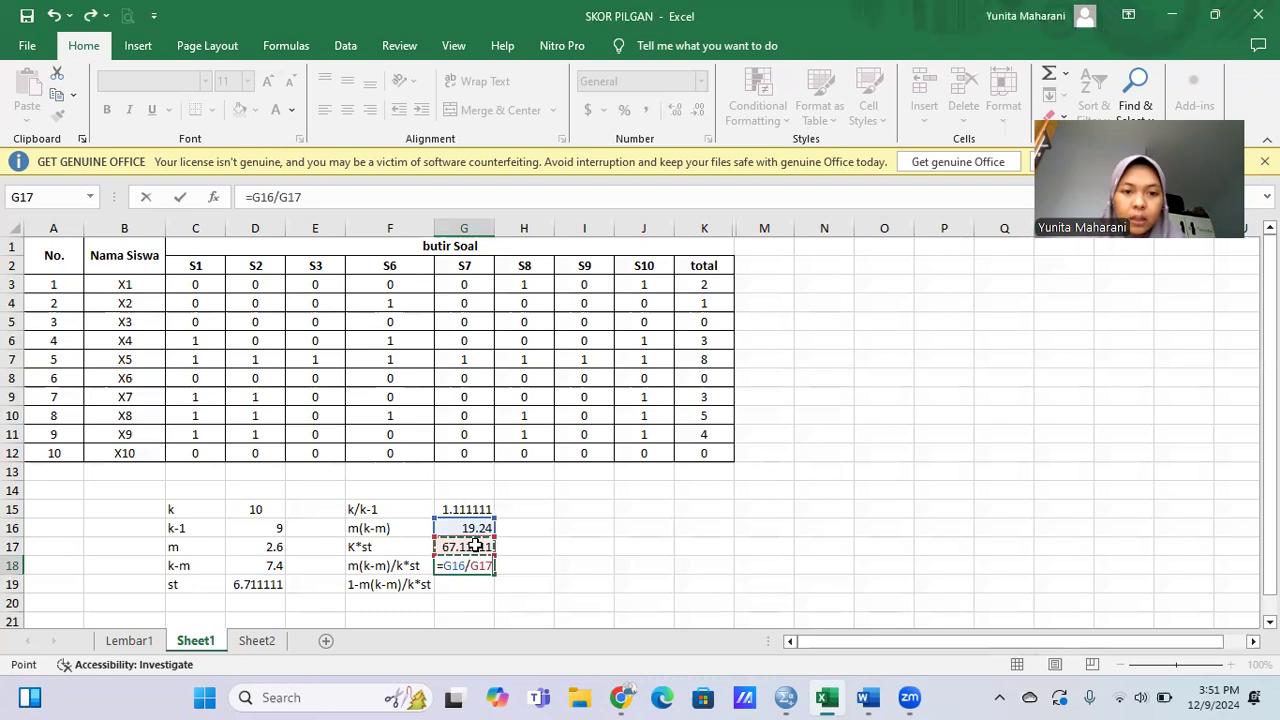
key(Return)
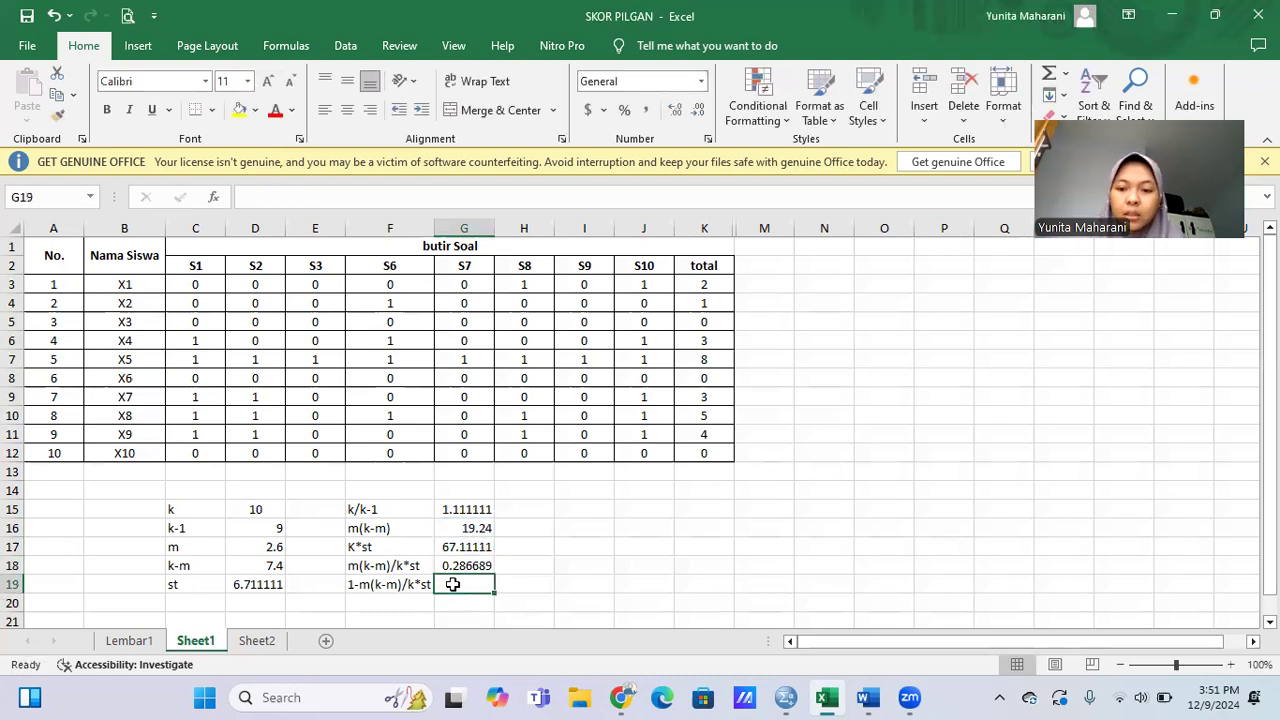
- Calculate 1-m(k-m)/k*st in cell G19 with the formula =1-G18
text(=)
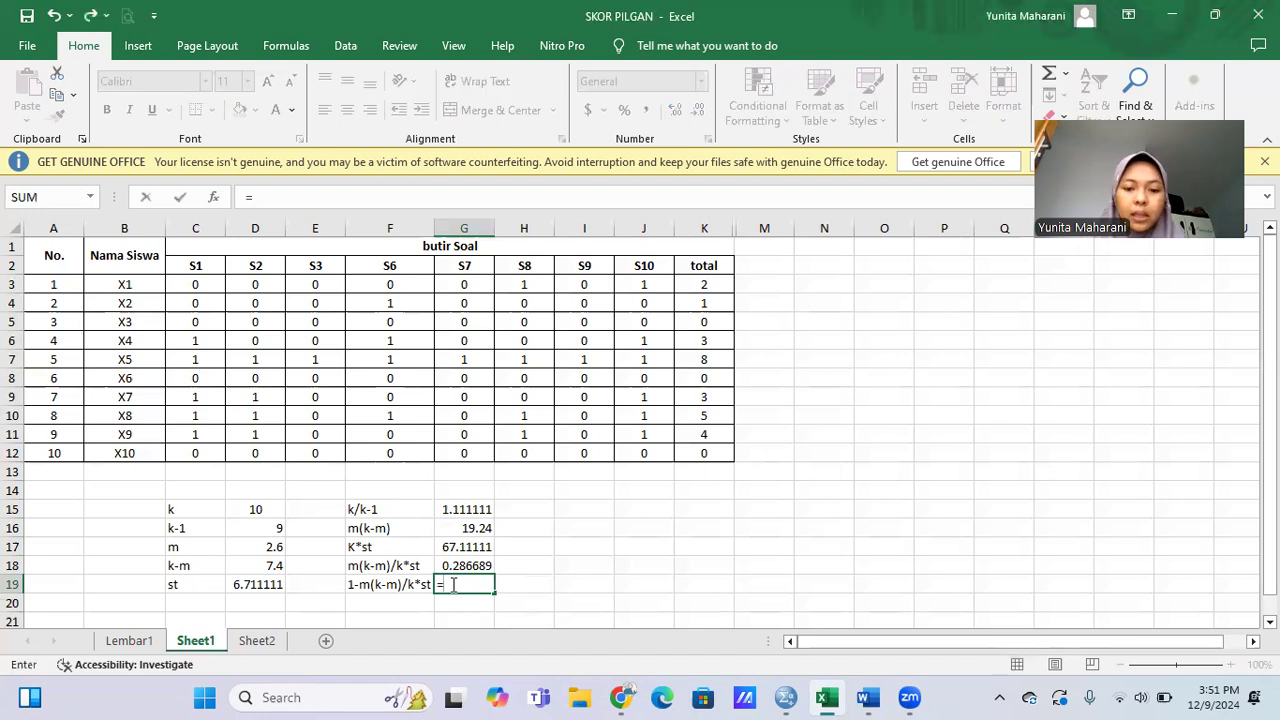
text(1-)
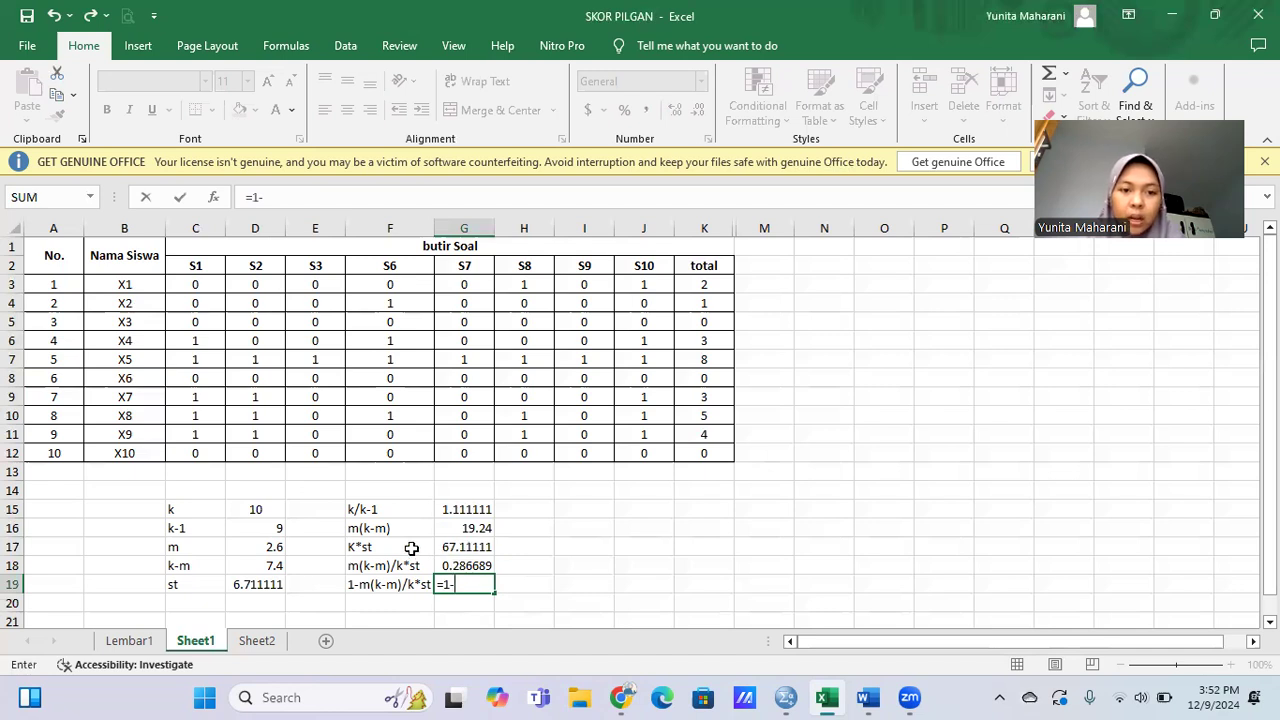
click(481, 566)
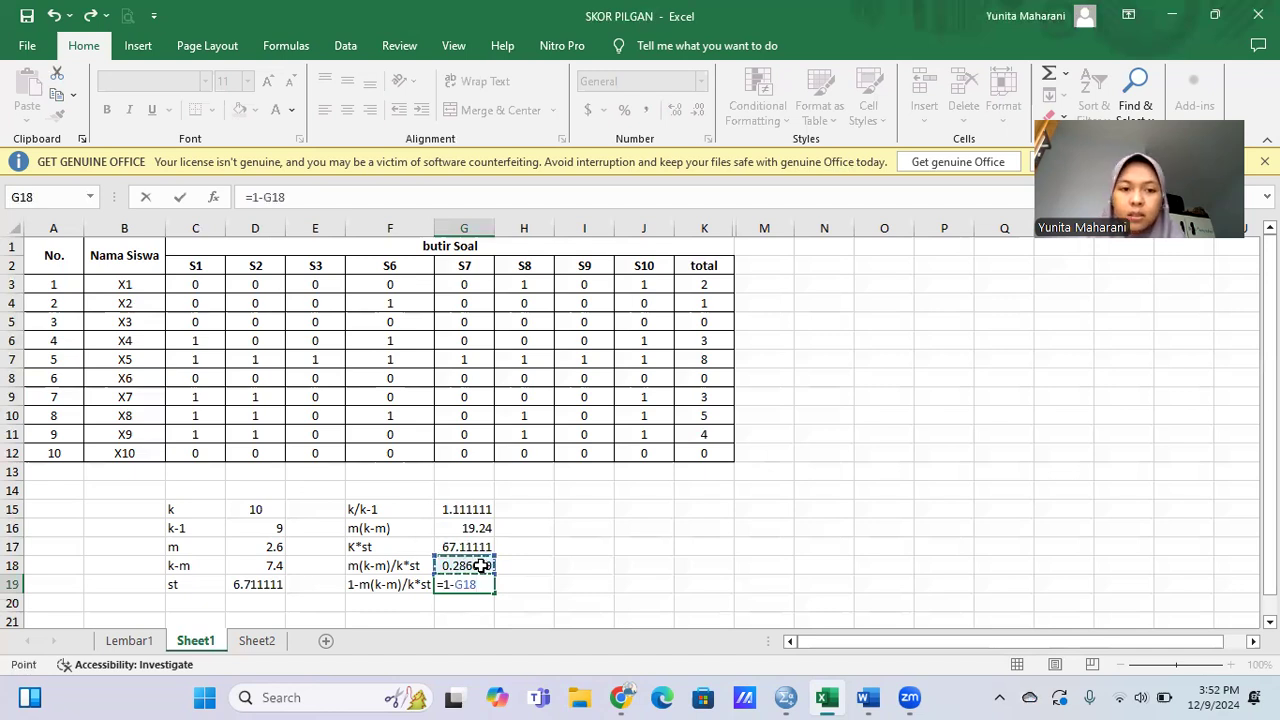
key(Return)
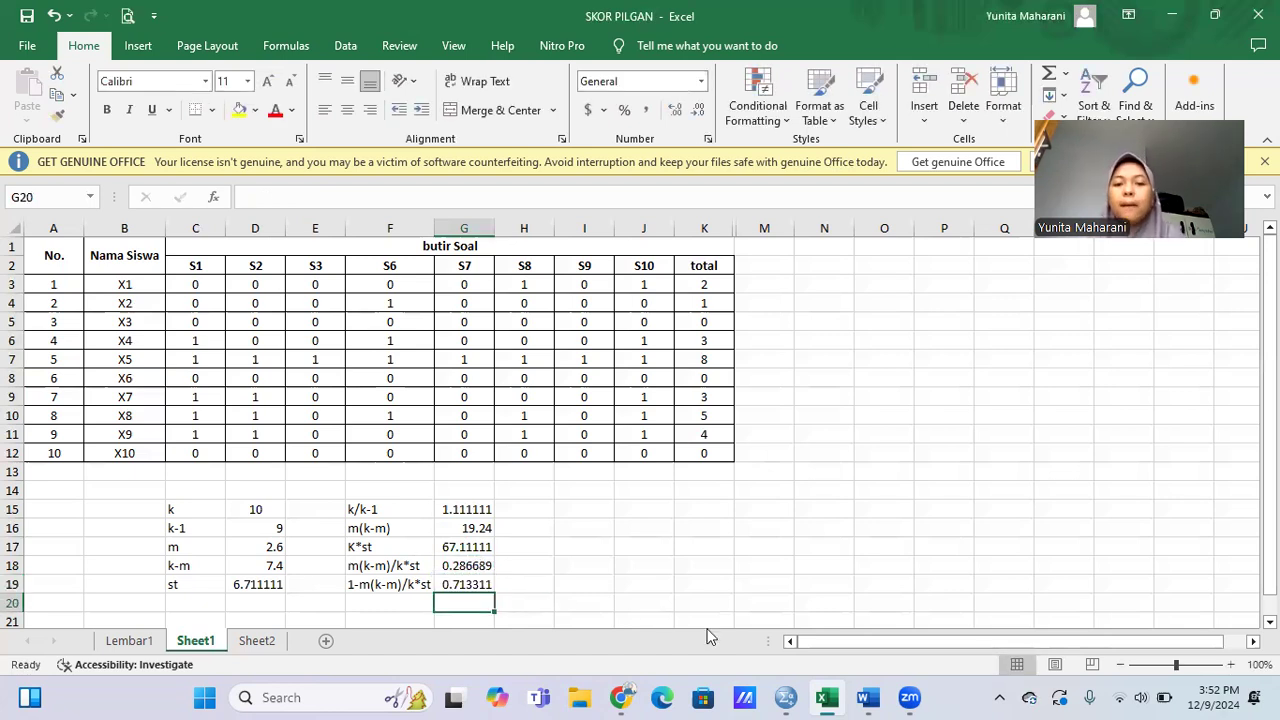
- Check the KR formula in the Word document and calculate the reliability in Excel cell I17 with =G15*G19
mouse_move(868, 697)
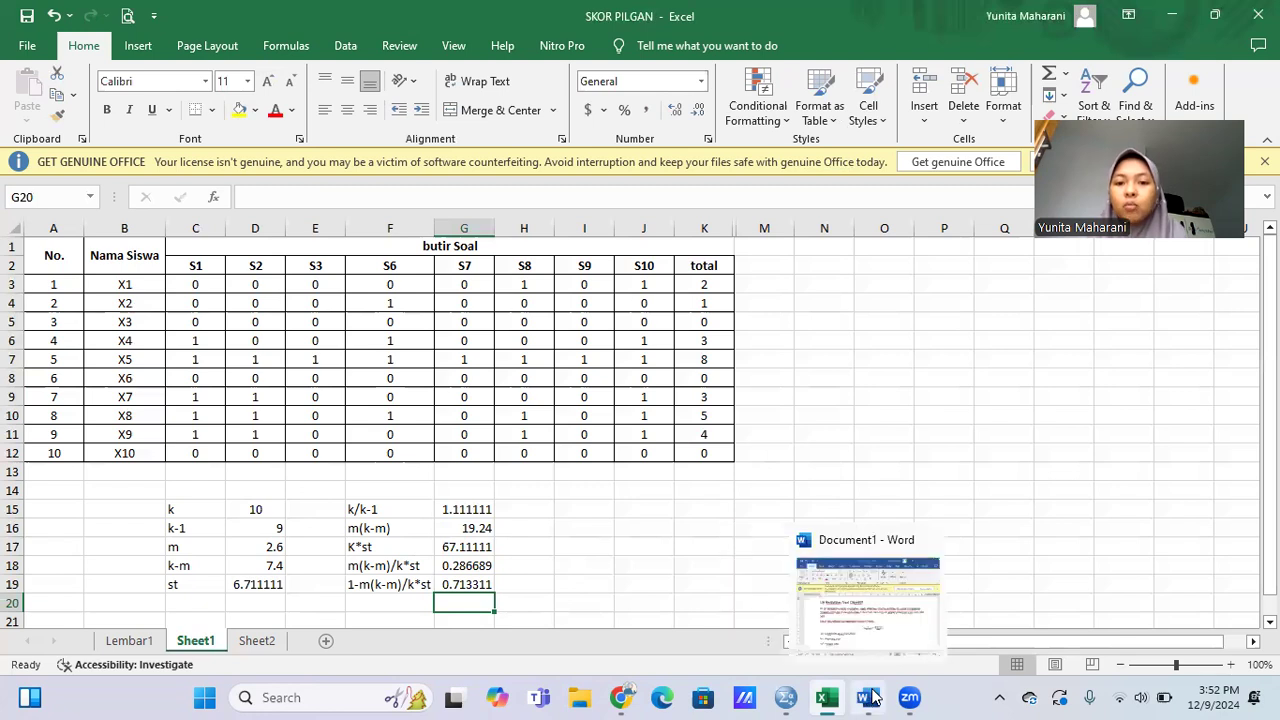
click(855, 616)
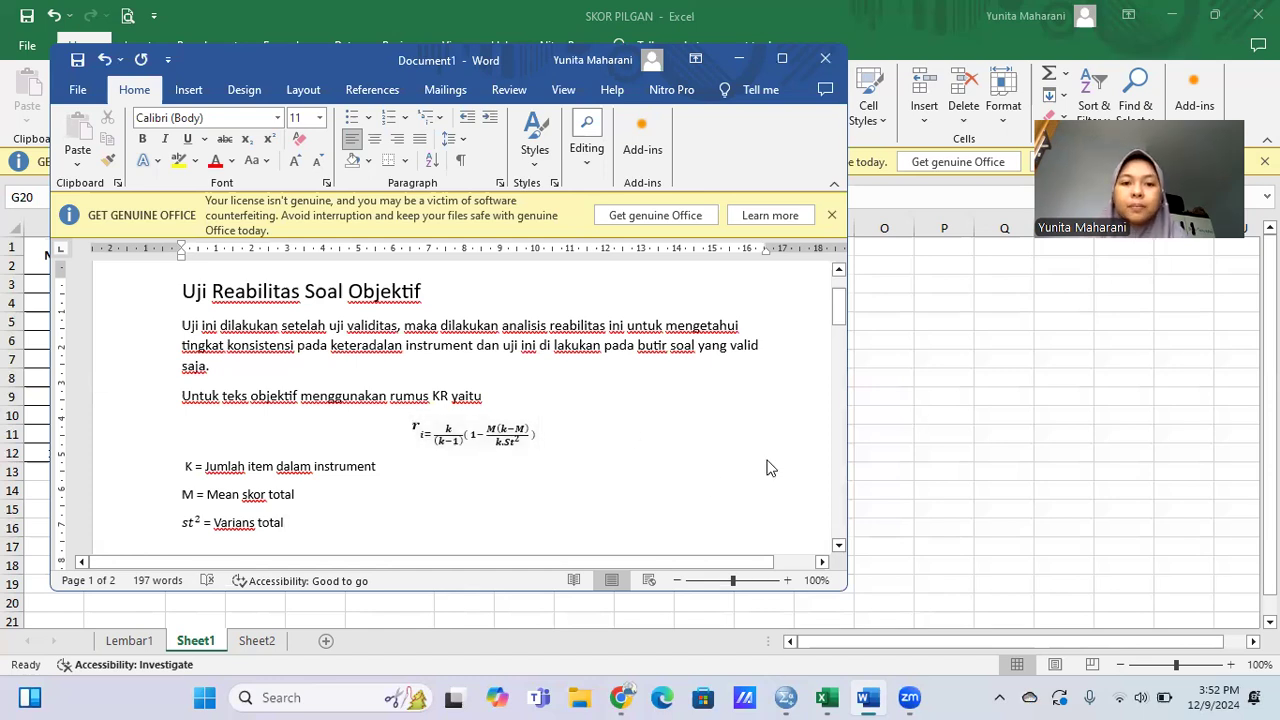
click(915, 316)
click(588, 550)
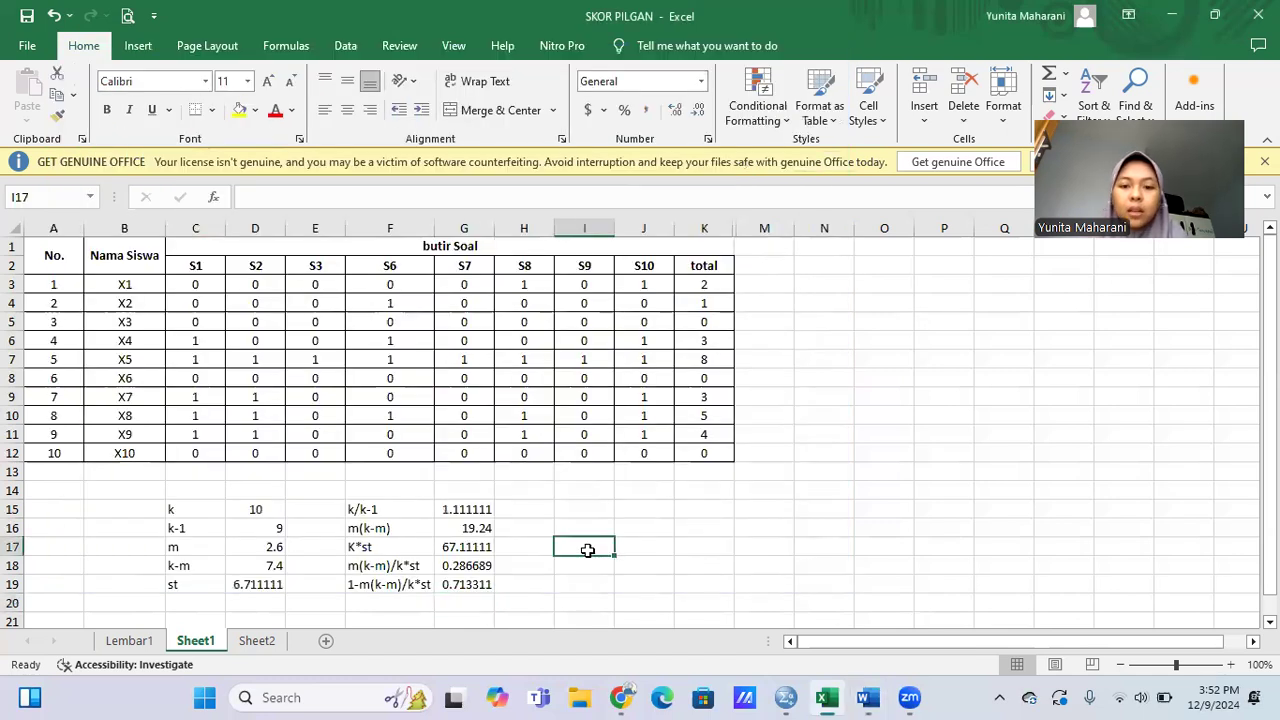
text(=)
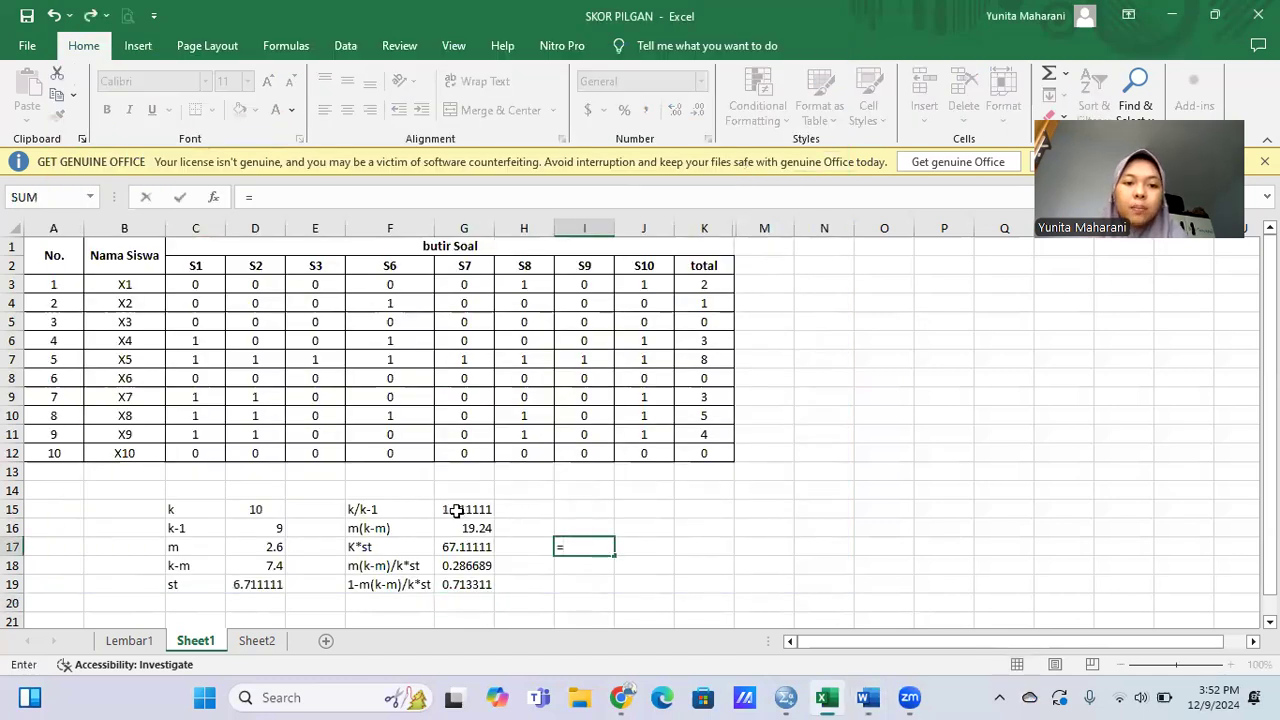
click(458, 510)
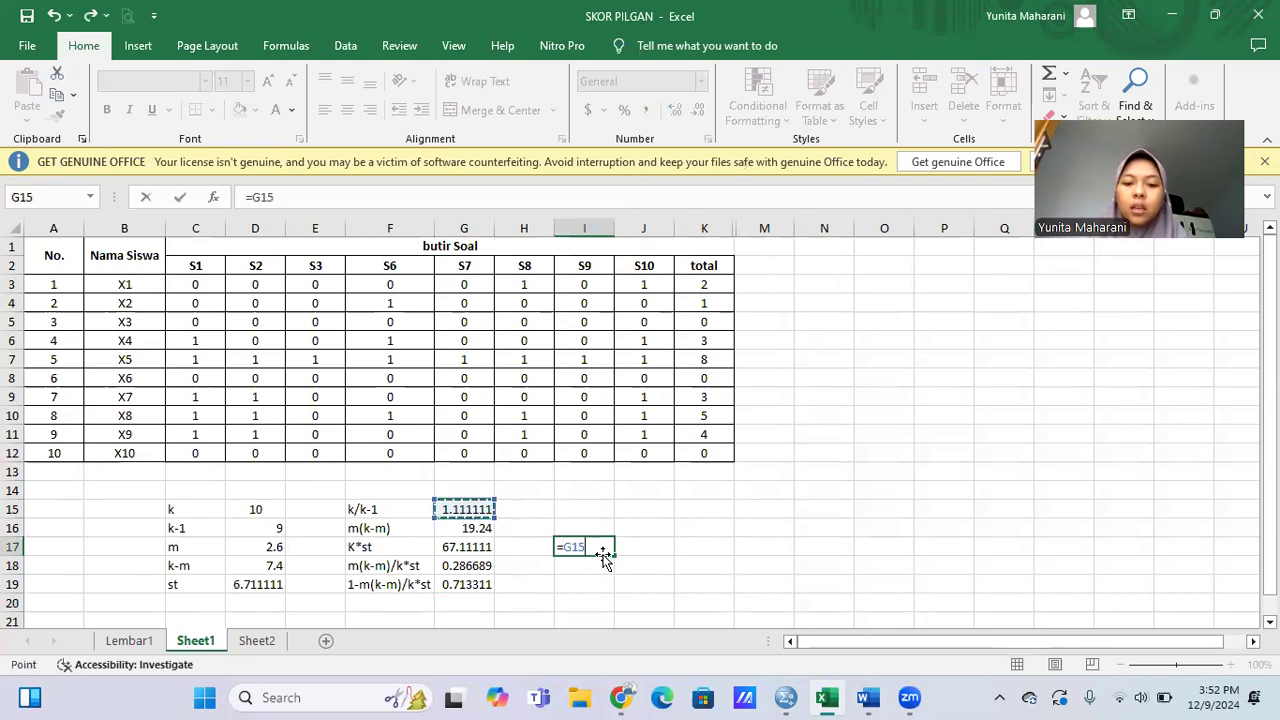
text(*)
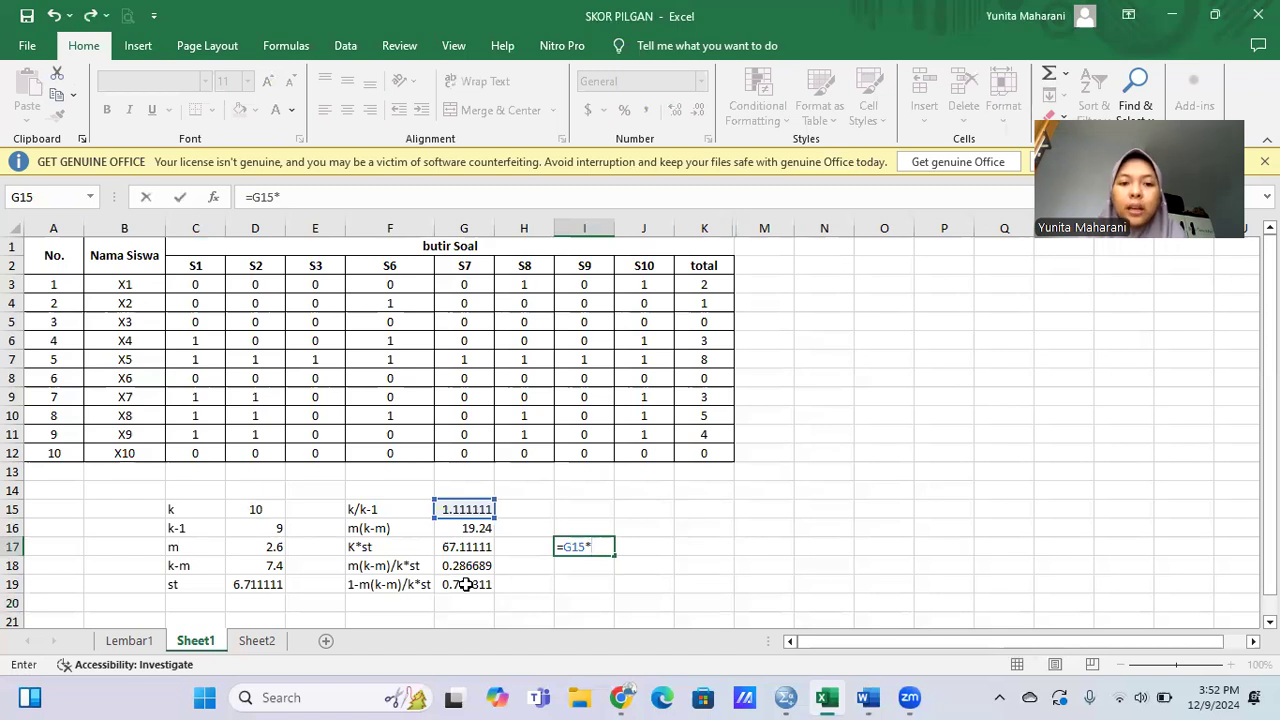
click(466, 584)
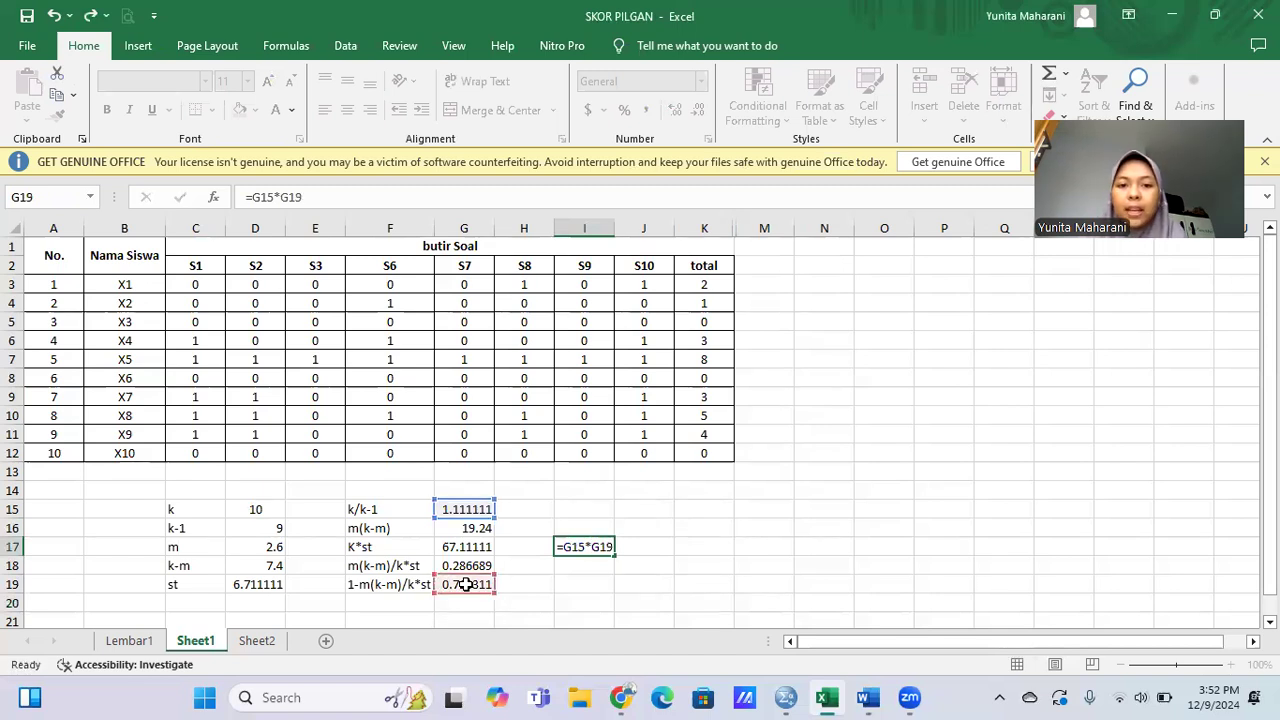
- Confirm the reliability formula in I17 and check the reliability interpretation ranges in the Word document
key(Return)
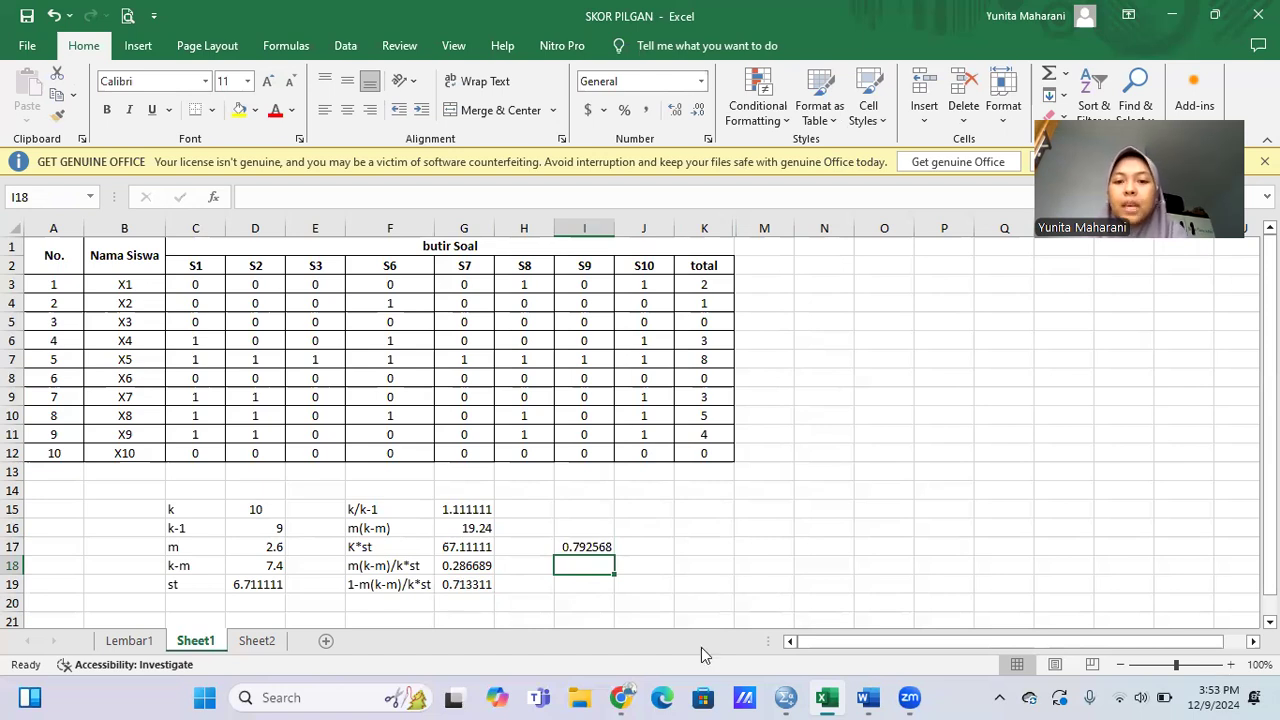
mouse_move(870, 697)
click(852, 641)
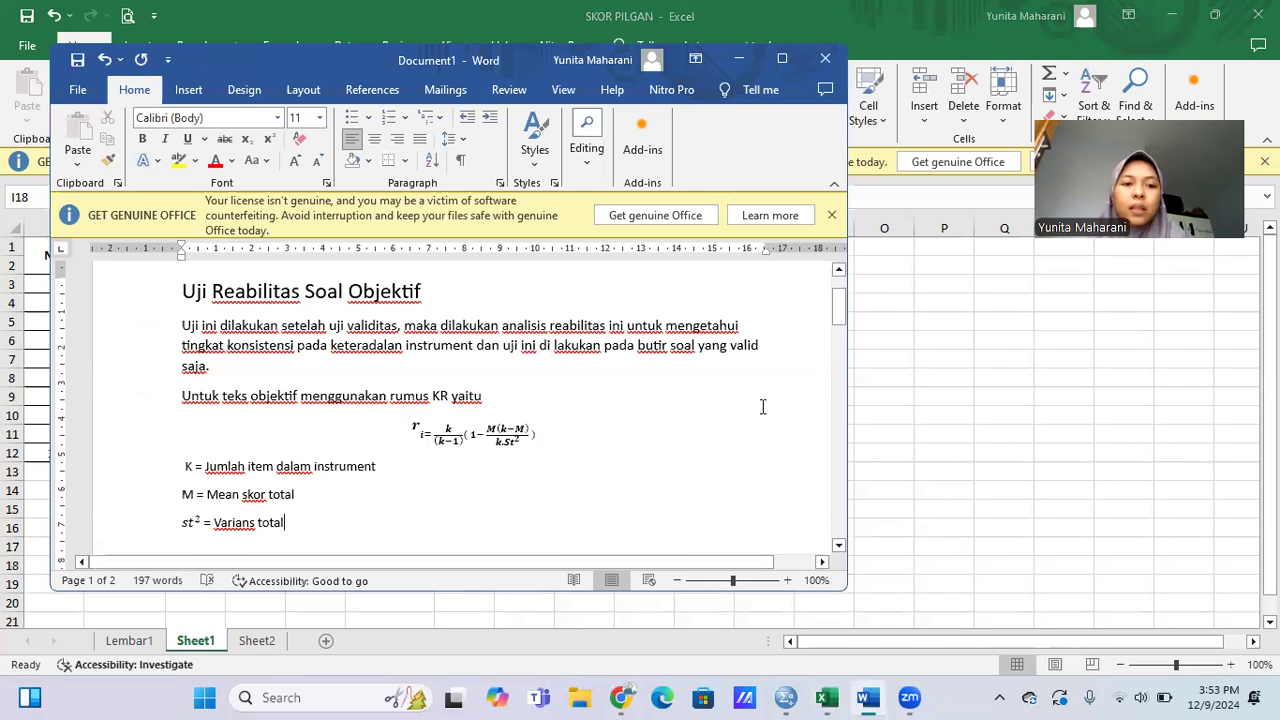
key(Down)
key(Down)
key(Down)
key(Down)
key(Down)
key(Down)
key(Down)
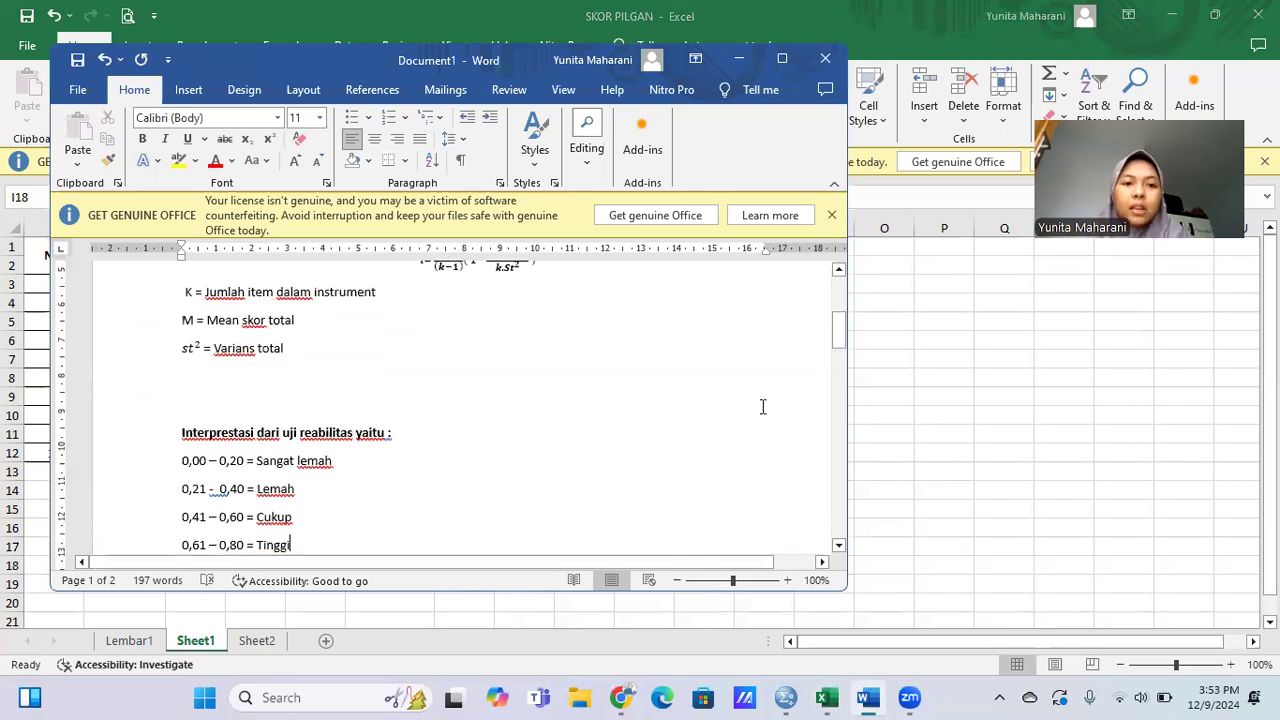
key(Down)
key(Down)
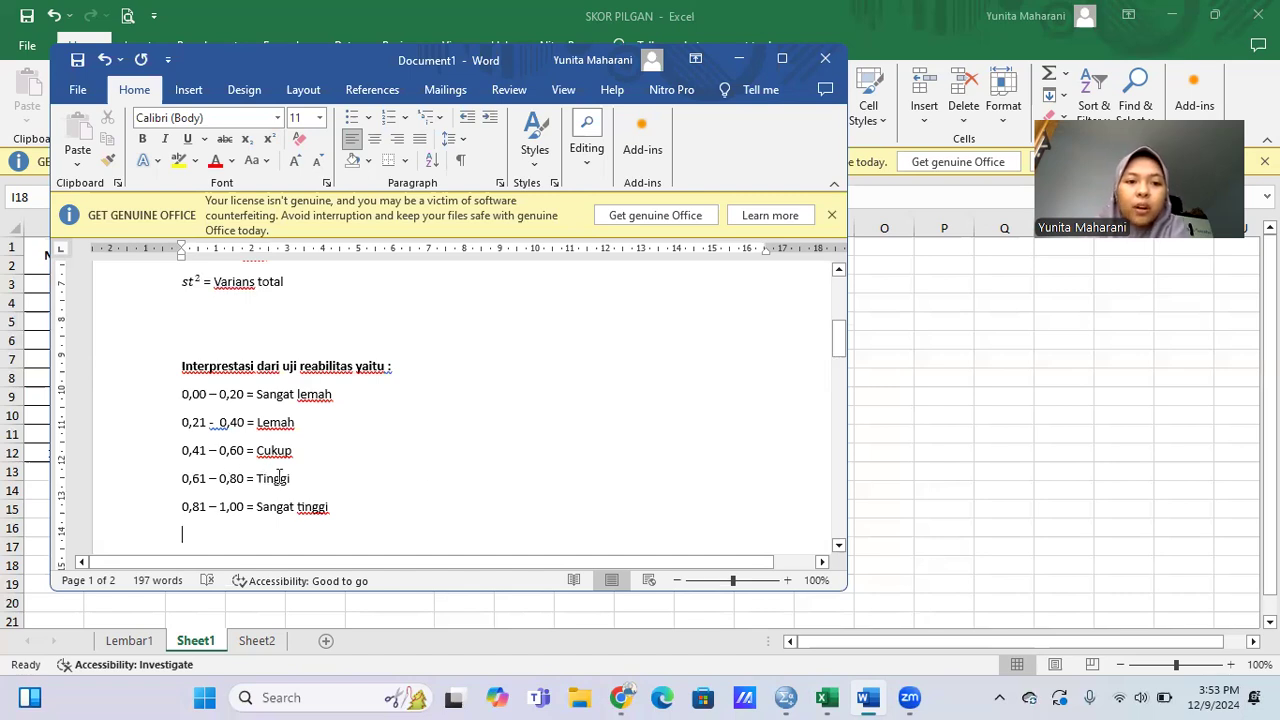
click(914, 421)
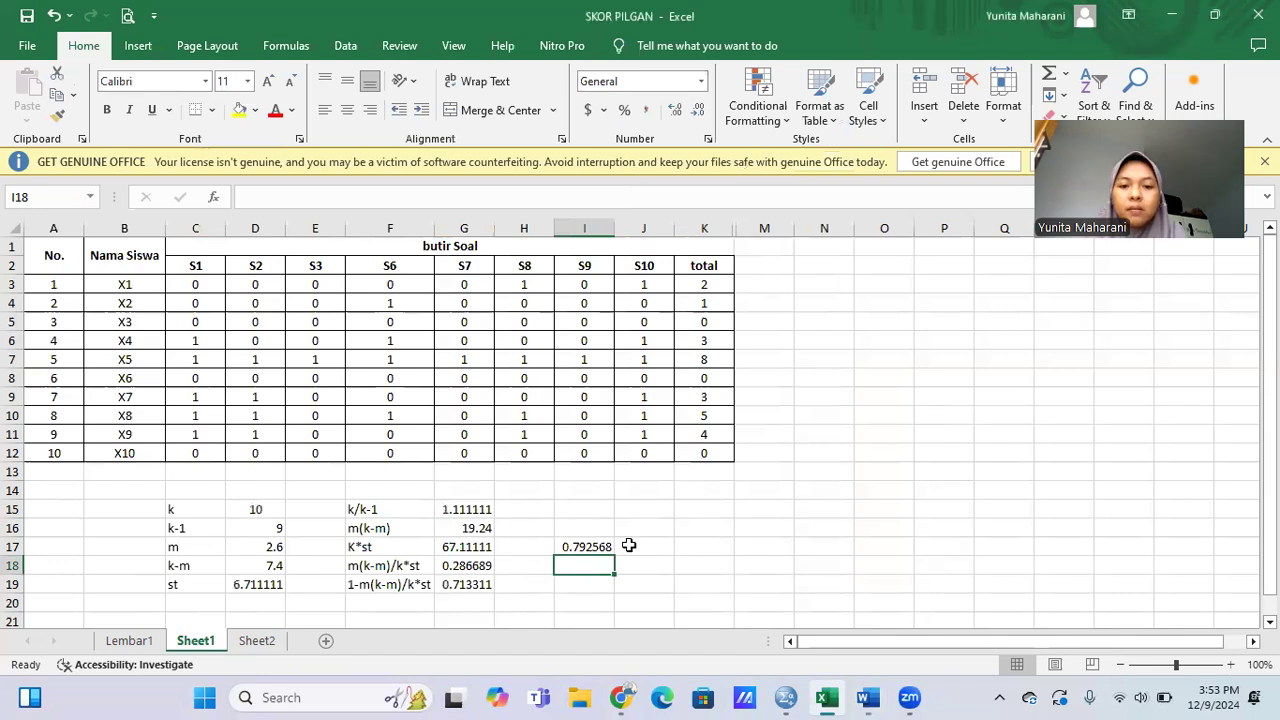
- Enter the interpretation "= tinggi" in cell J17 beside the reliability result
click(634, 547)
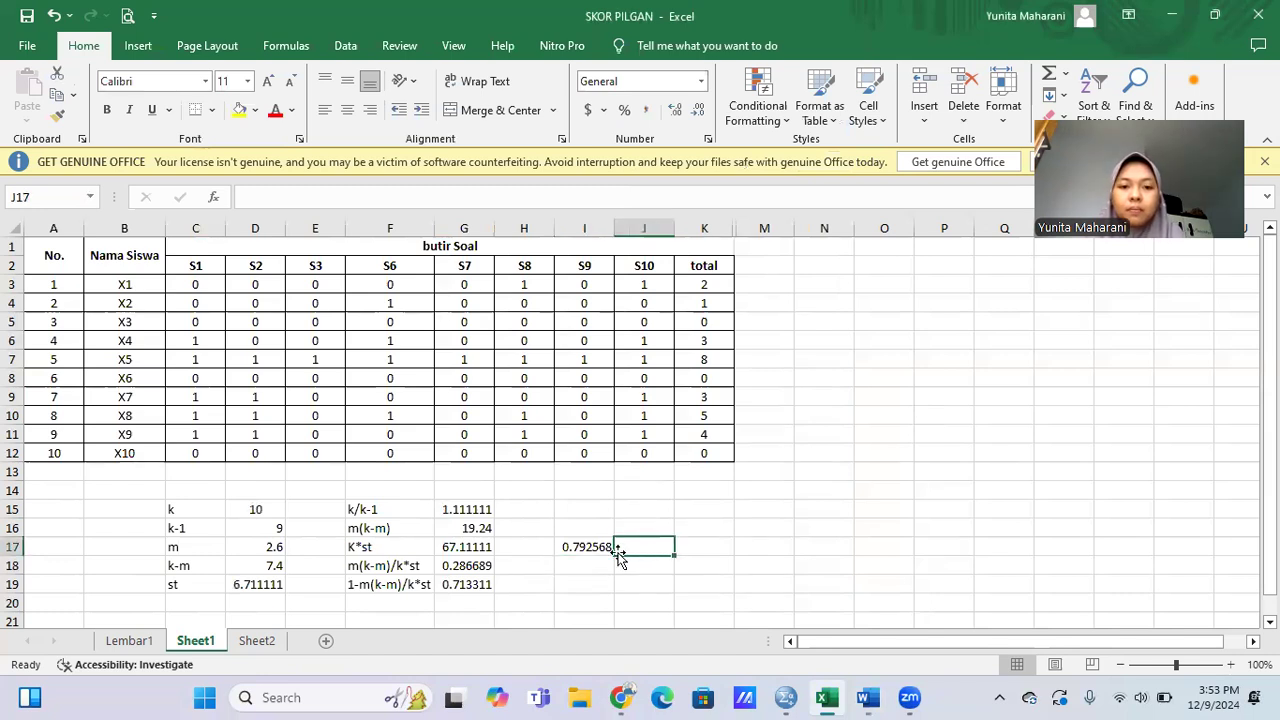
double_click(640, 547)
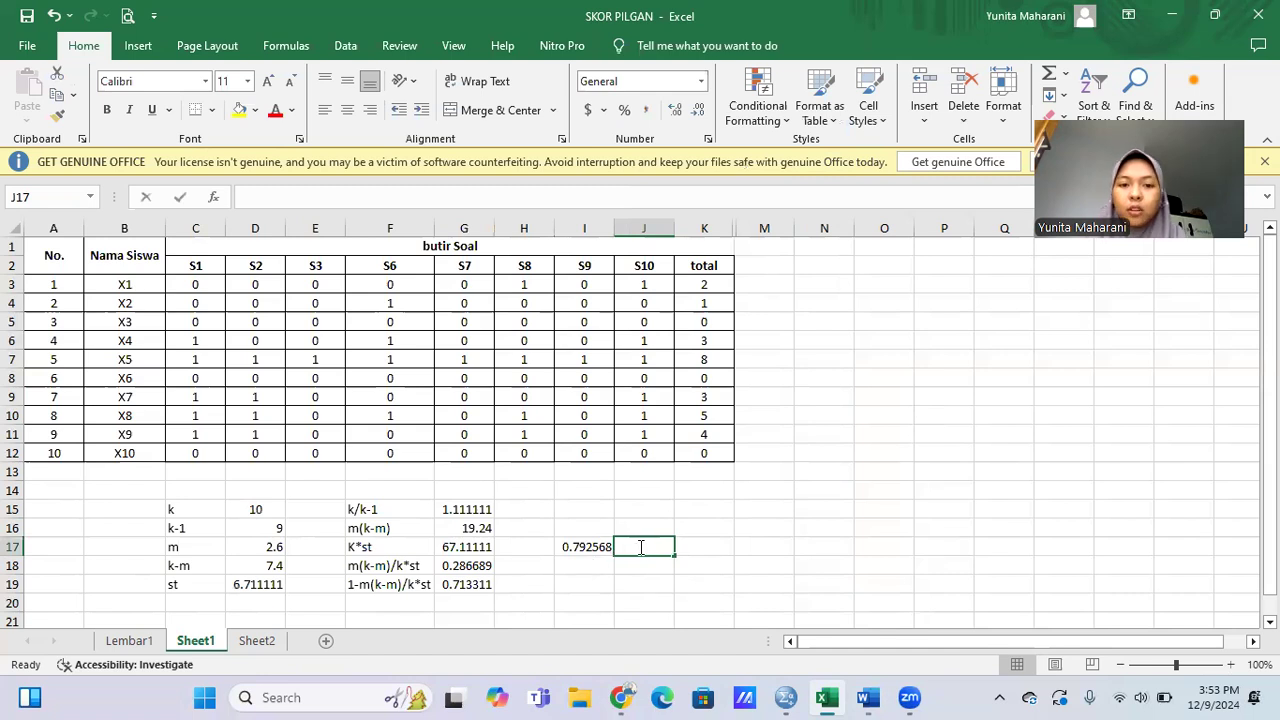
text(= sk)
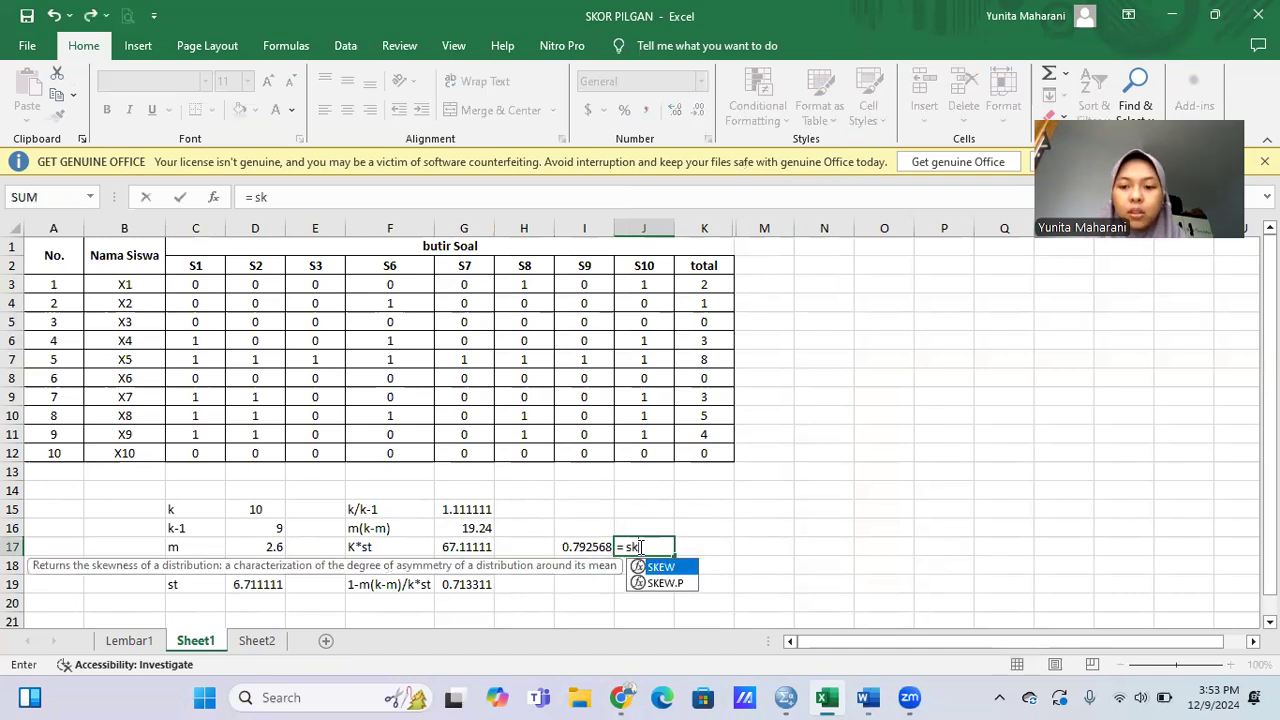
key(BackSpace)
key(BackSpace)
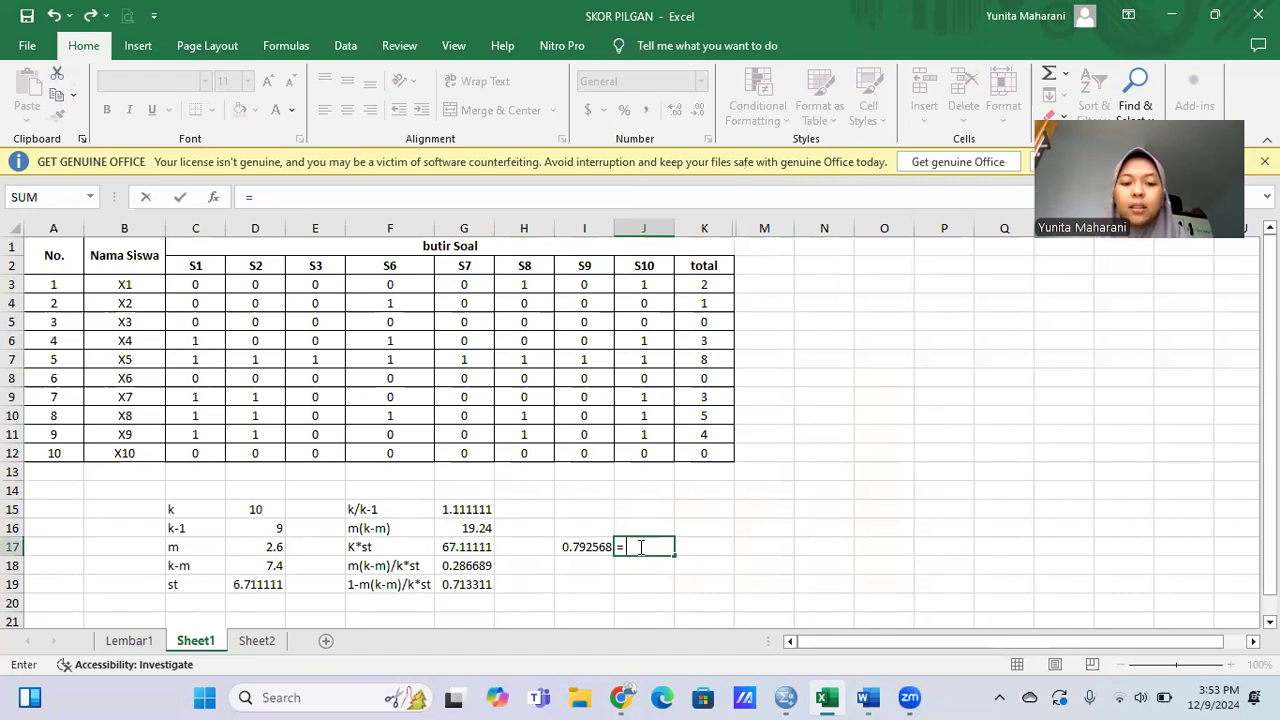
text(tingg)
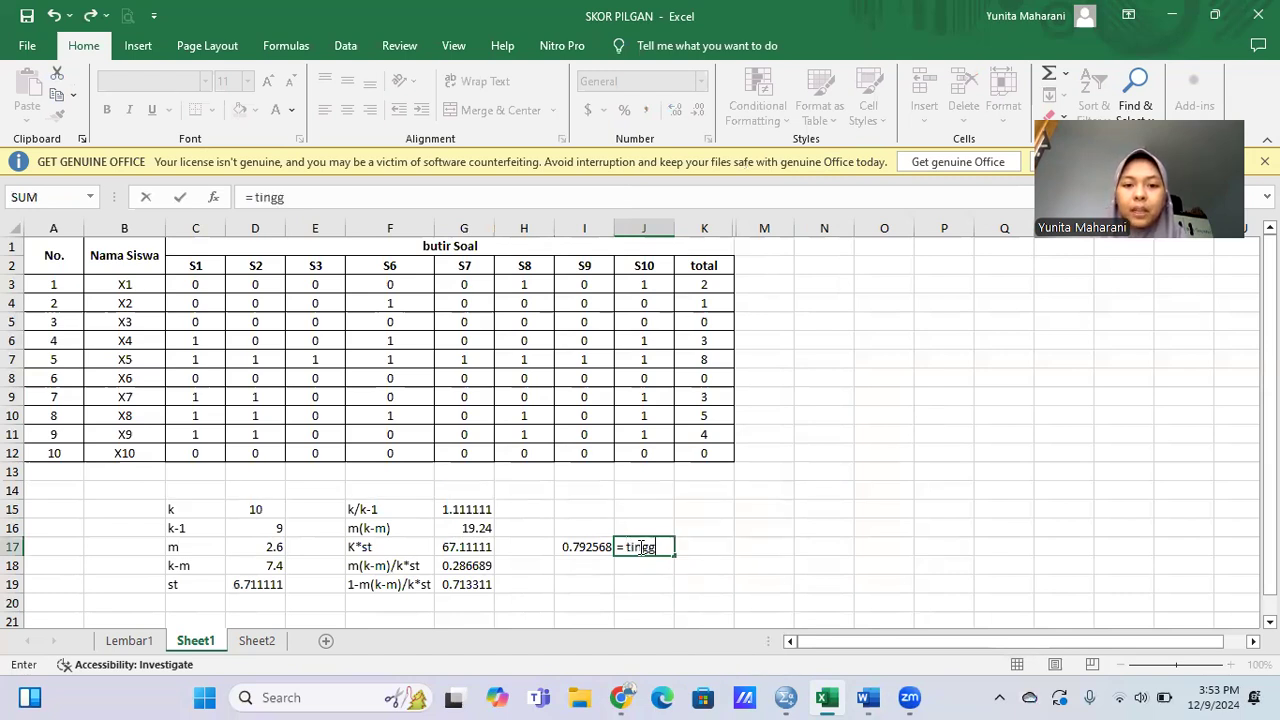
text(i)
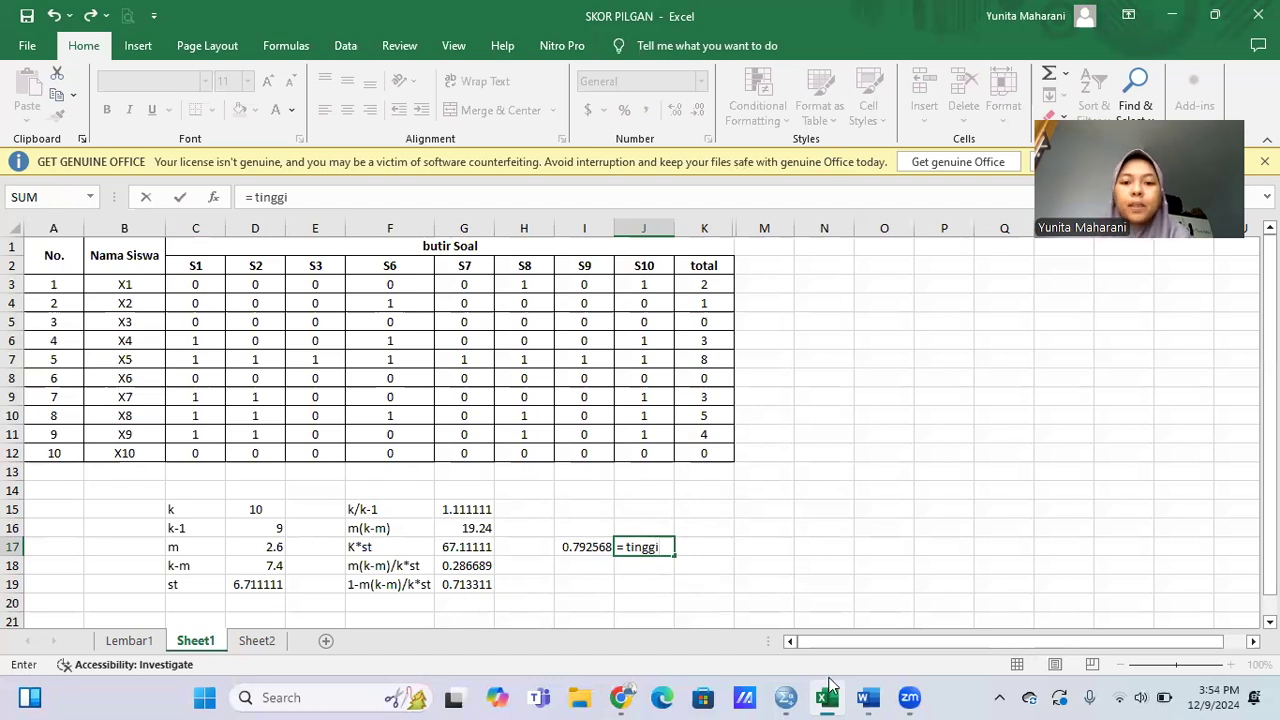
- Read the "Uji Tingkat Kesukaran Soal" section with the TK formula in the Word document and return to Excel
mouse_move(866, 698)
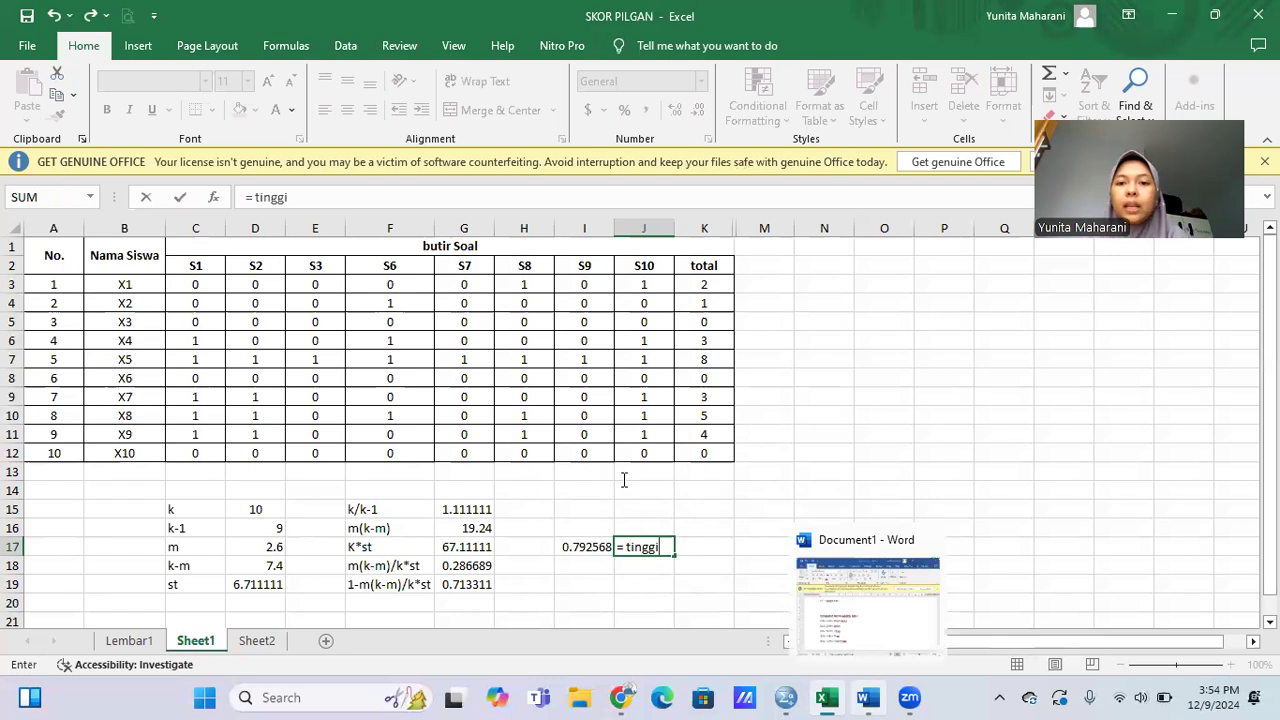
drag(839, 350, 835, 385)
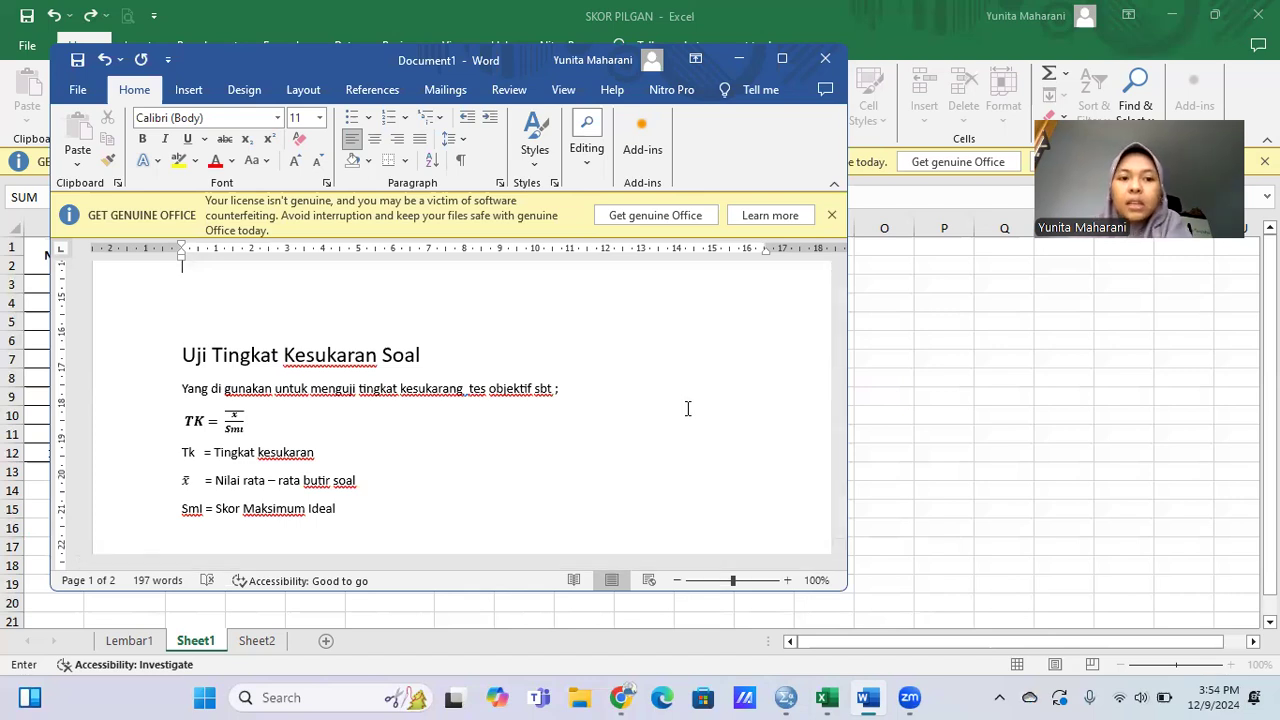
click(879, 408)
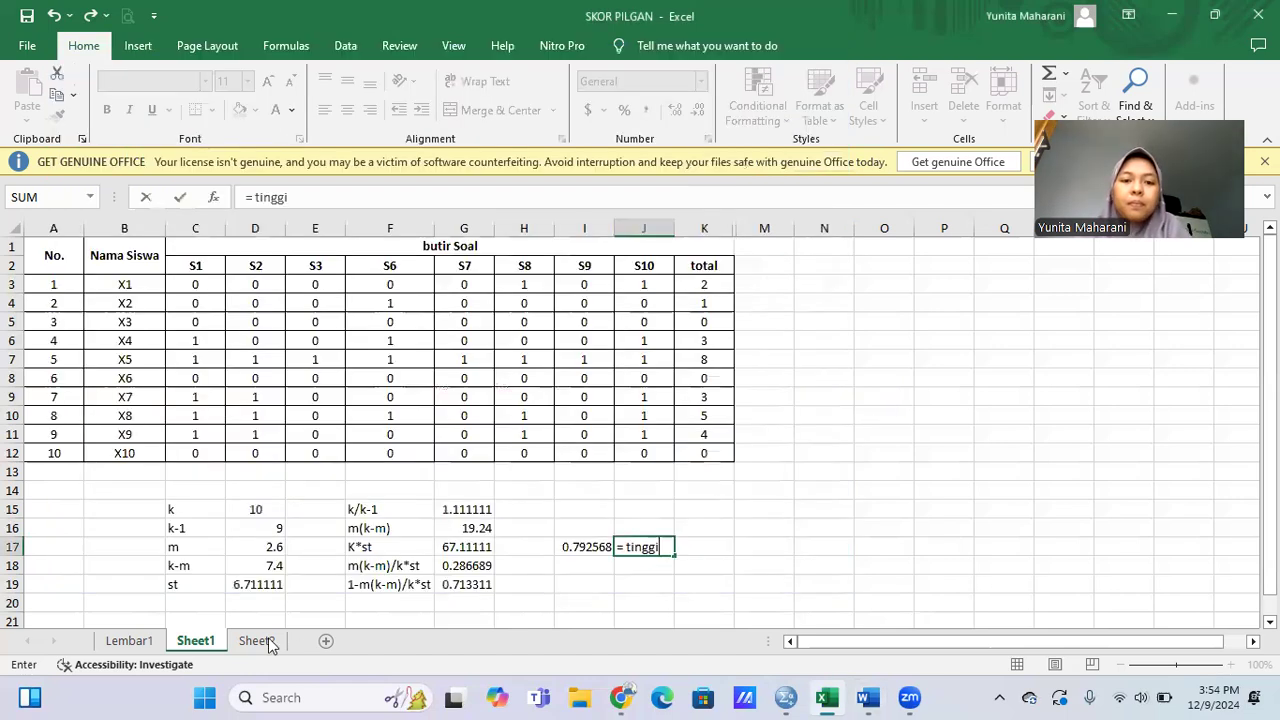
- On Sheet2, calculate the average score of item S1 in cell C13 with the formula =AVERAGE(C3:C12)
click(268, 640)
click(268, 640)
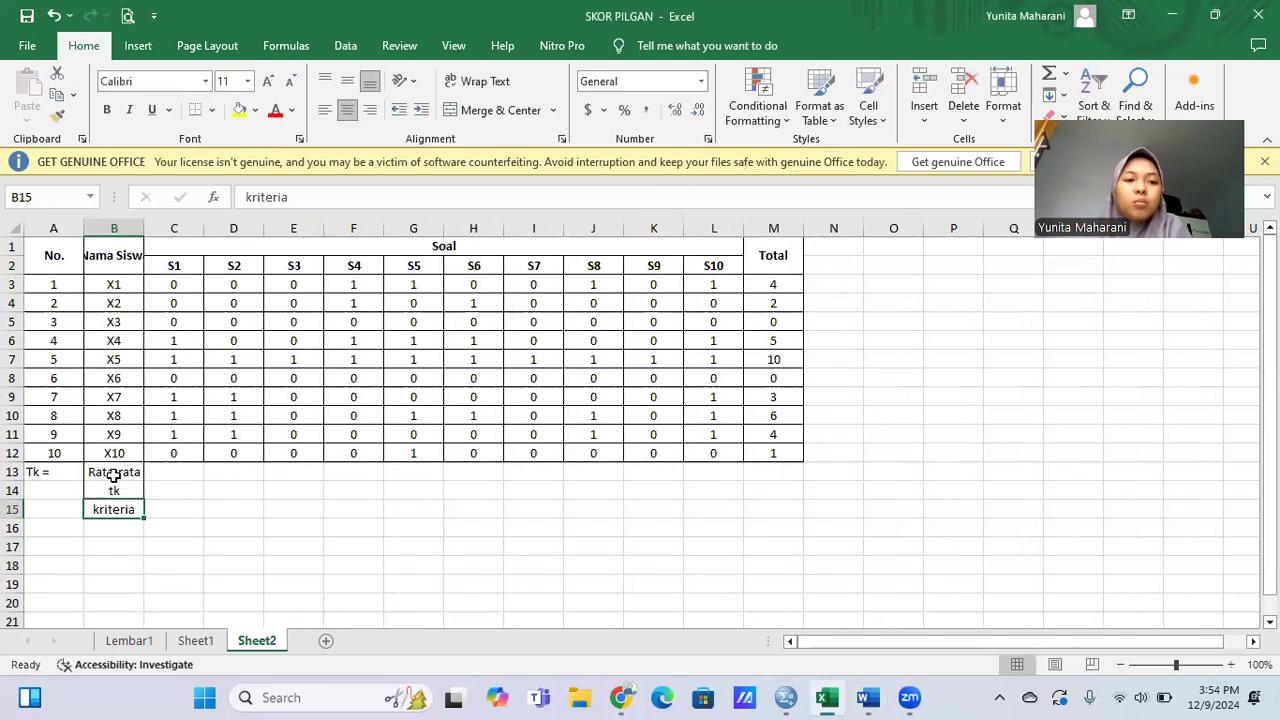
click(188, 472)
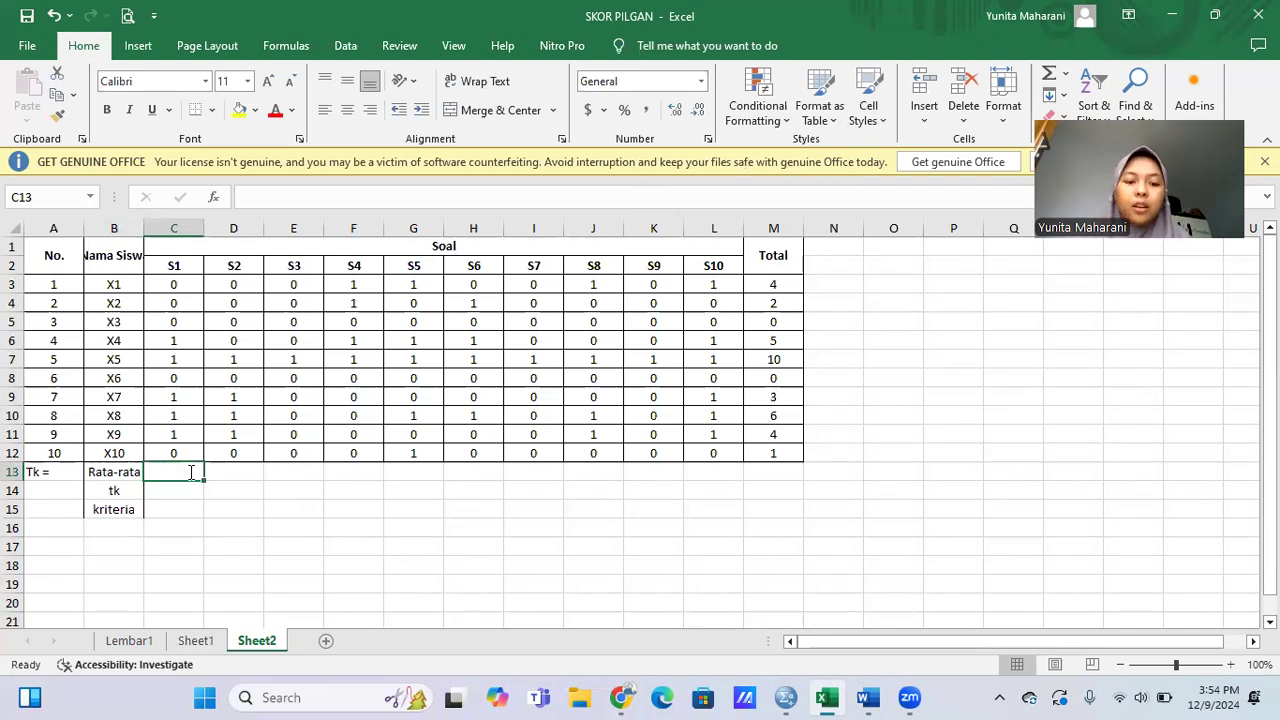
text(=a)
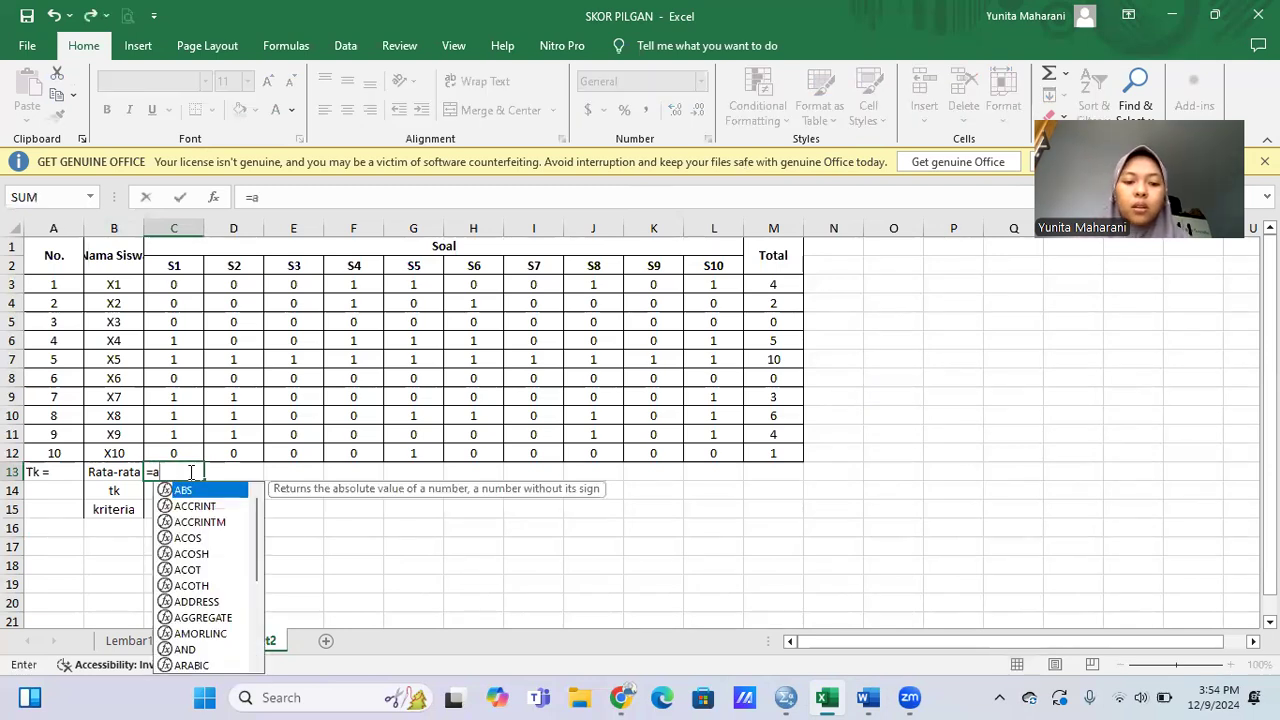
text(ver)
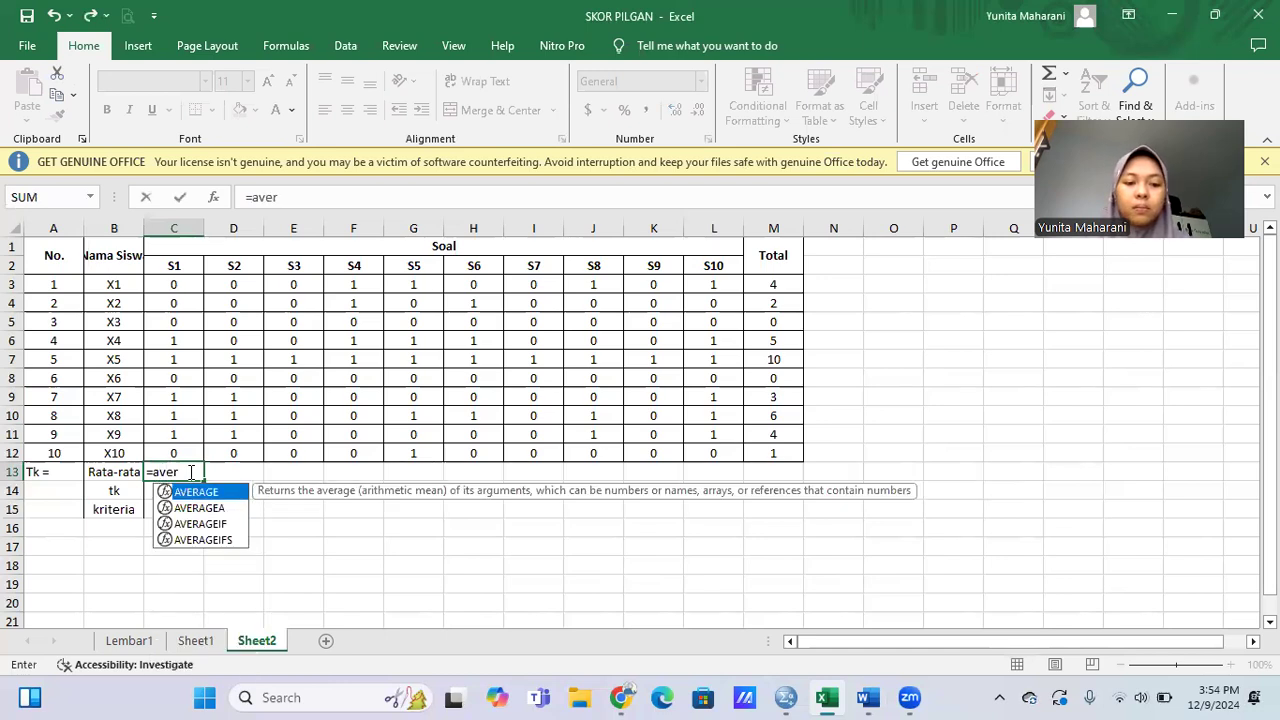
text(ega)
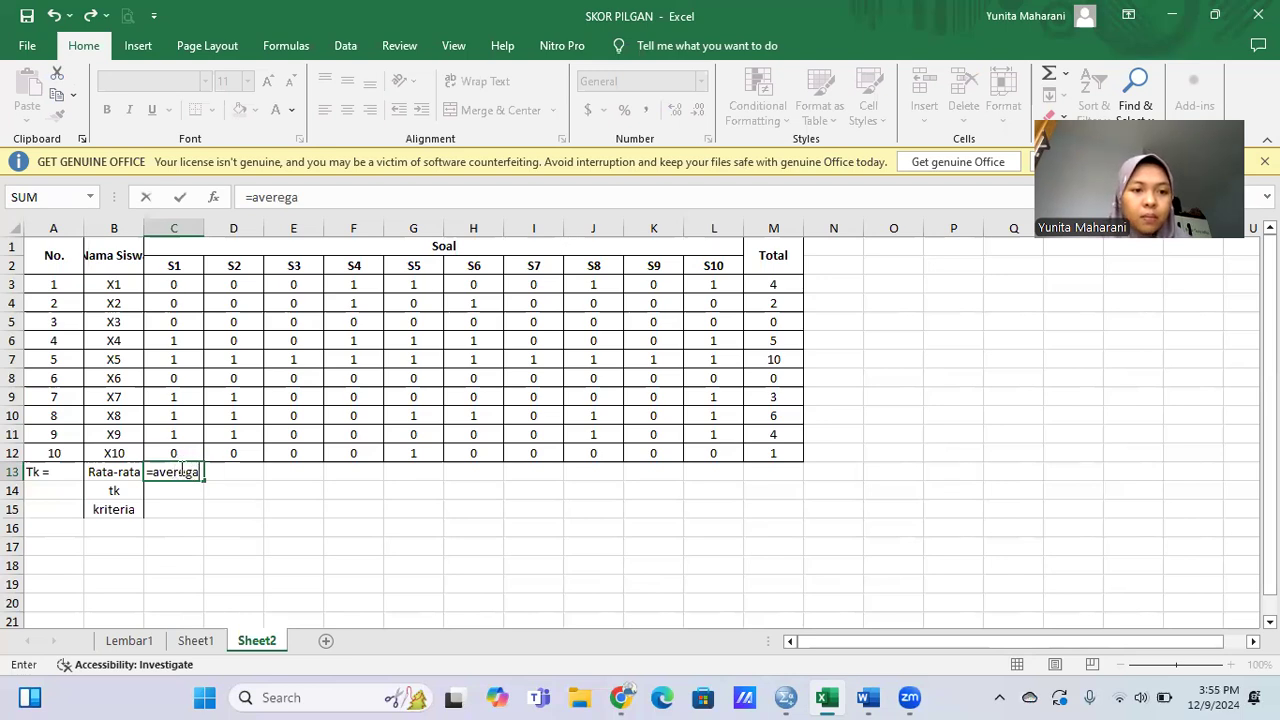
click(186, 473)
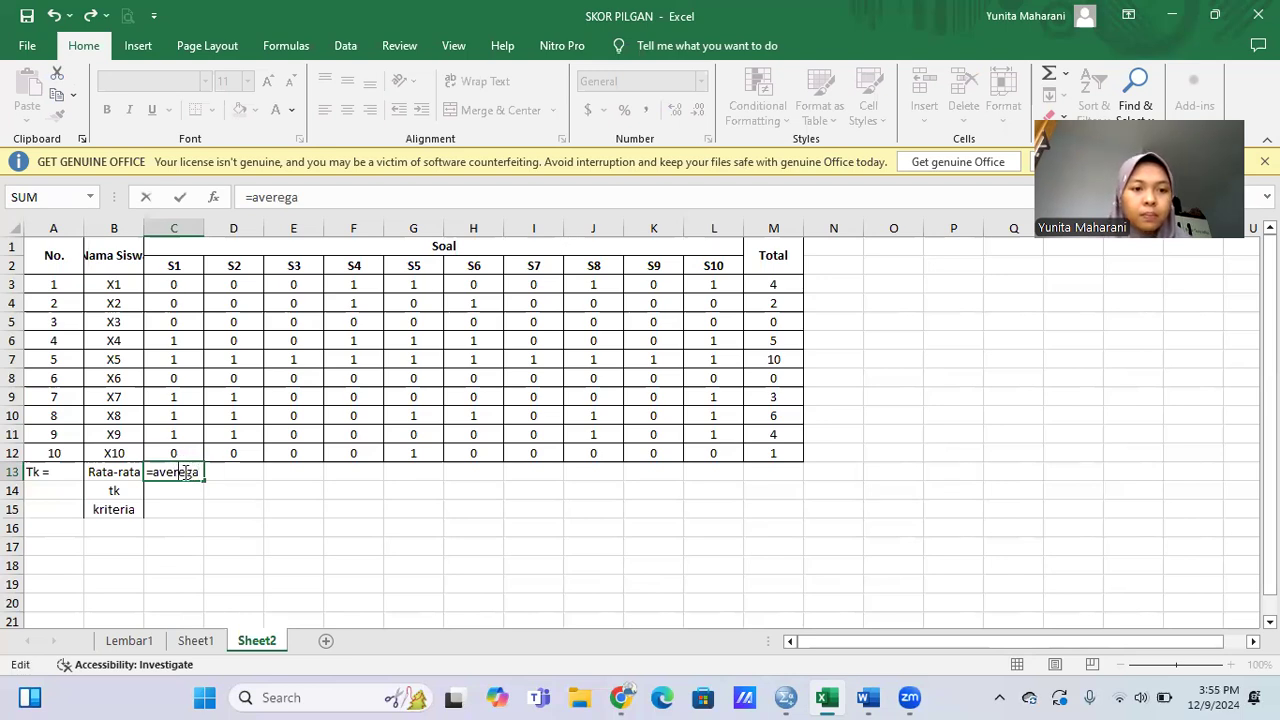
key(BackSpace)
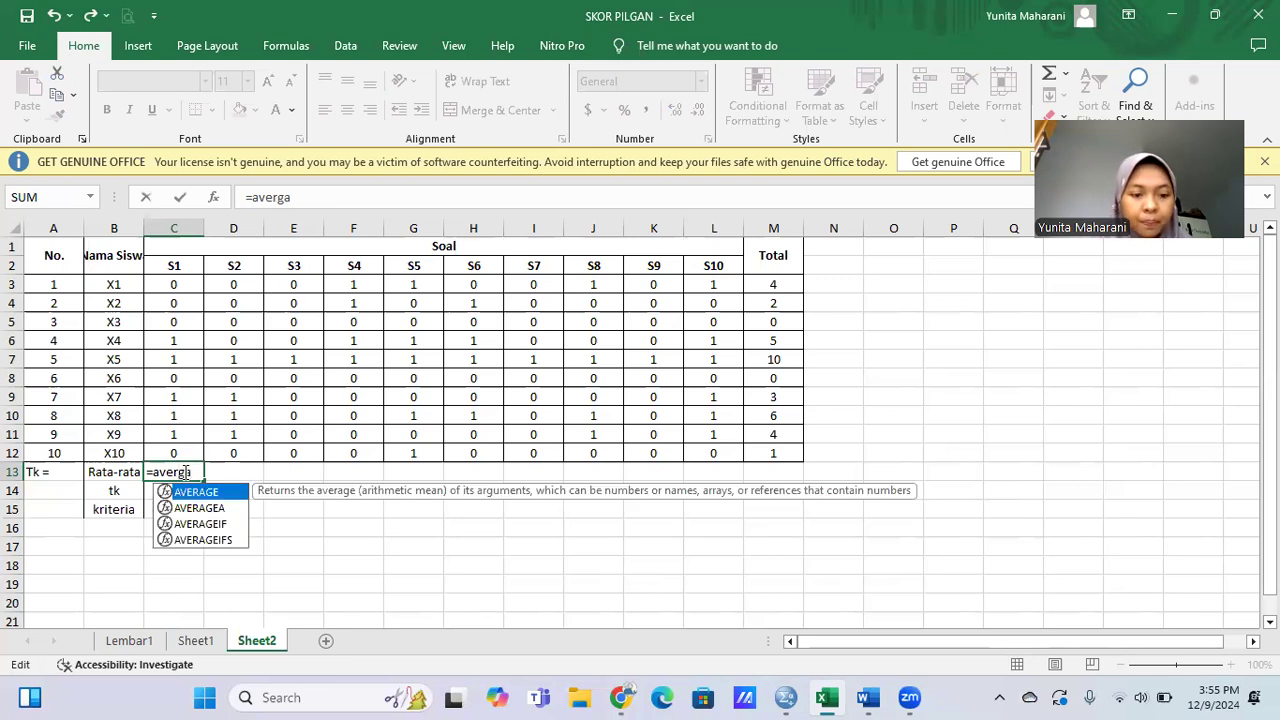
text(a)
key(BackSpace)
text(e)
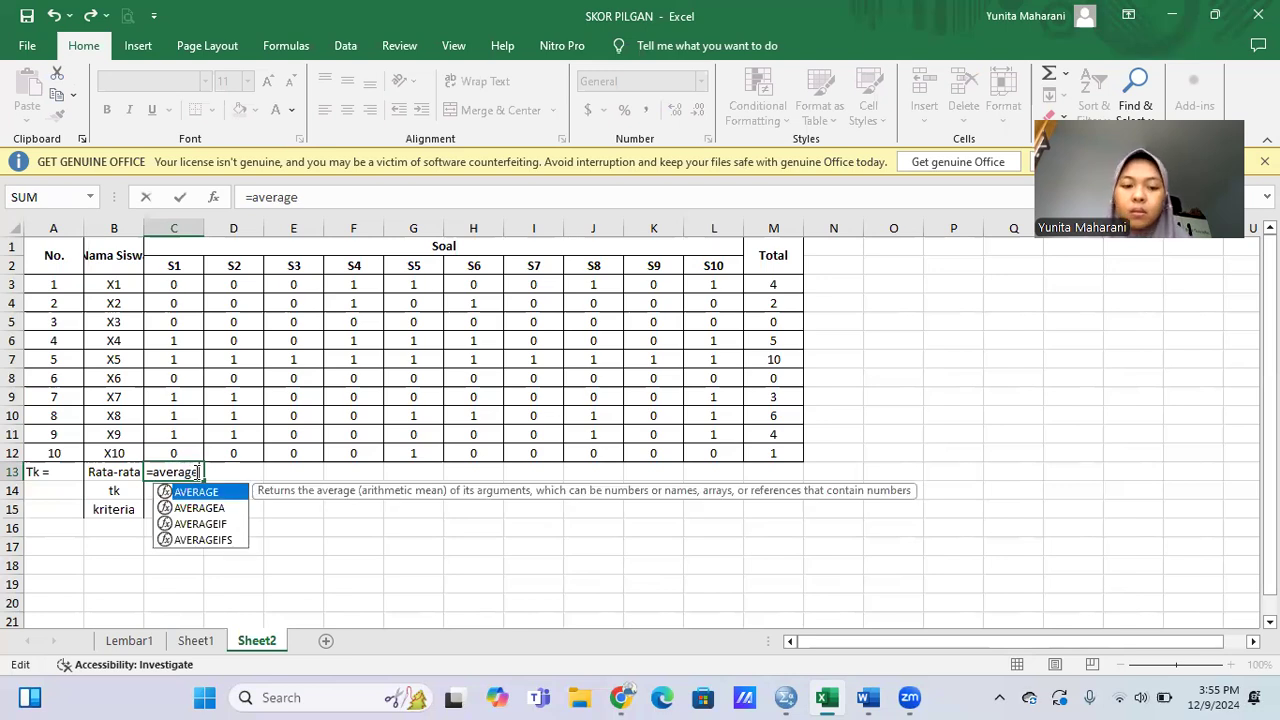
text(()
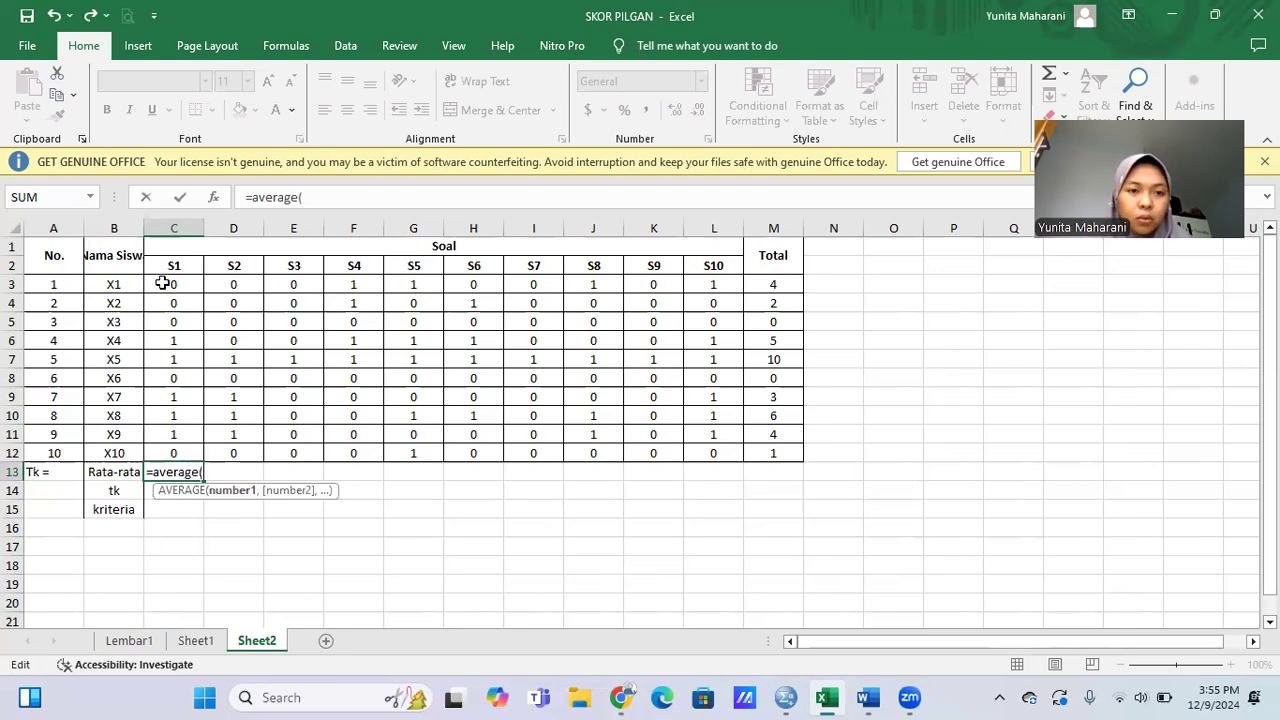
click(162, 283)
drag(167, 352, 170, 453)
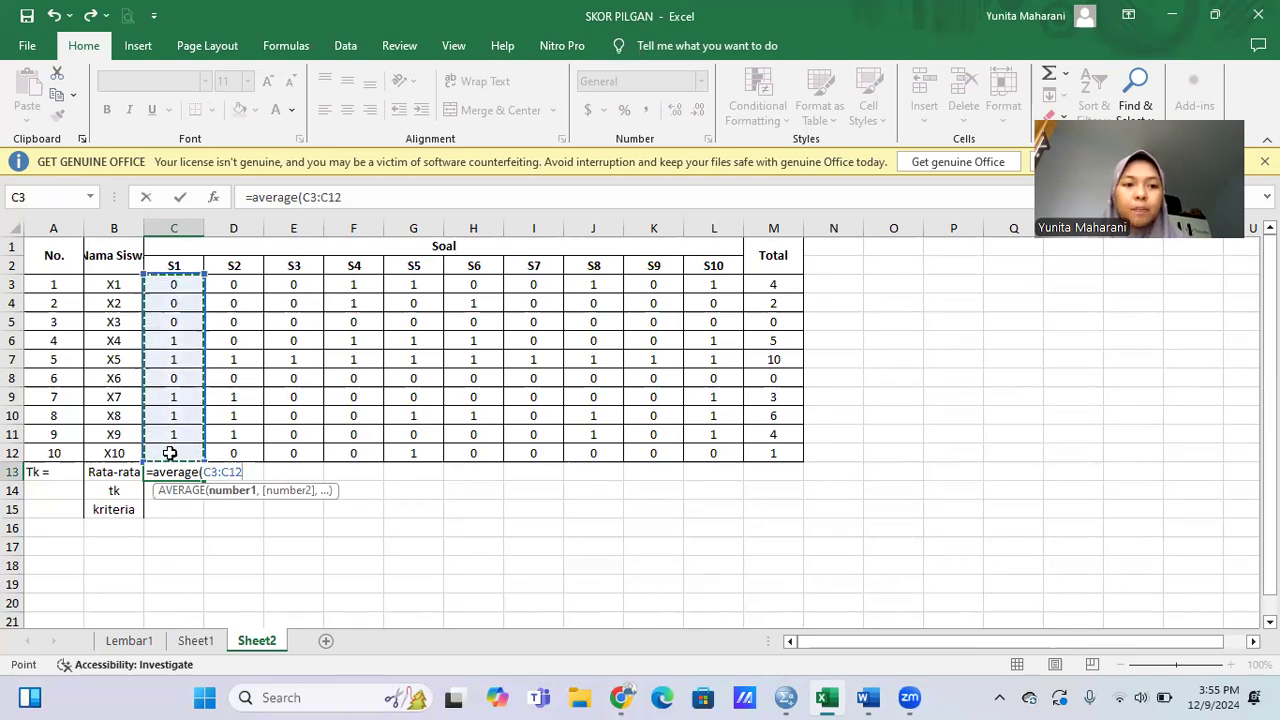
text())
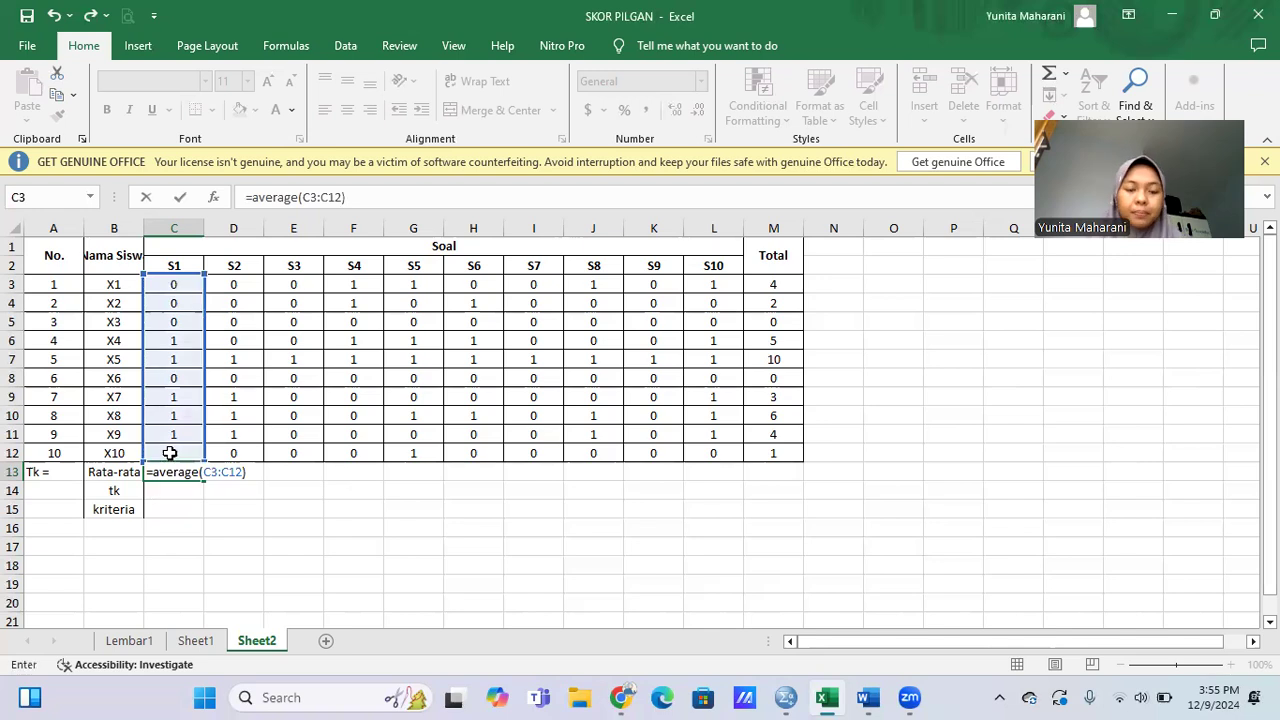
key(Return)
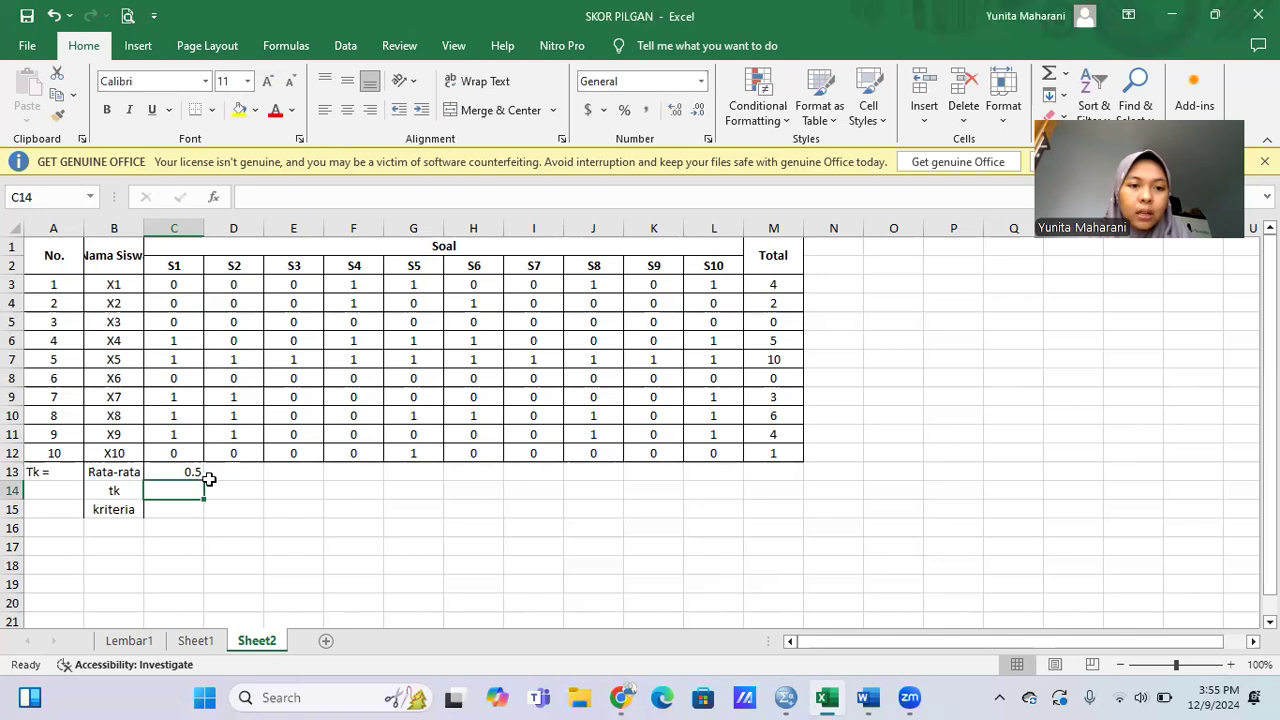
- Fill the average formula from C13 across to L13 for items S2 to S10
click(200, 476)
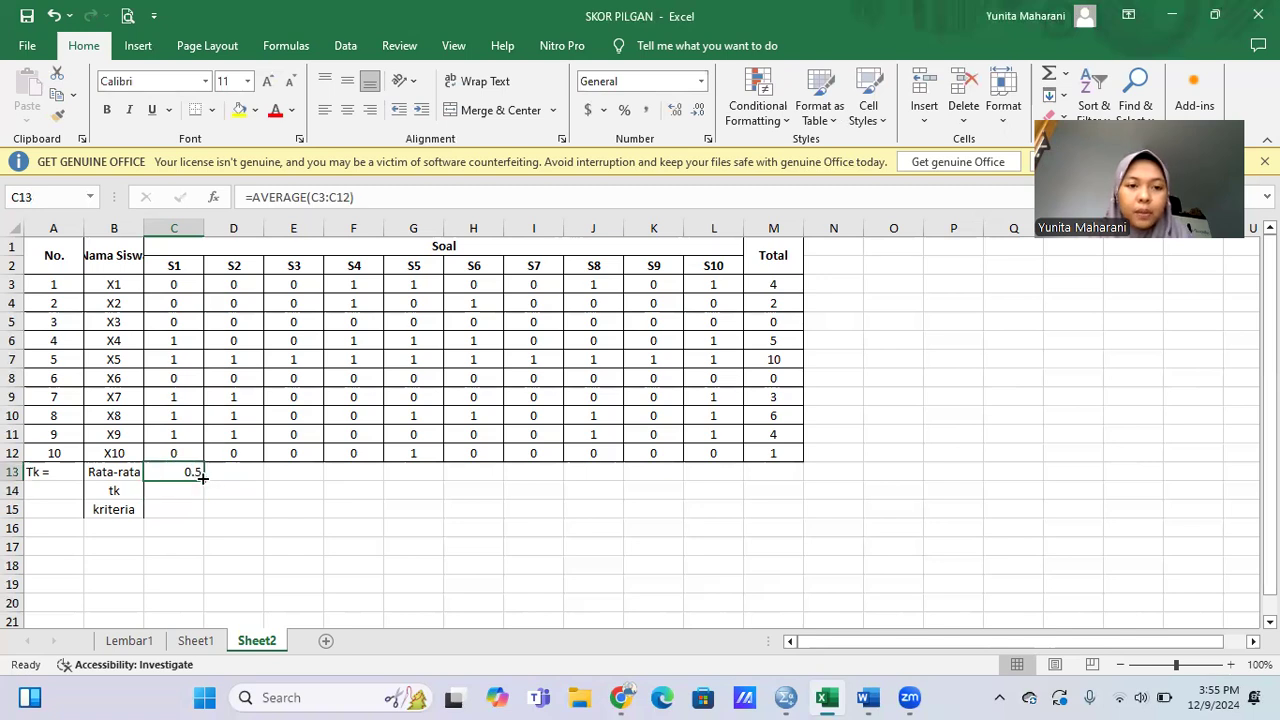
drag(202, 478, 708, 454)
drag(731, 454, 731, 454)
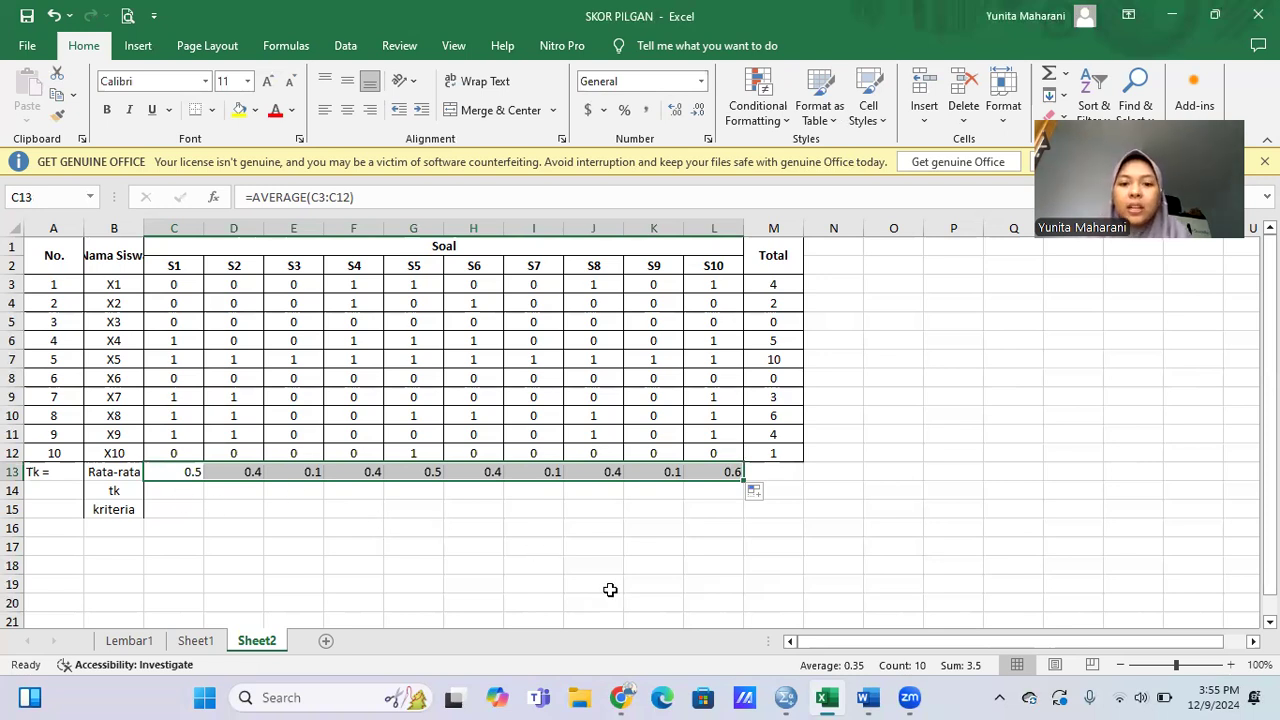
- Check the TK formula in the Word document and close the document without saving
click(868, 695)
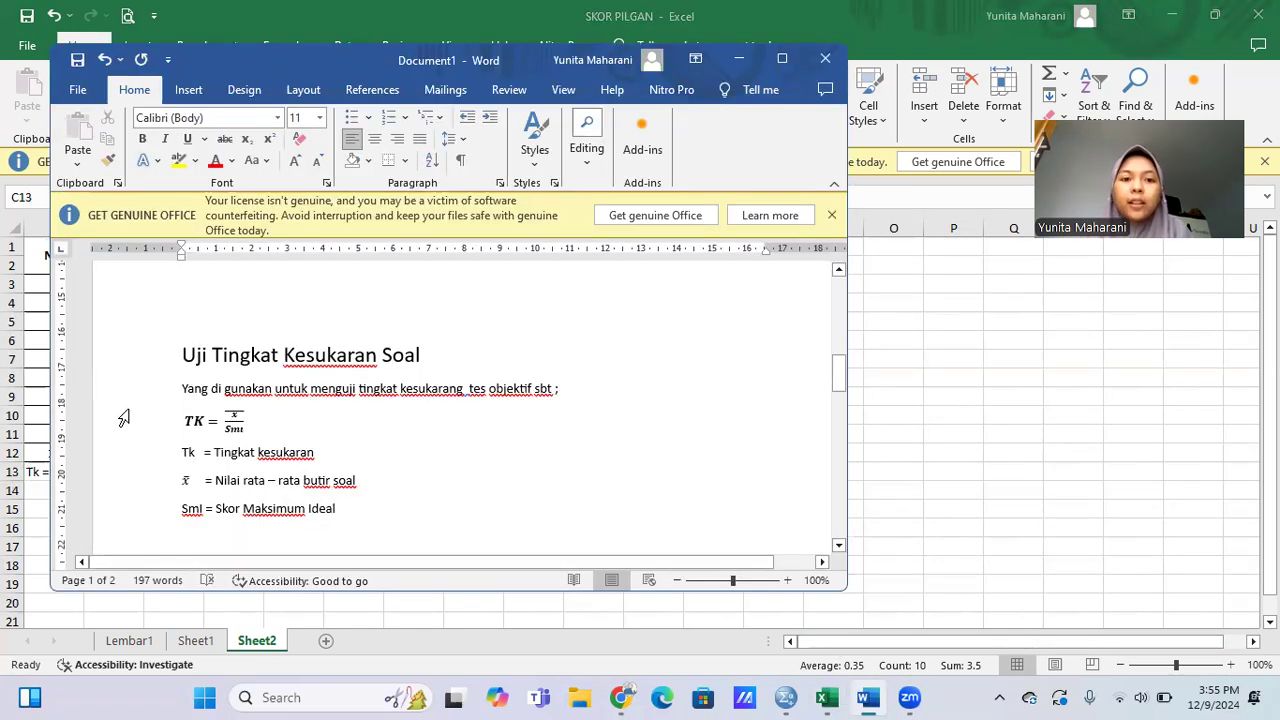
click(241, 411)
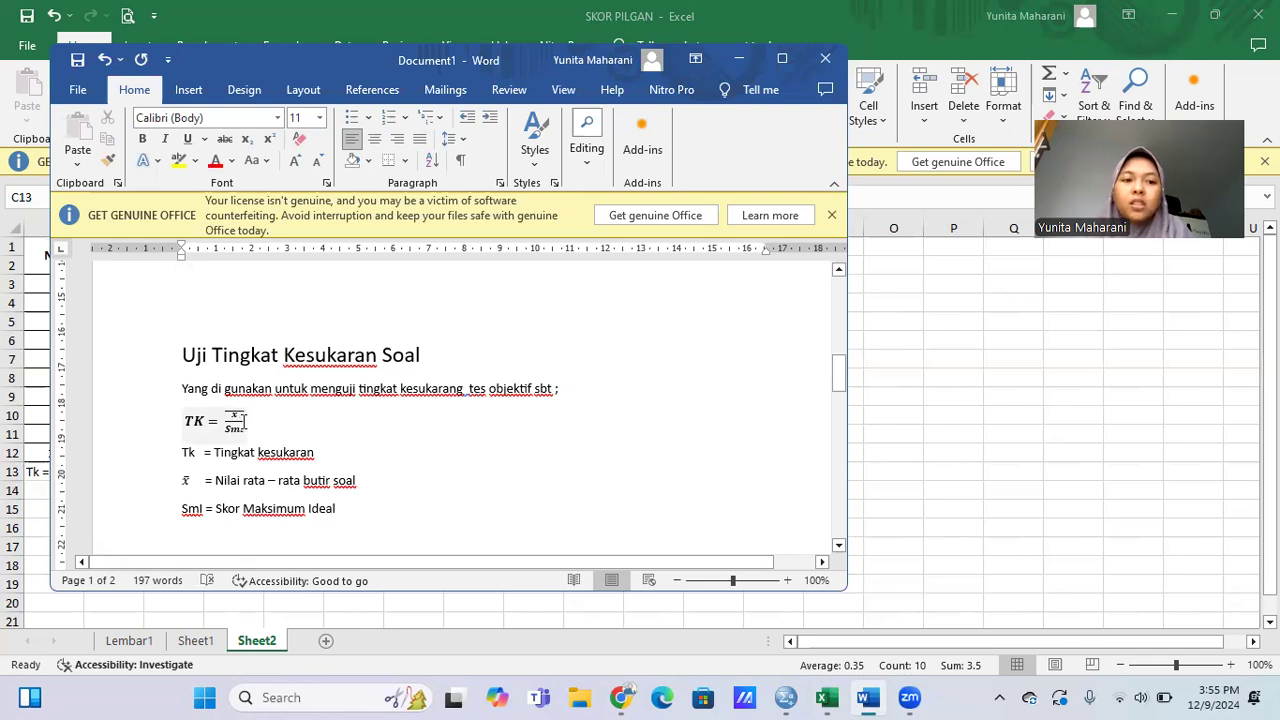
click(825, 59)
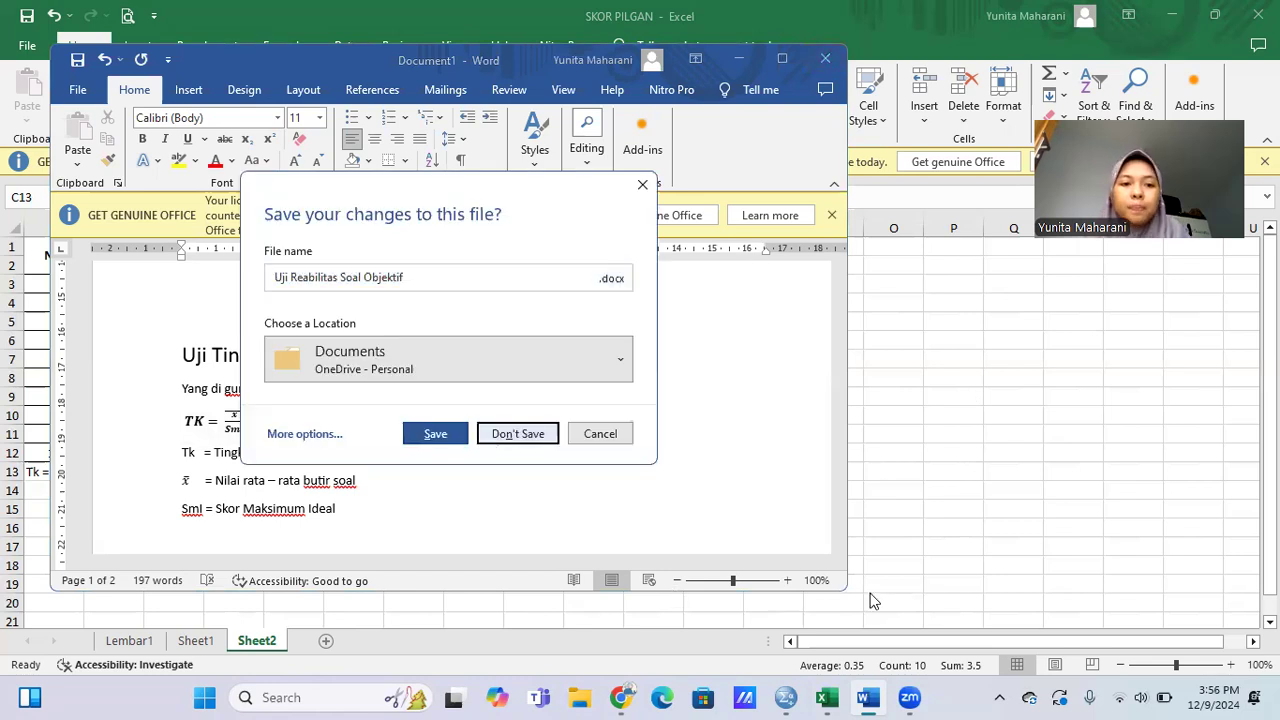
key(Return)
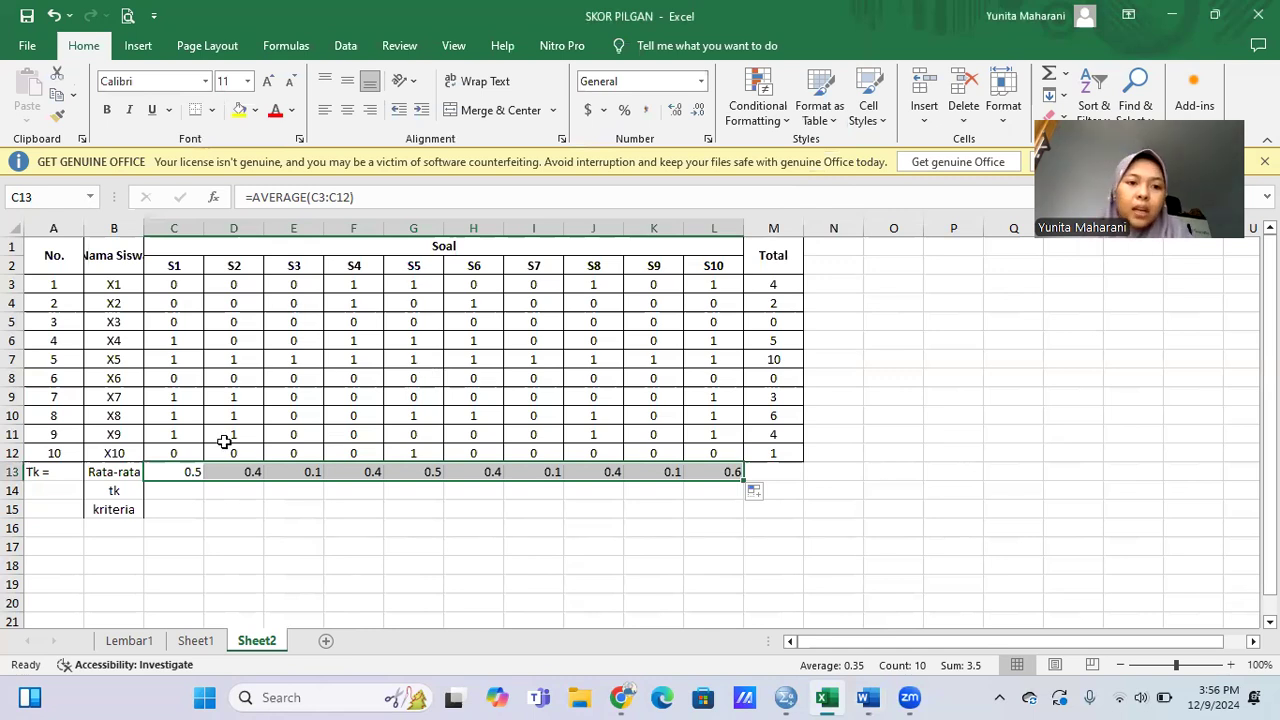
- Calculate the difficulty level of item S1 in cell C14 with =C13/1 and fill the formula across to L14
click(160, 484)
text(=)
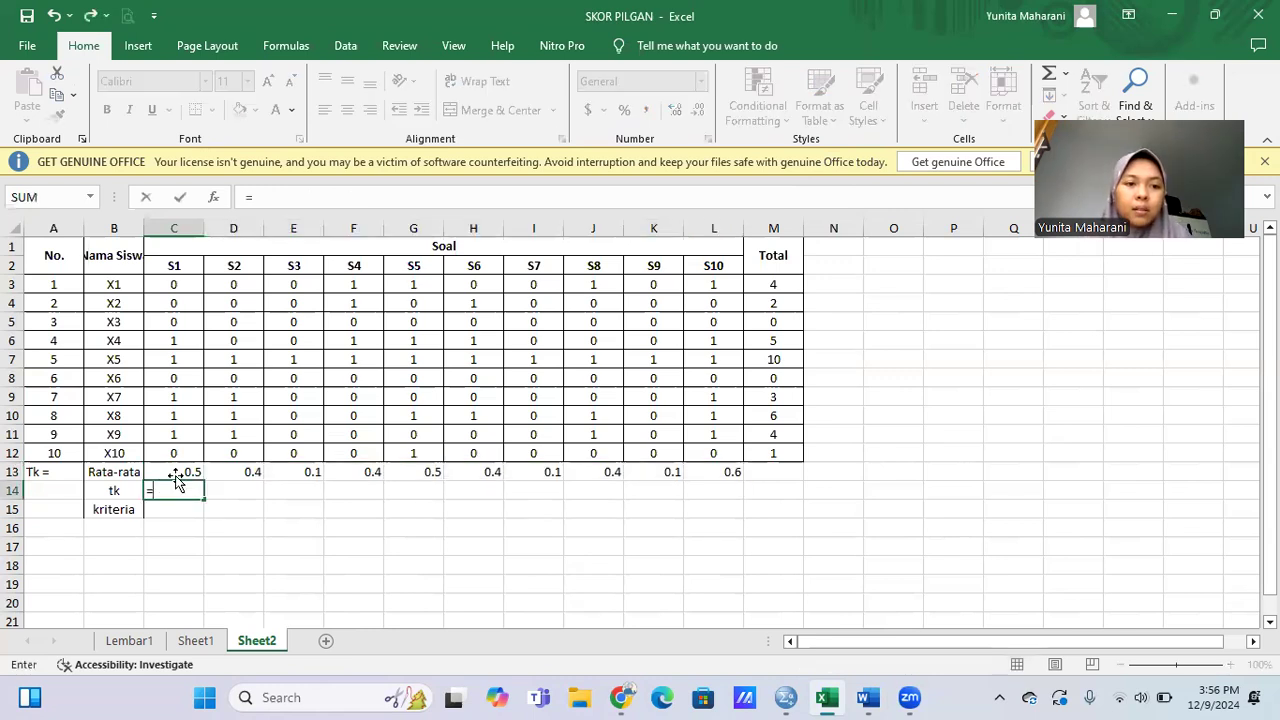
click(173, 471)
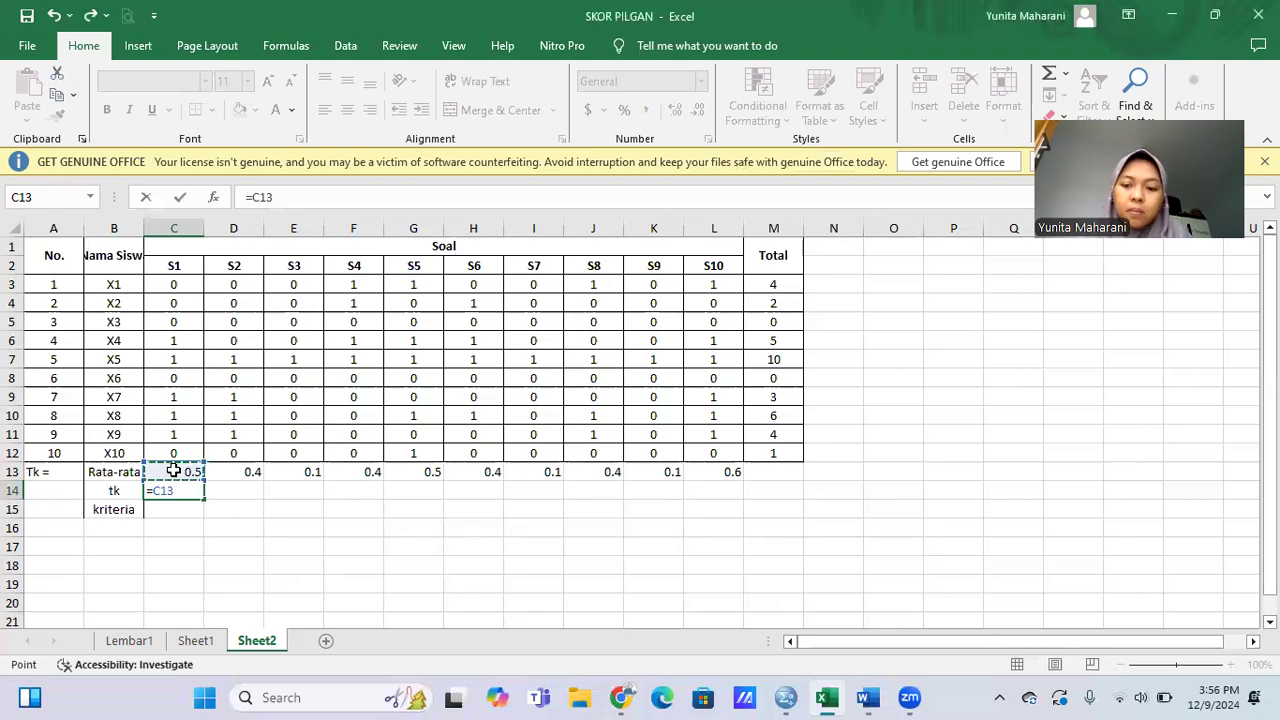
text(/1)
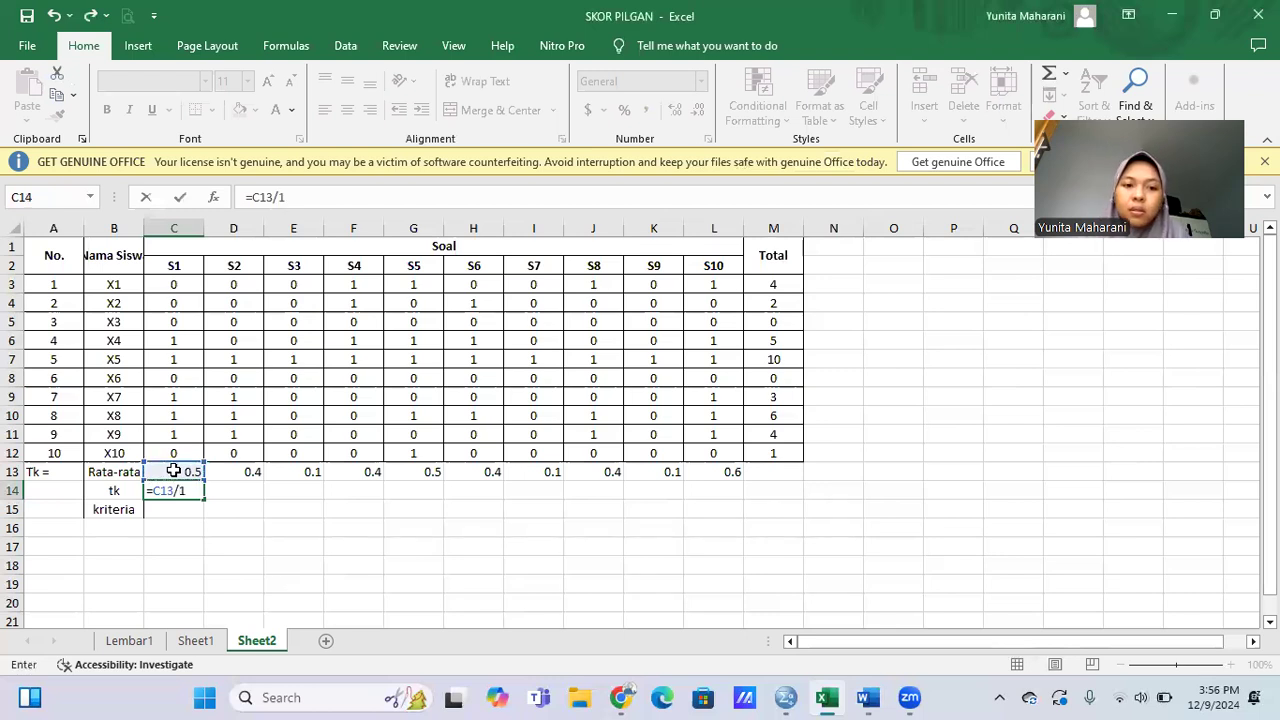
key(Return)
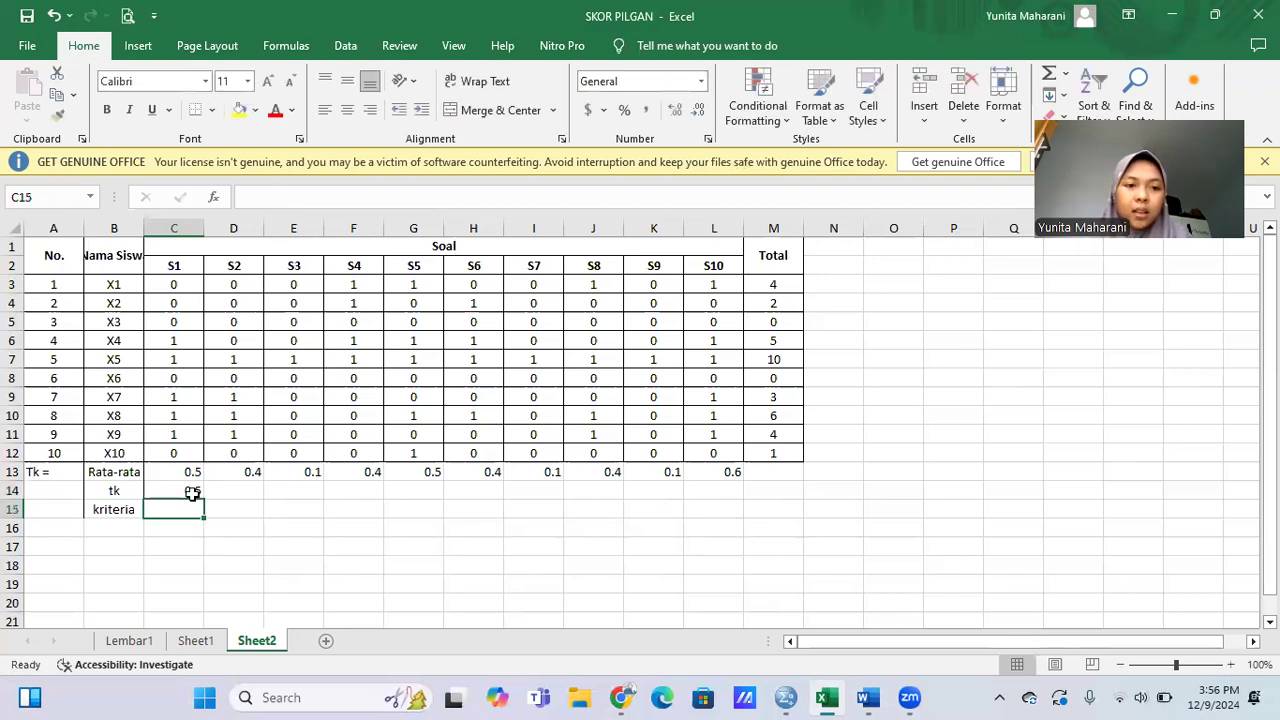
click(200, 493)
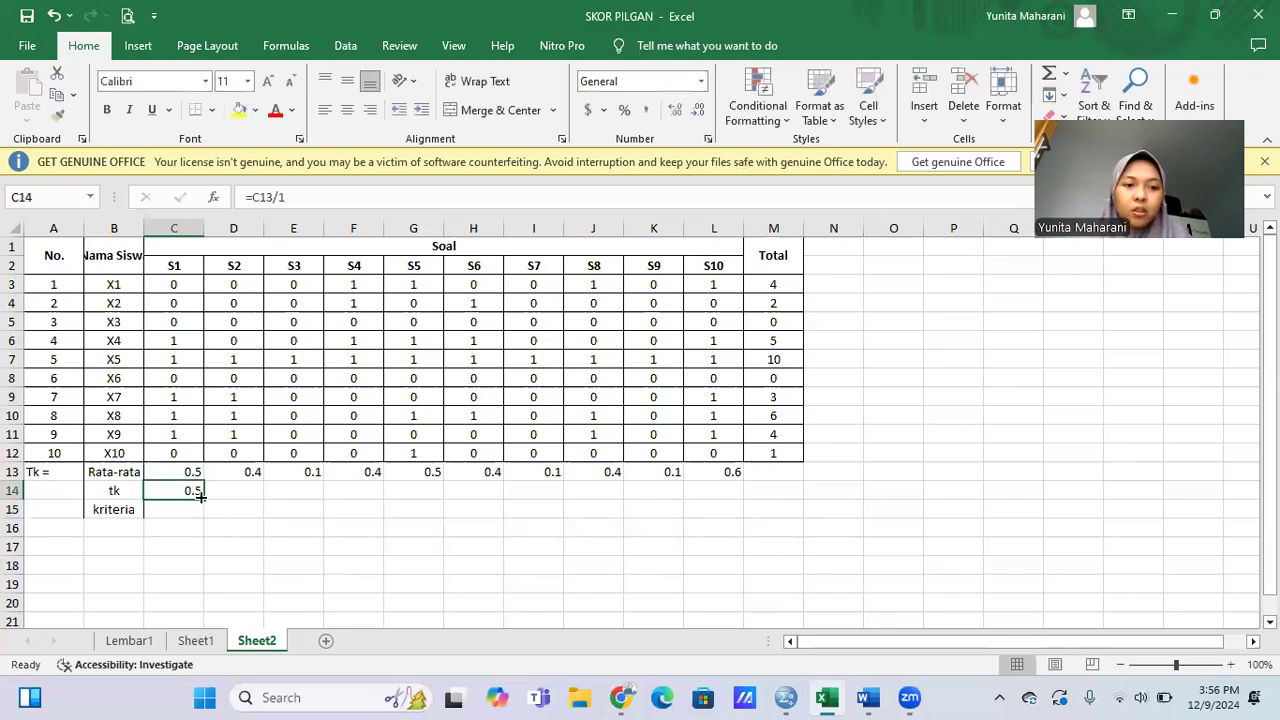
drag(204, 499, 725, 491)
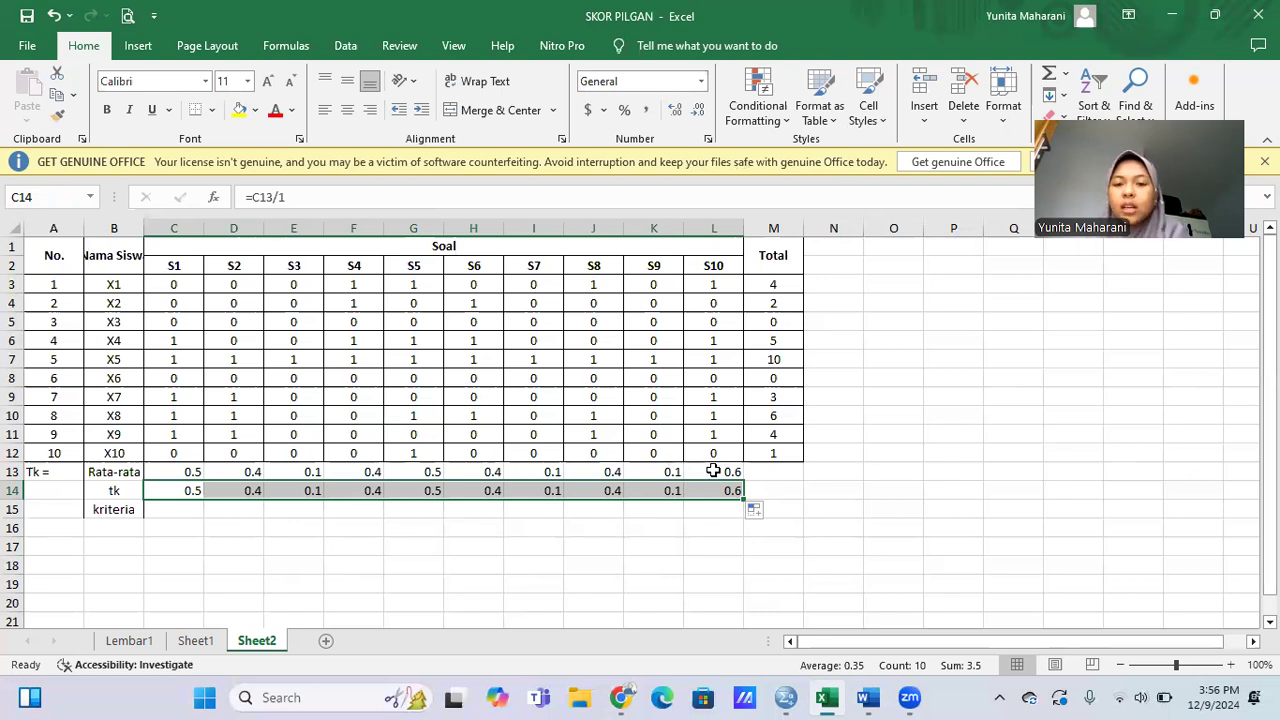
- Read the difficulty-level interpretation ranges below the TK formula in the Word document and return to Excel
mouse_move(868, 699)
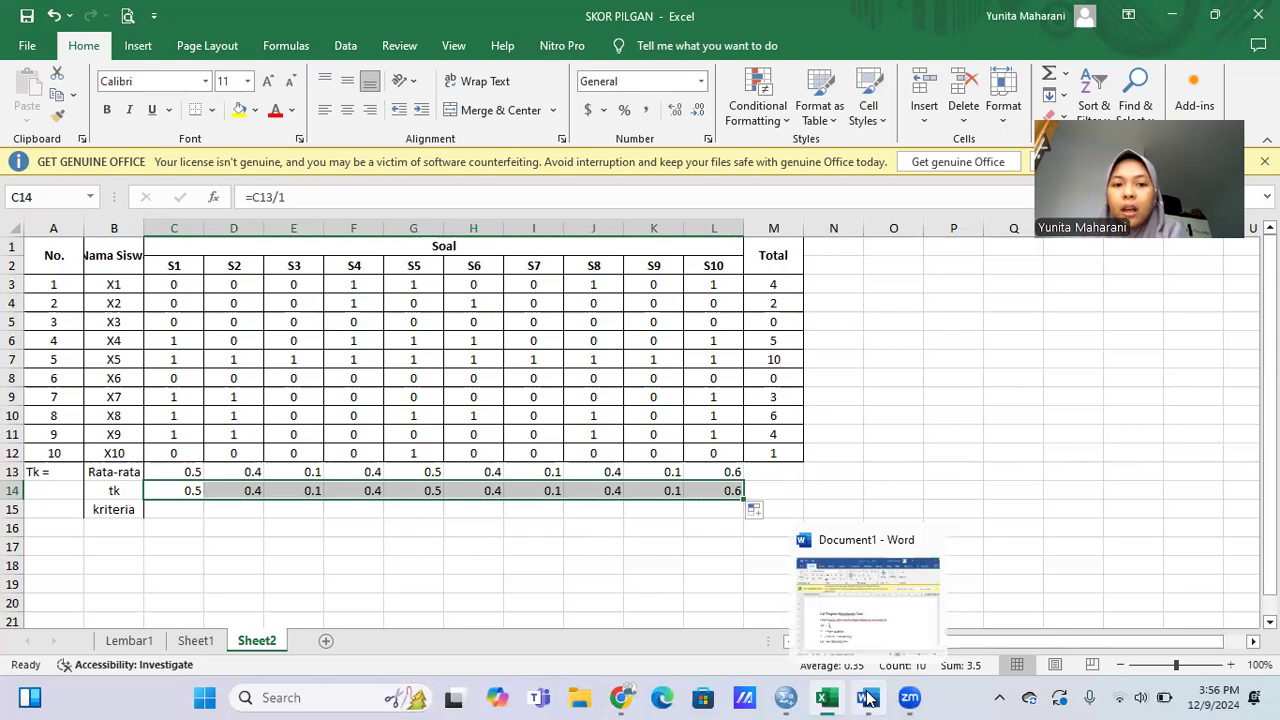
click(868, 699)
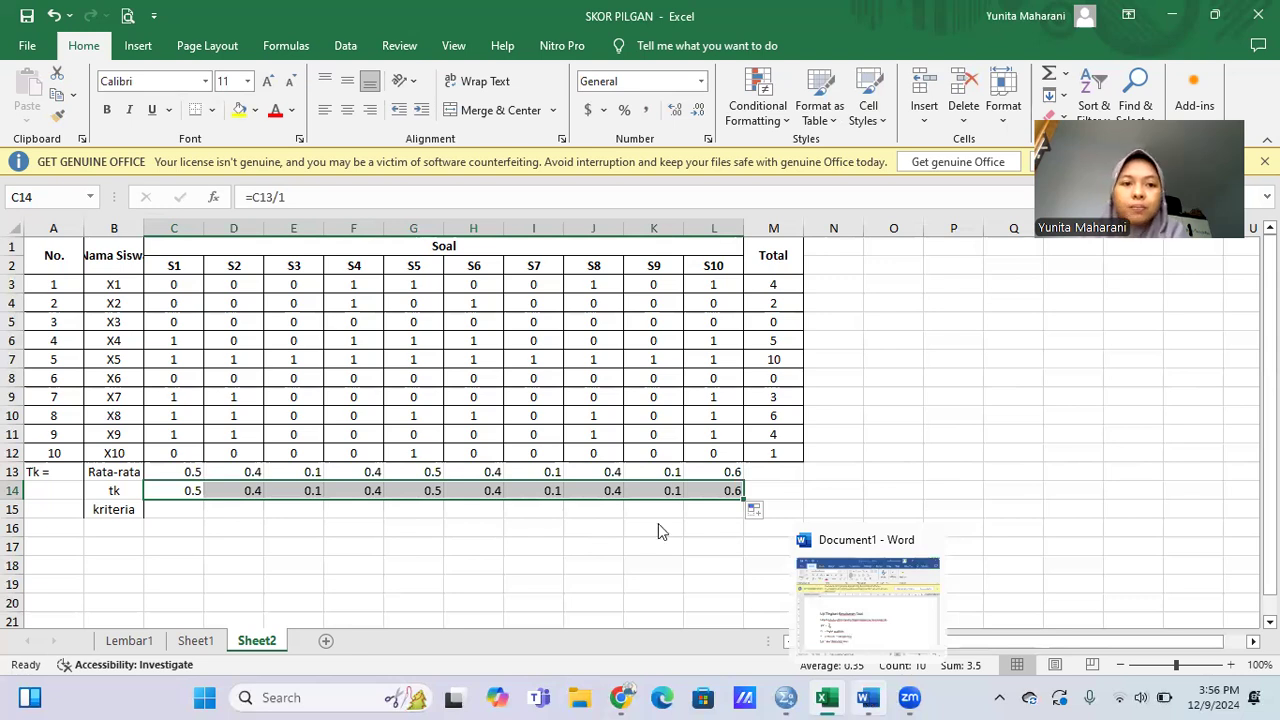
click(600, 435)
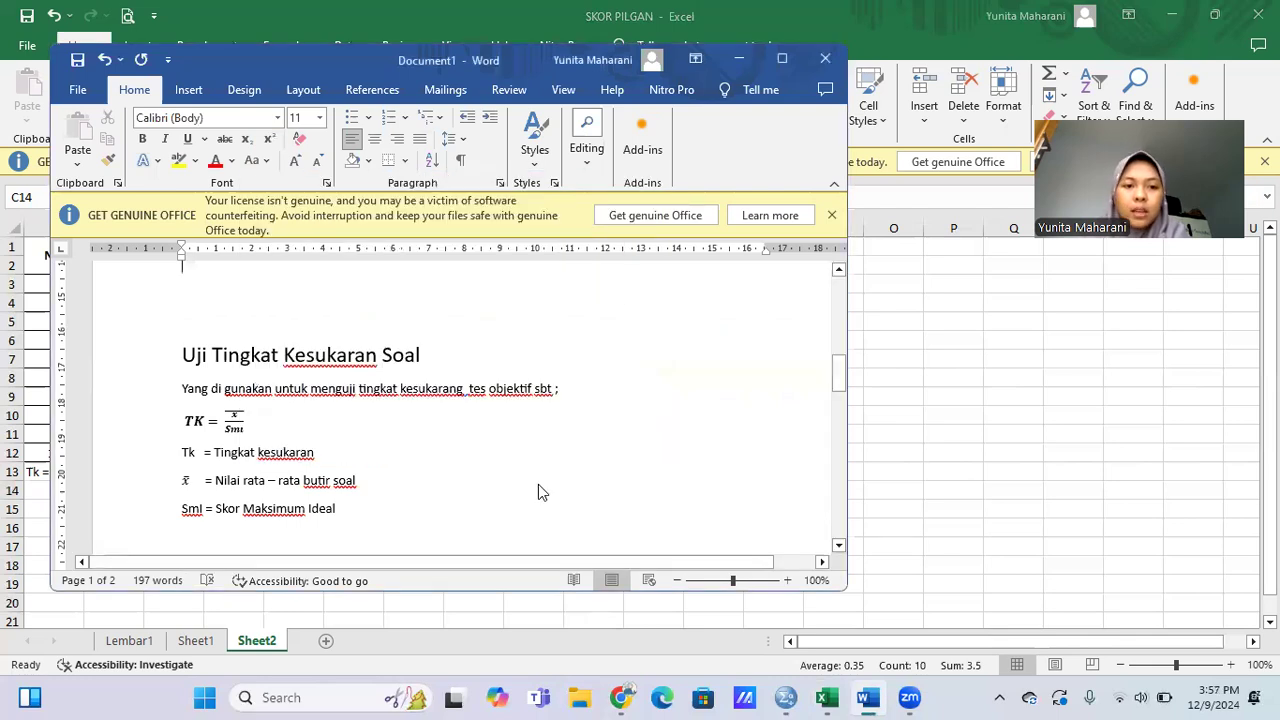
click(539, 485)
key(Down)
key(Down)
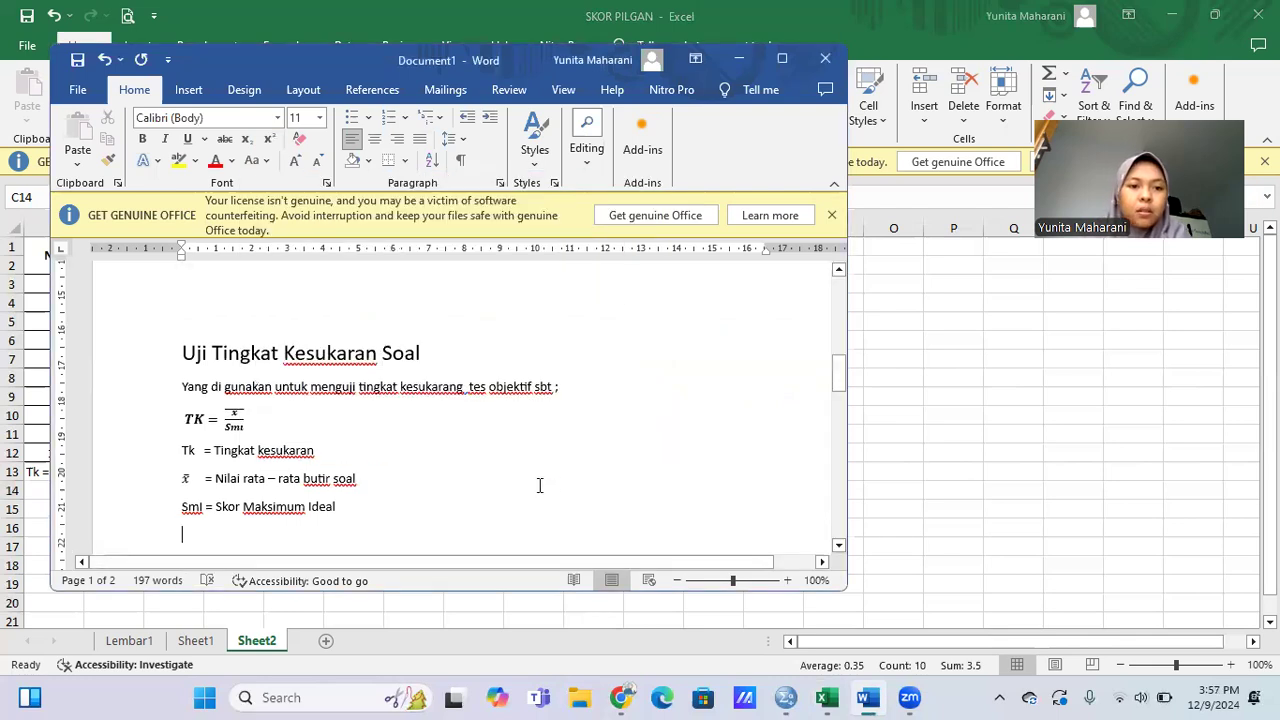
key(Down)
key(Down)
key(Down)
key(Down)
key(Down)
key(Down)
key(Down)
key(Down)
key(Down)
key(Down)
key(Down)
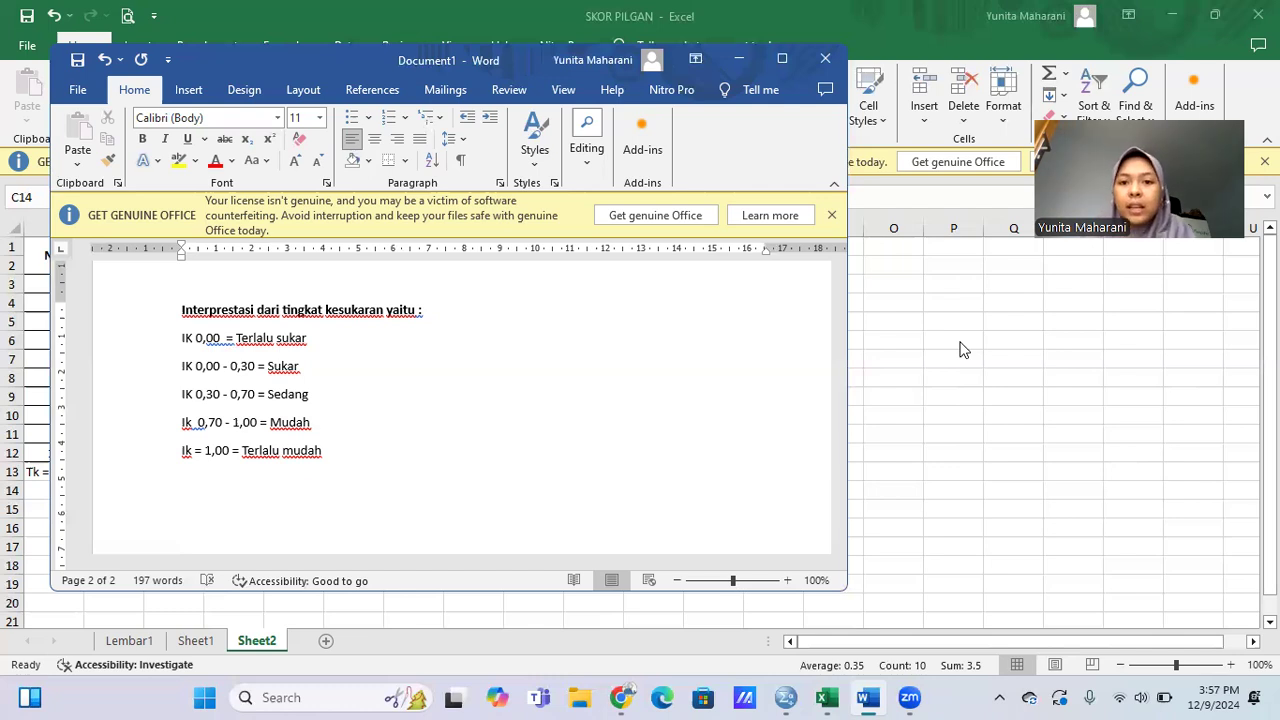
key(alt+Tab)
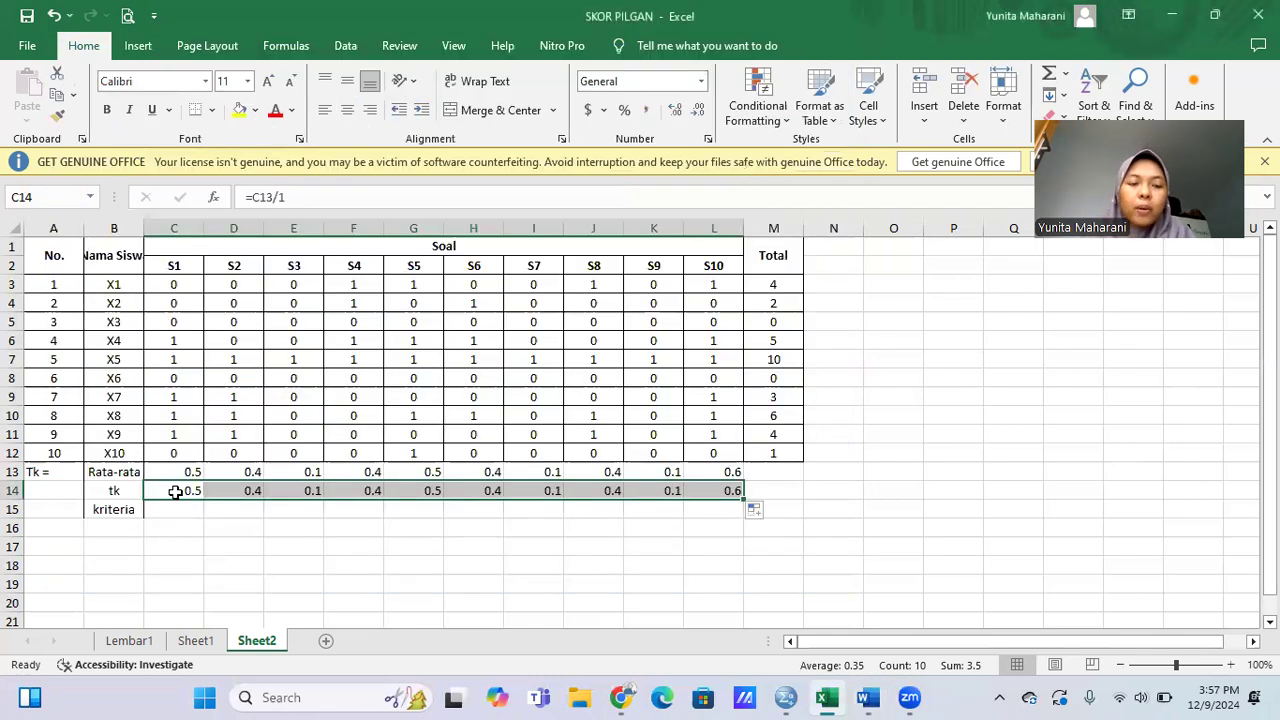
- In the kriteria row, enter "sedang" for items S1 and S2 and "sukar" for S3
click(176, 527)
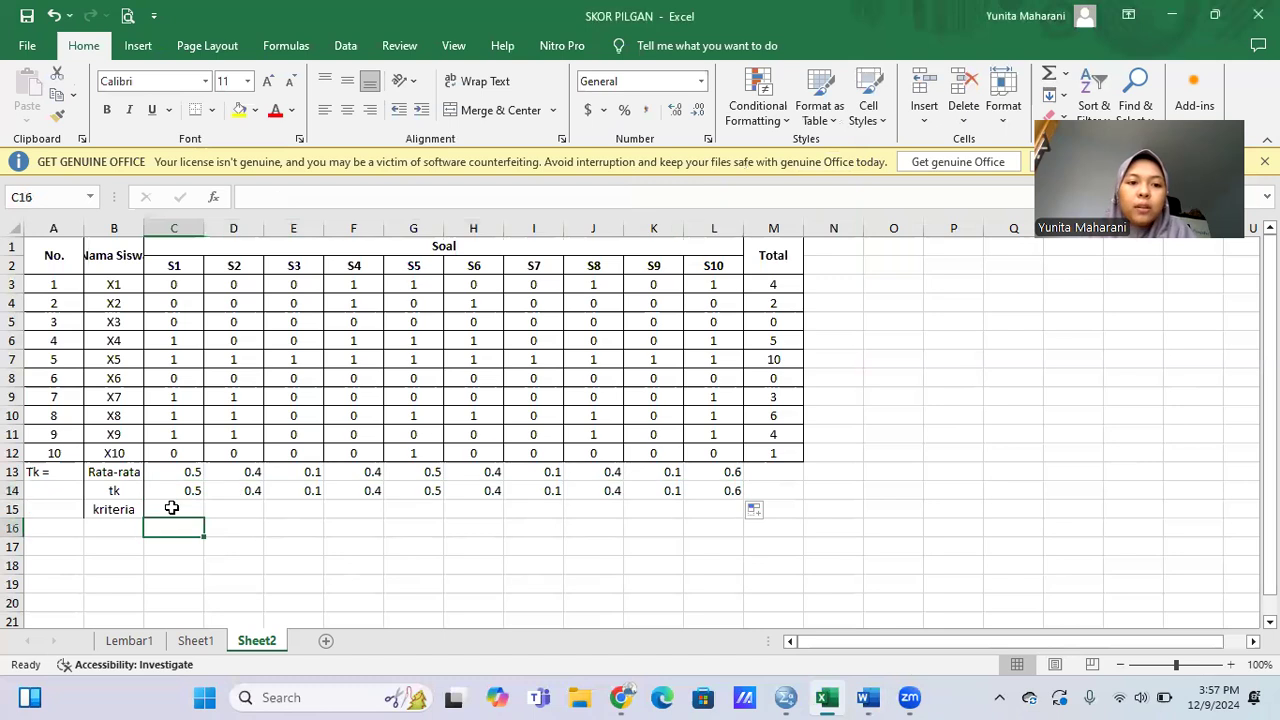
click(171, 508)
text(sedang)
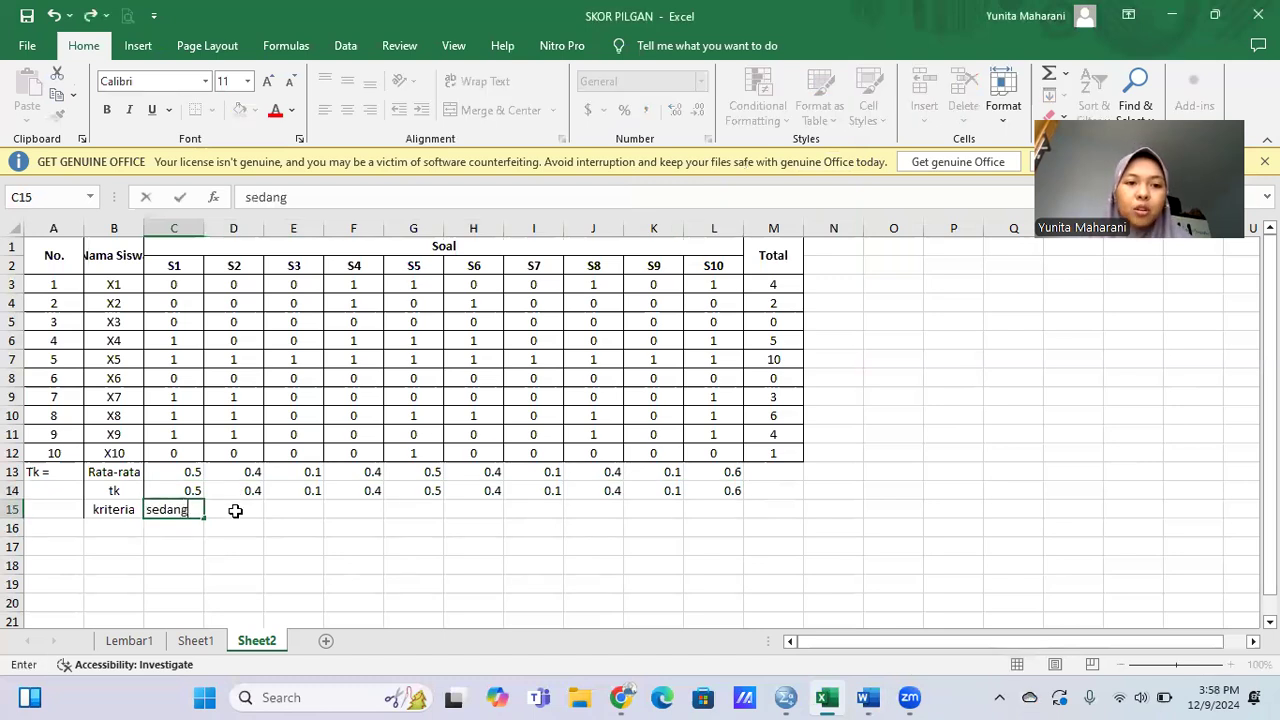
click(235, 511)
text(sedan)
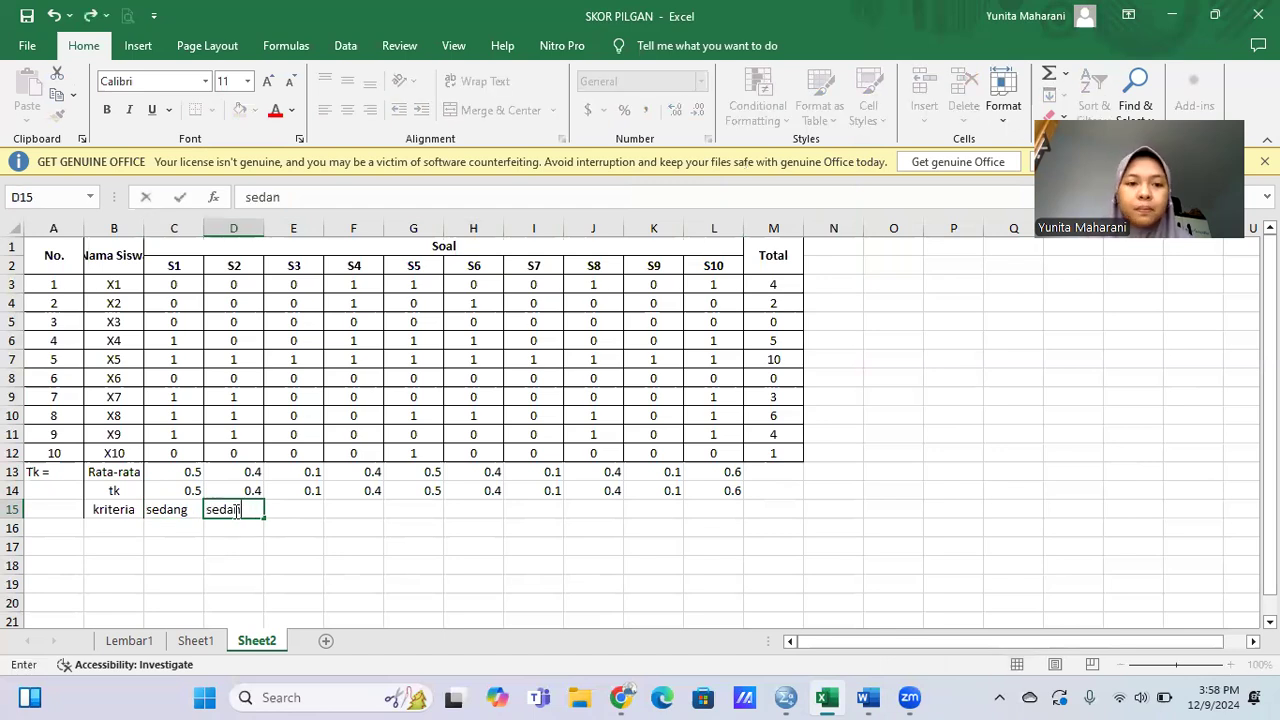
text(g)
key(Tab)
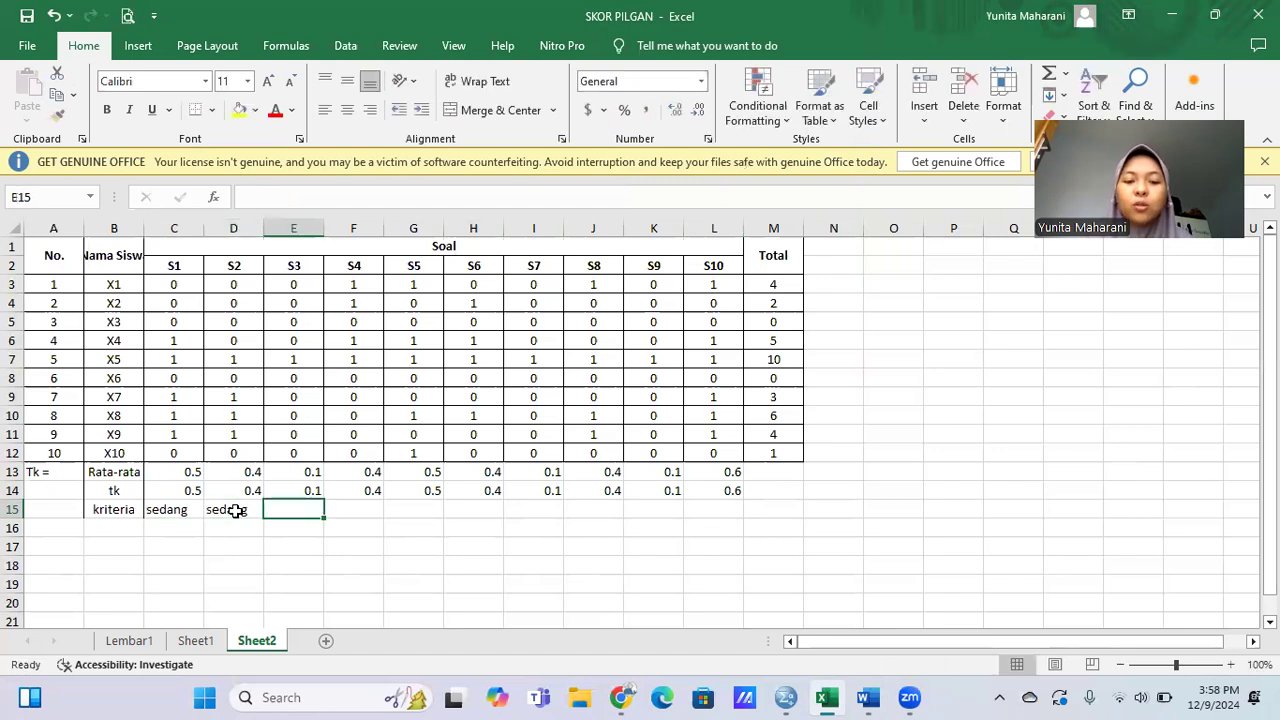
text(sukar)
key(Tab)
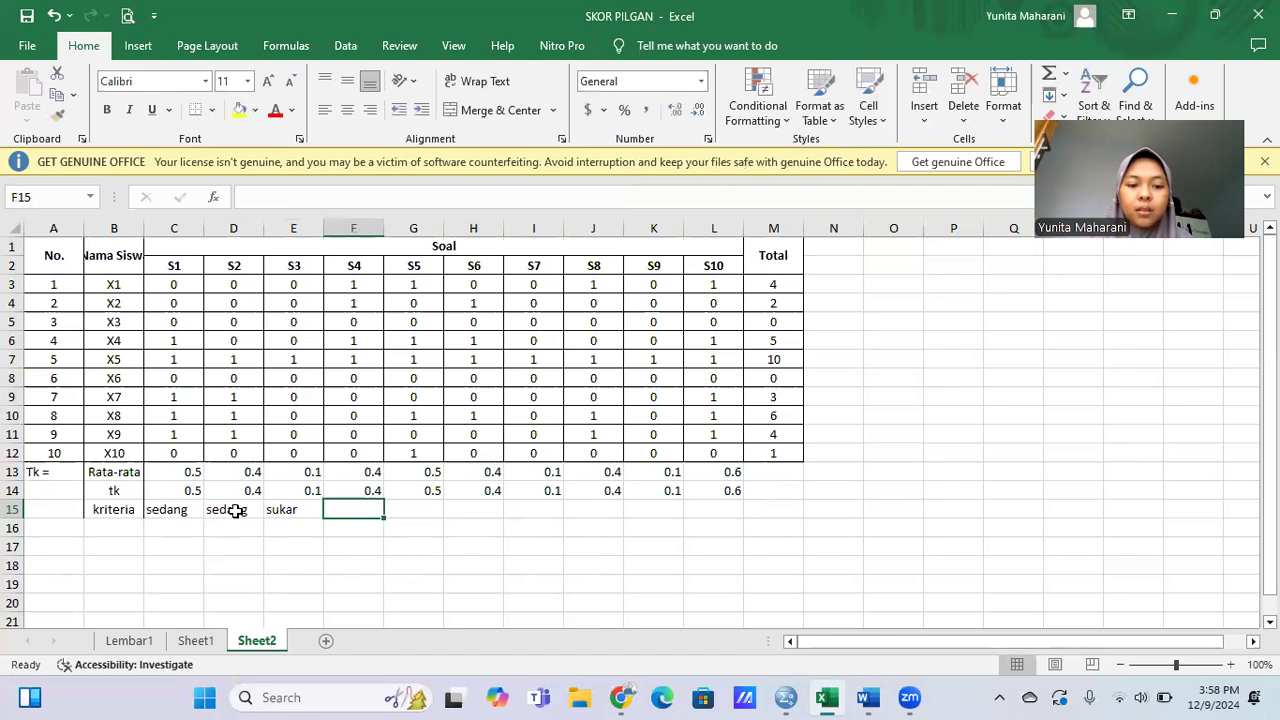
- Enter "sedang" as the criterion for items S4, S5 and S6 in row 15
text(d)
key(BackSpace)
text(sedang)
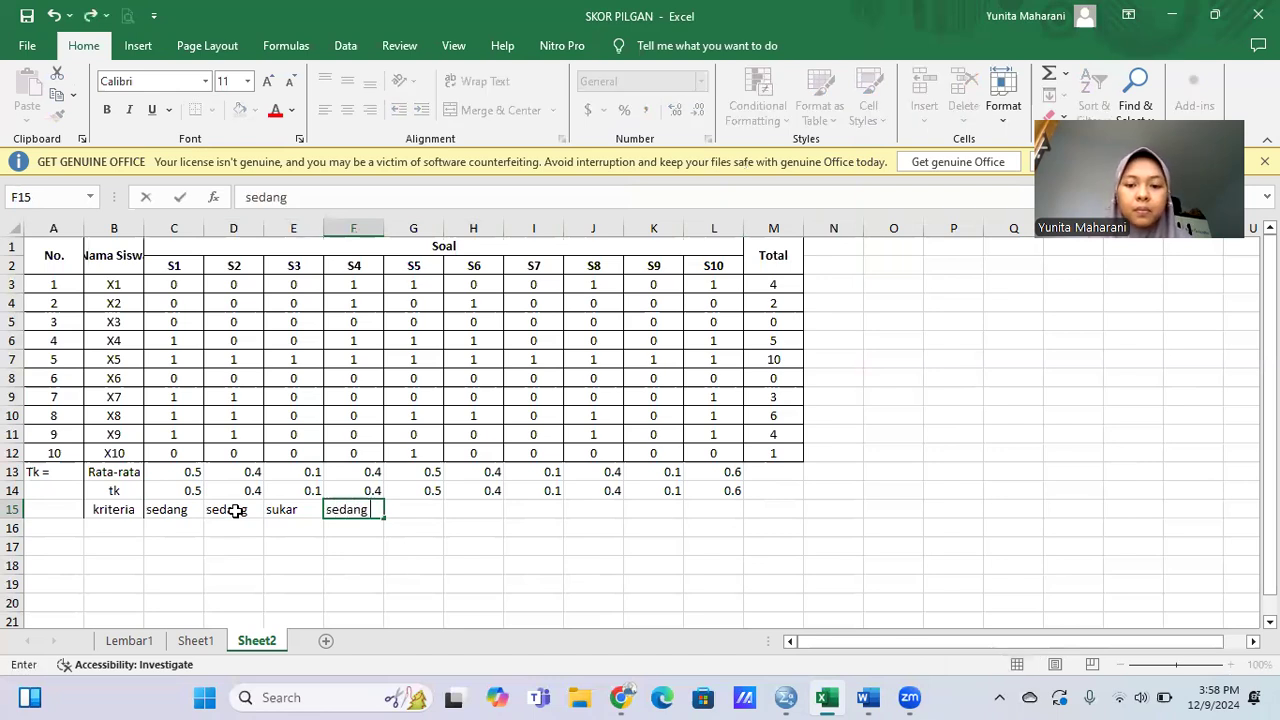
key(Tab)
text(sedang)
key(Tab)
text(seda)
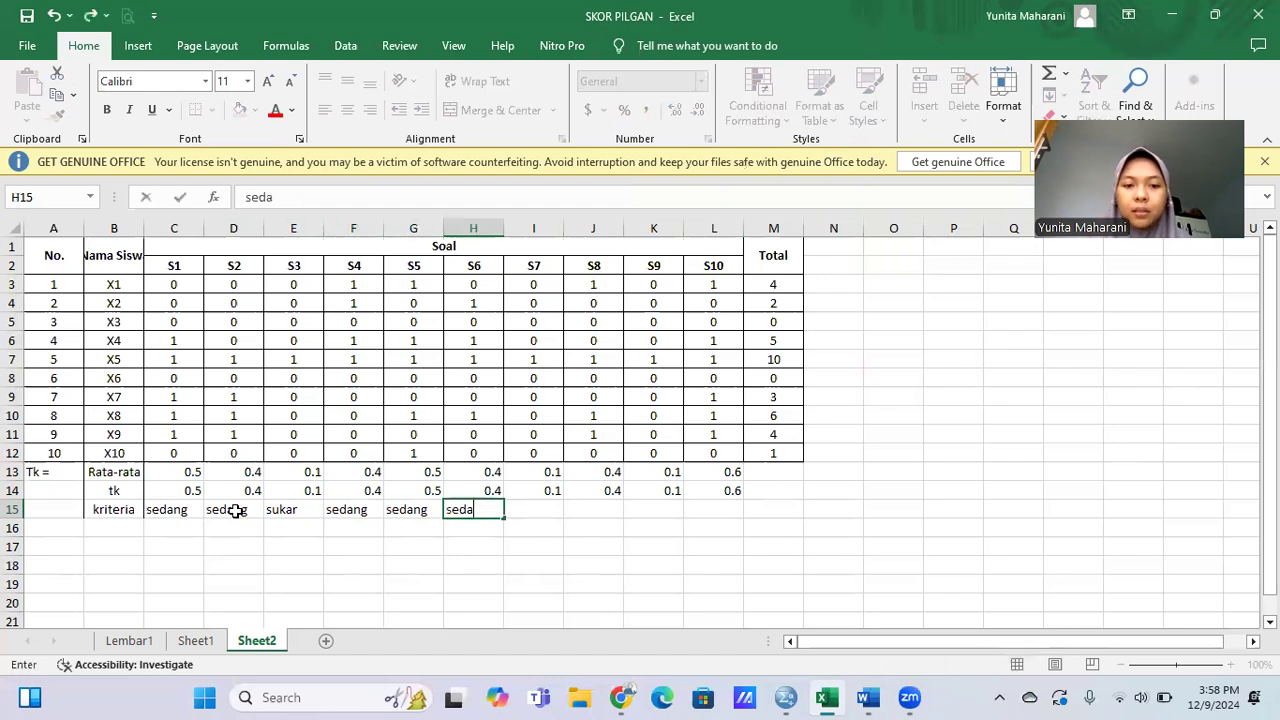
text(ng)
key(Tab)
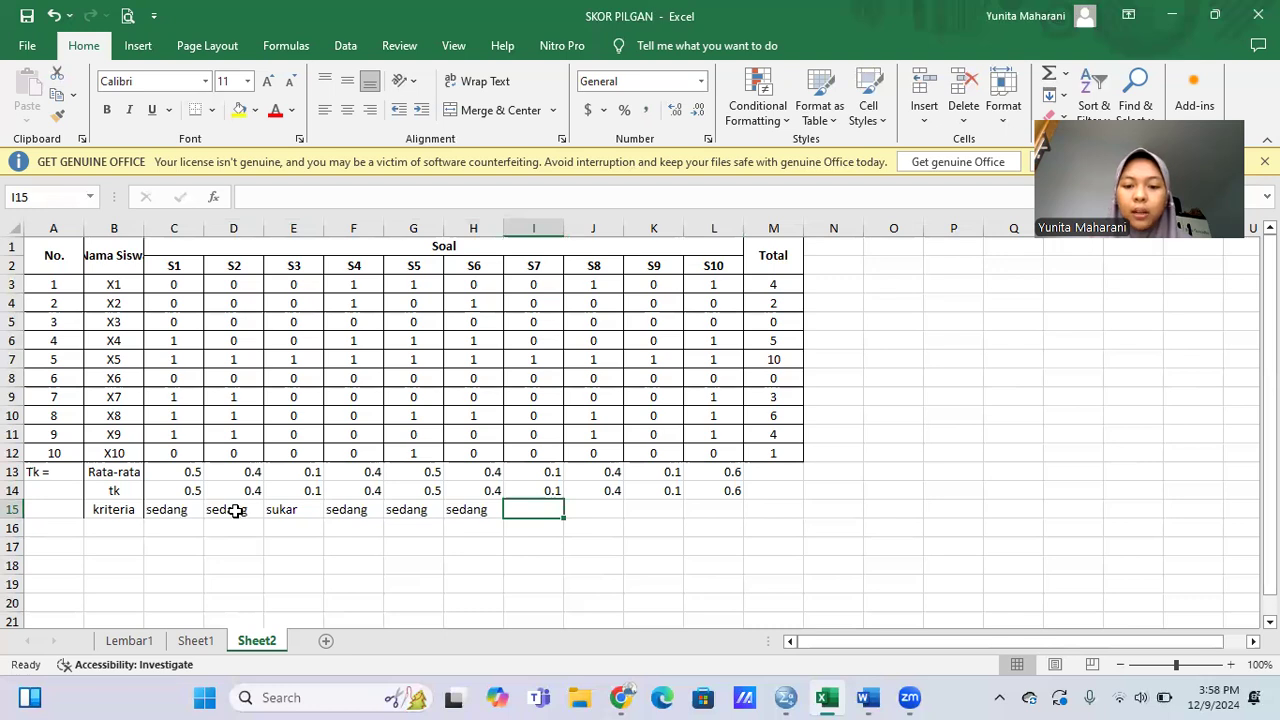
- Complete the kriteria row with "sukar" for S7 and S9 and "sedang" for S8 and S10
text(sukar)
key(Tab)
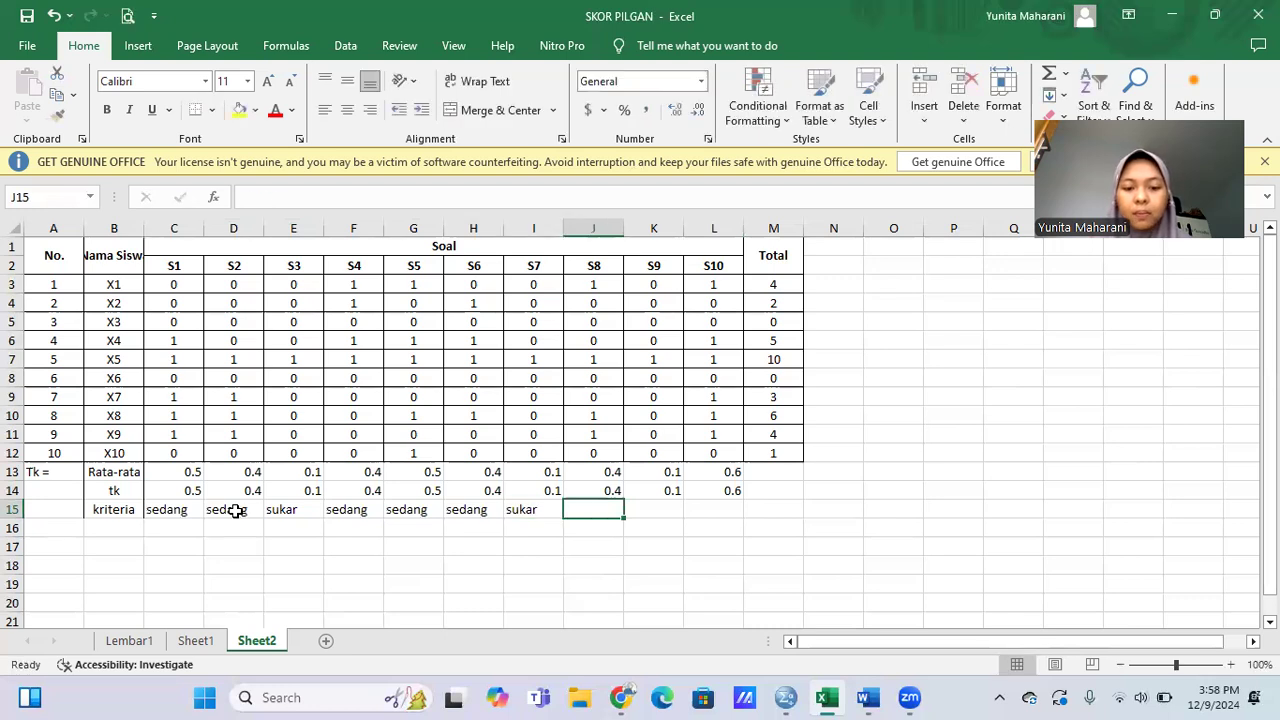
text(sedang)
key(Tab)
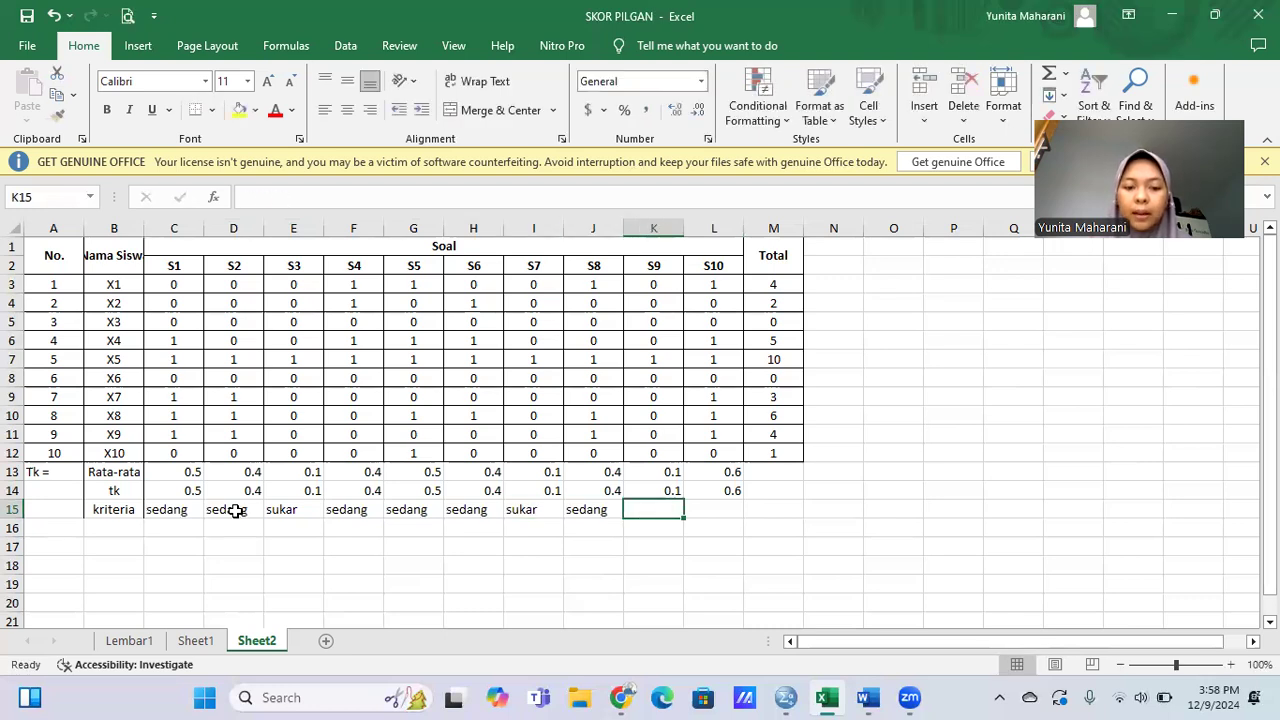
text(sukar)
key(Tab)
text(d)
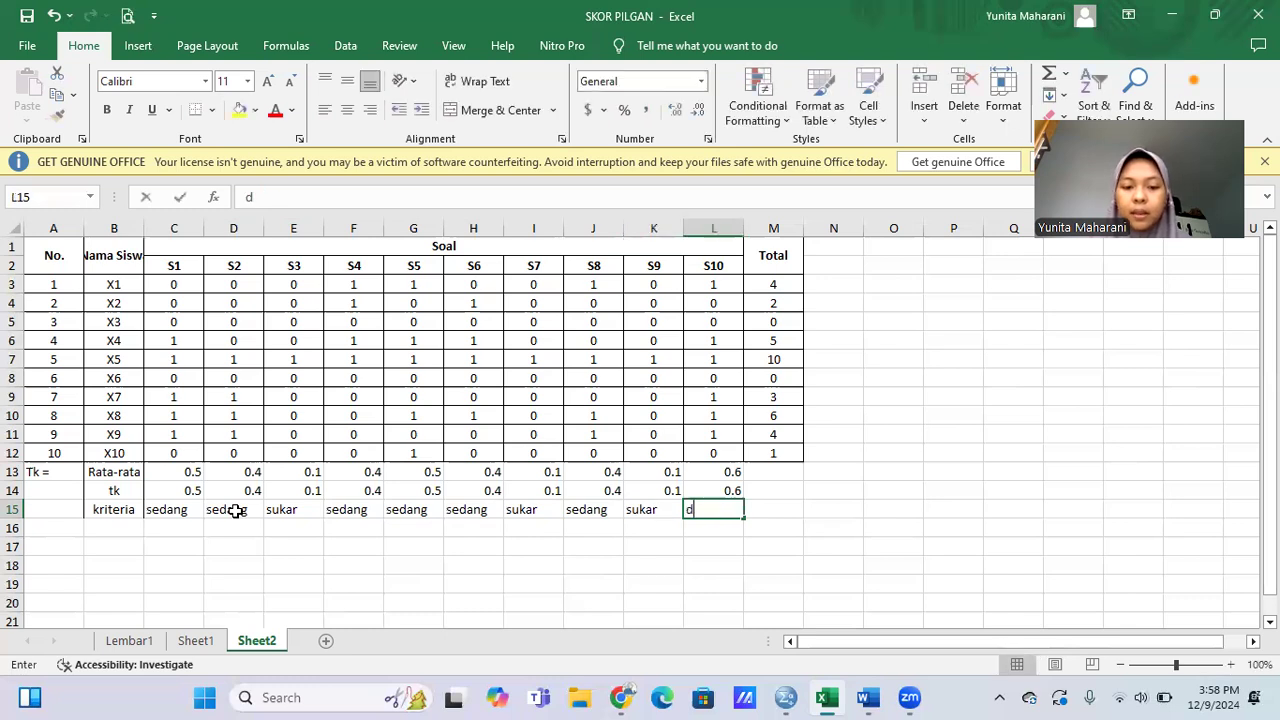
key(BackSpace)
text(sedang)
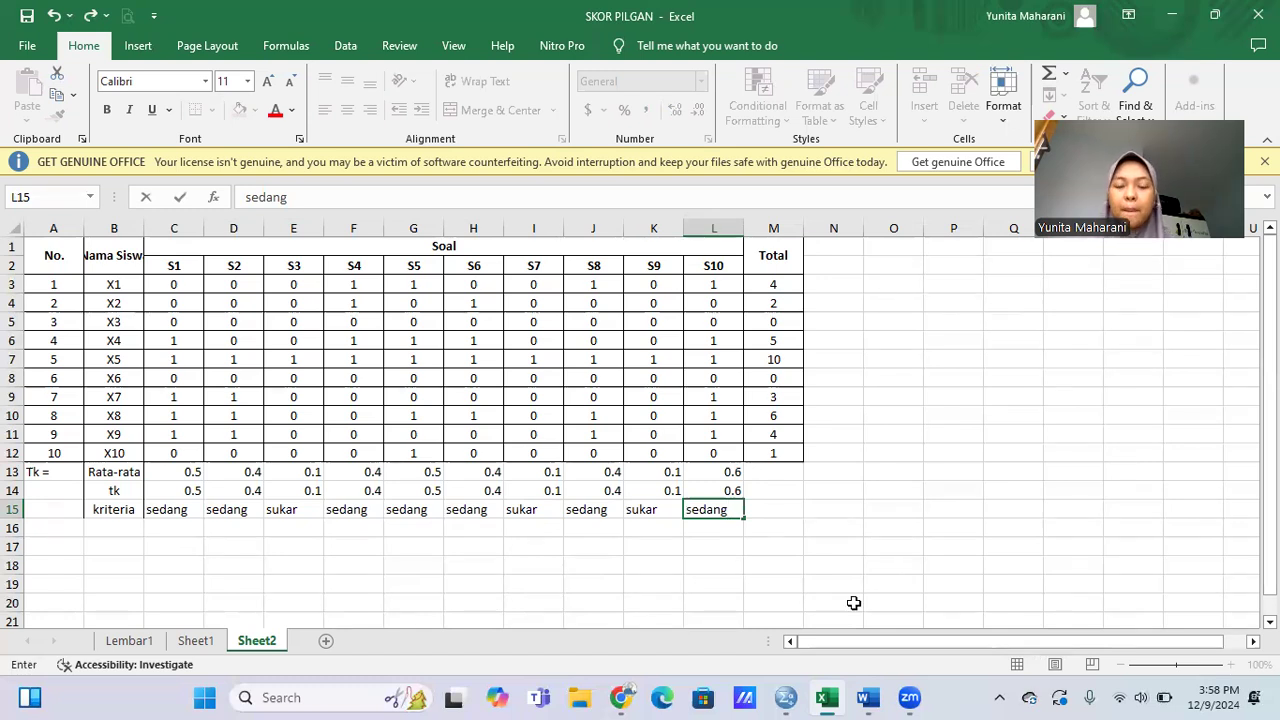
- Switch to the SPSS Data Editor and review the item scores and the variable definitions
mouse_move(867, 697)
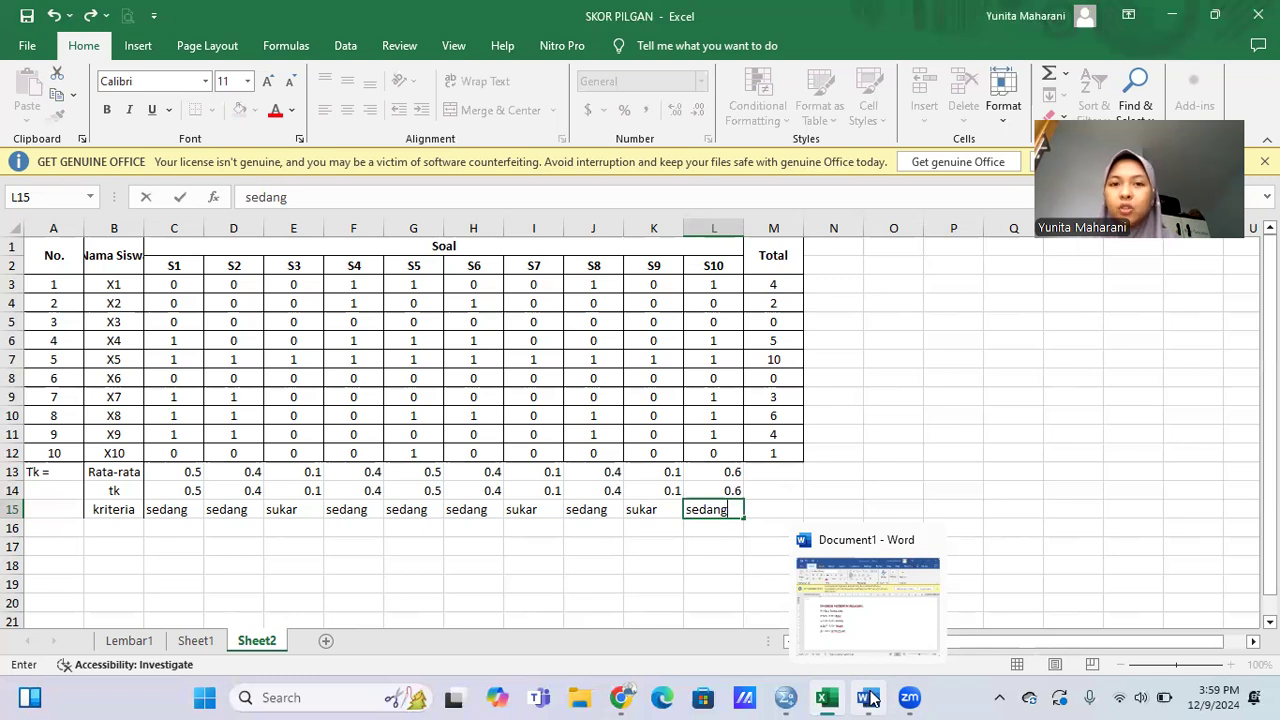
mouse_move(786, 698)
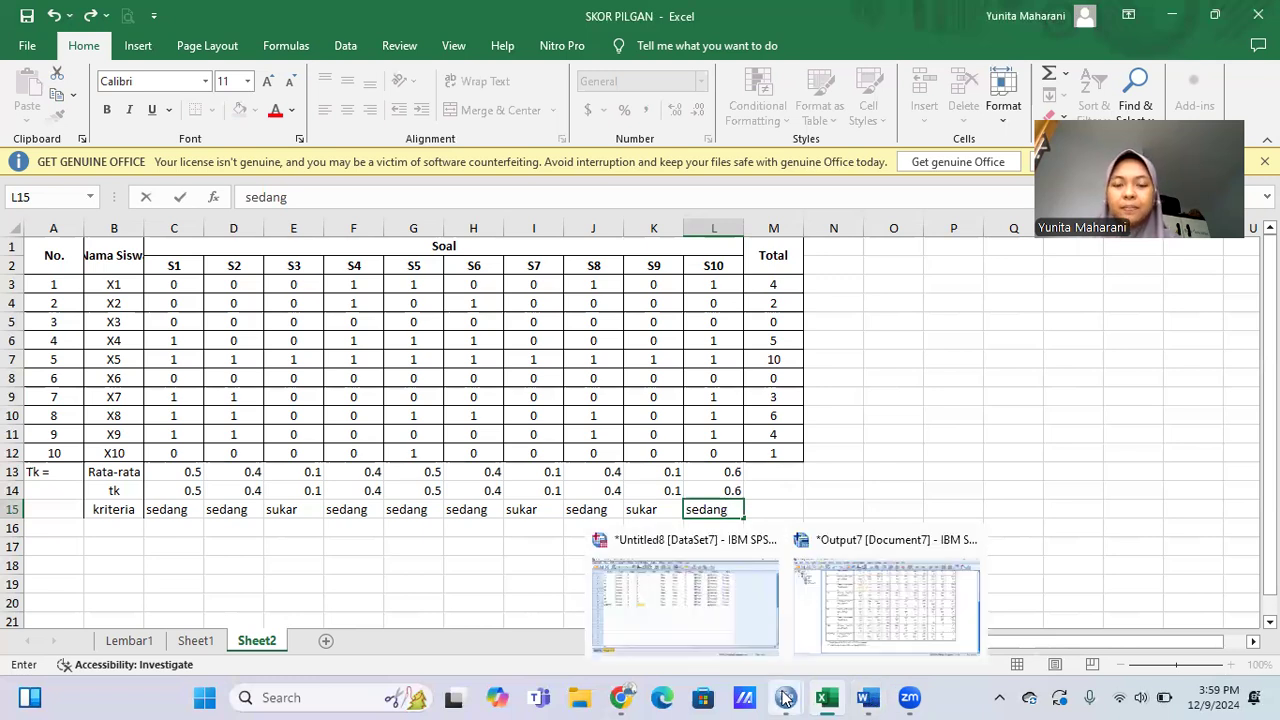
click(746, 626)
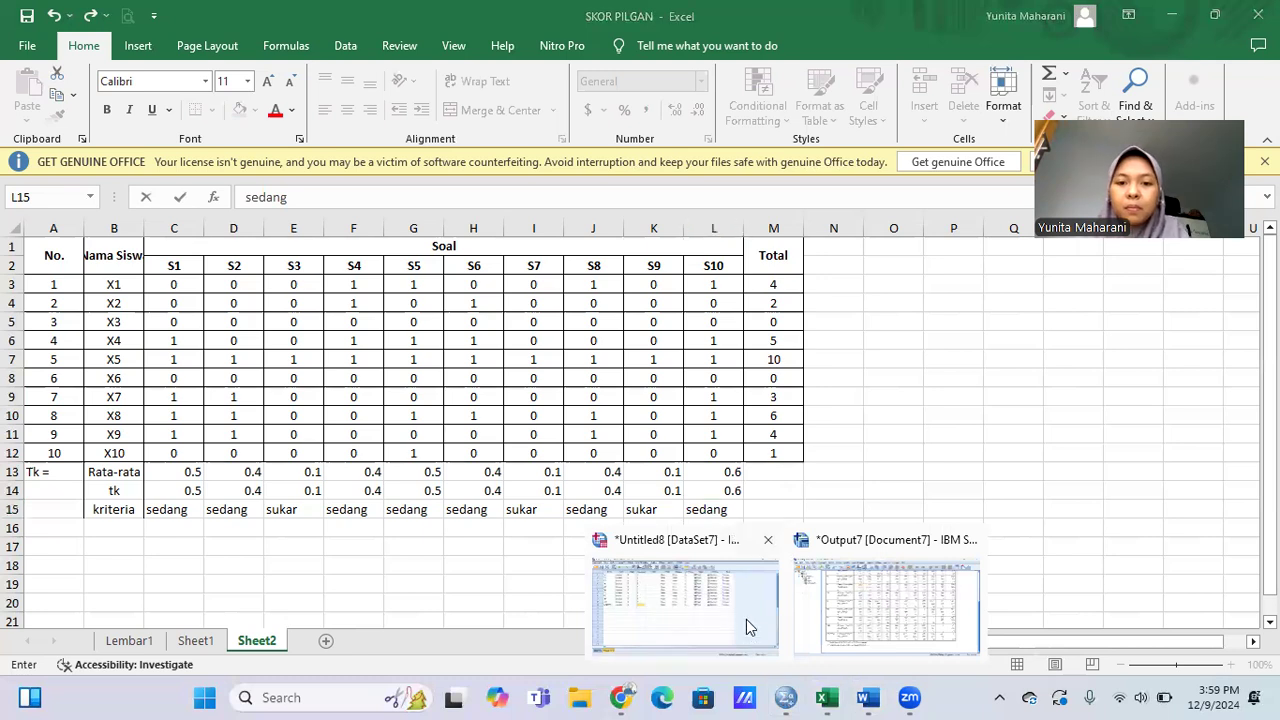
click(838, 624)
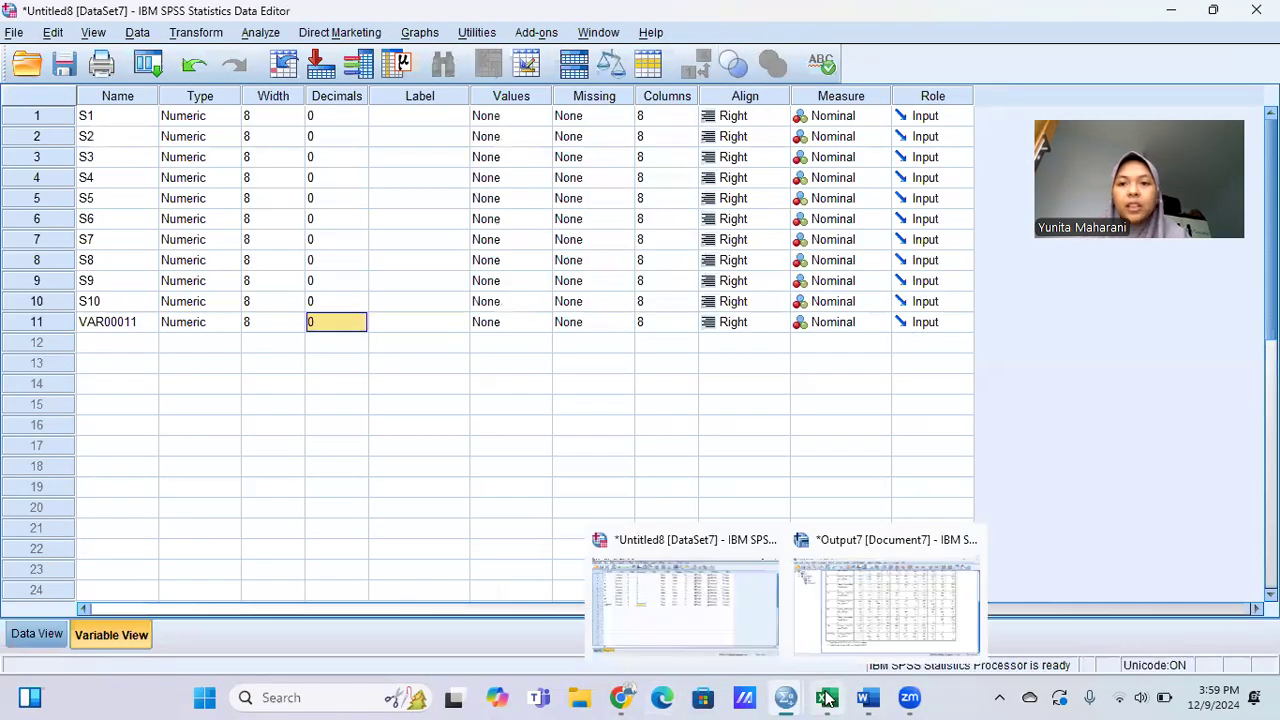
mouse_move(826, 697)
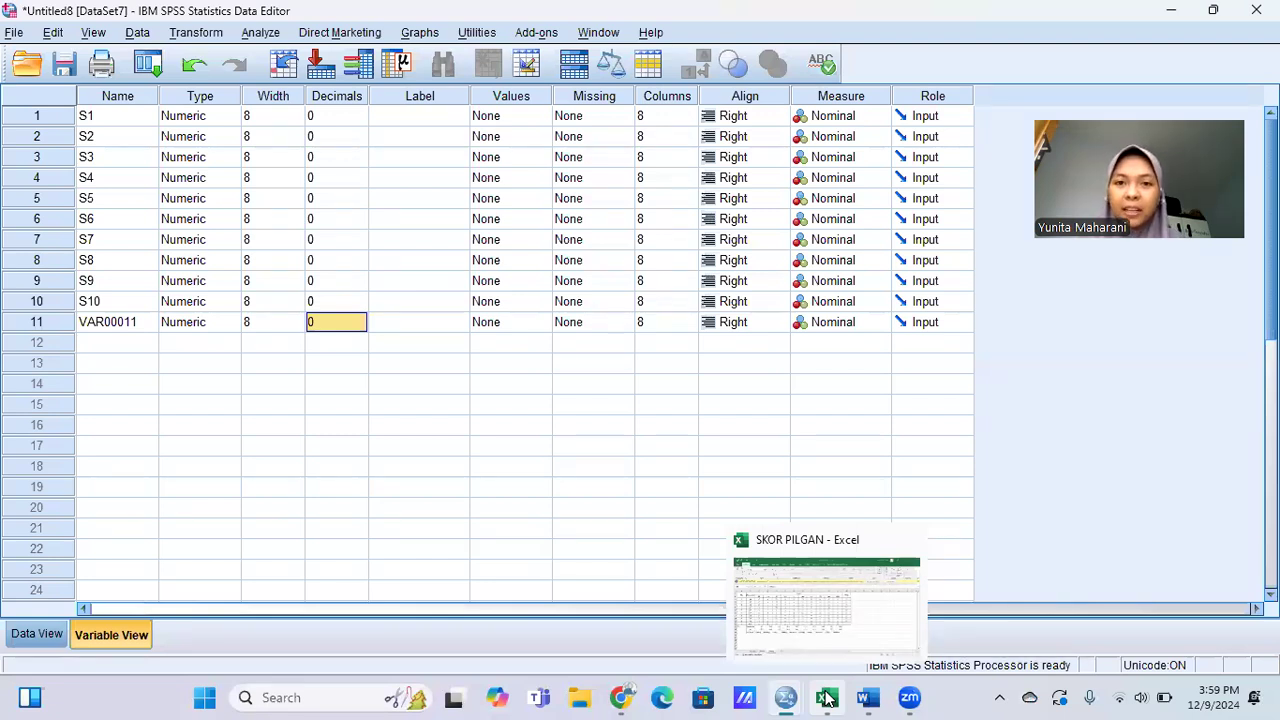
click(37, 634)
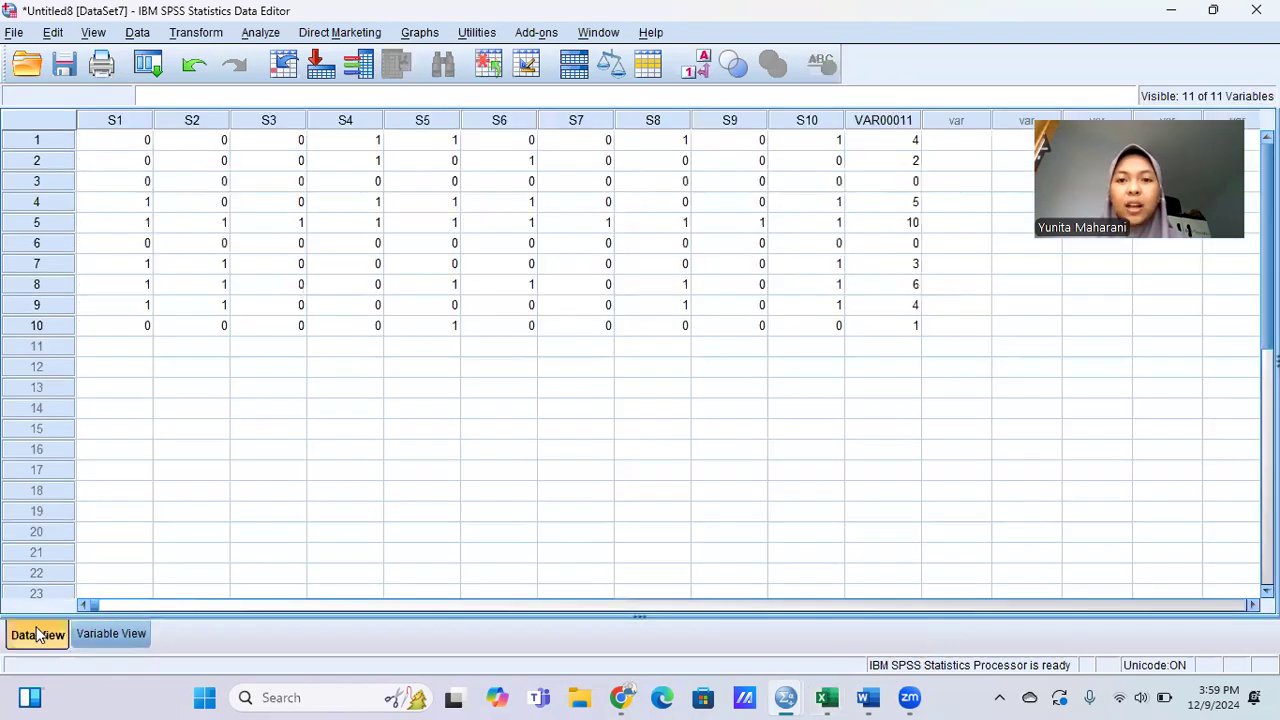
click(90, 637)
click(118, 633)
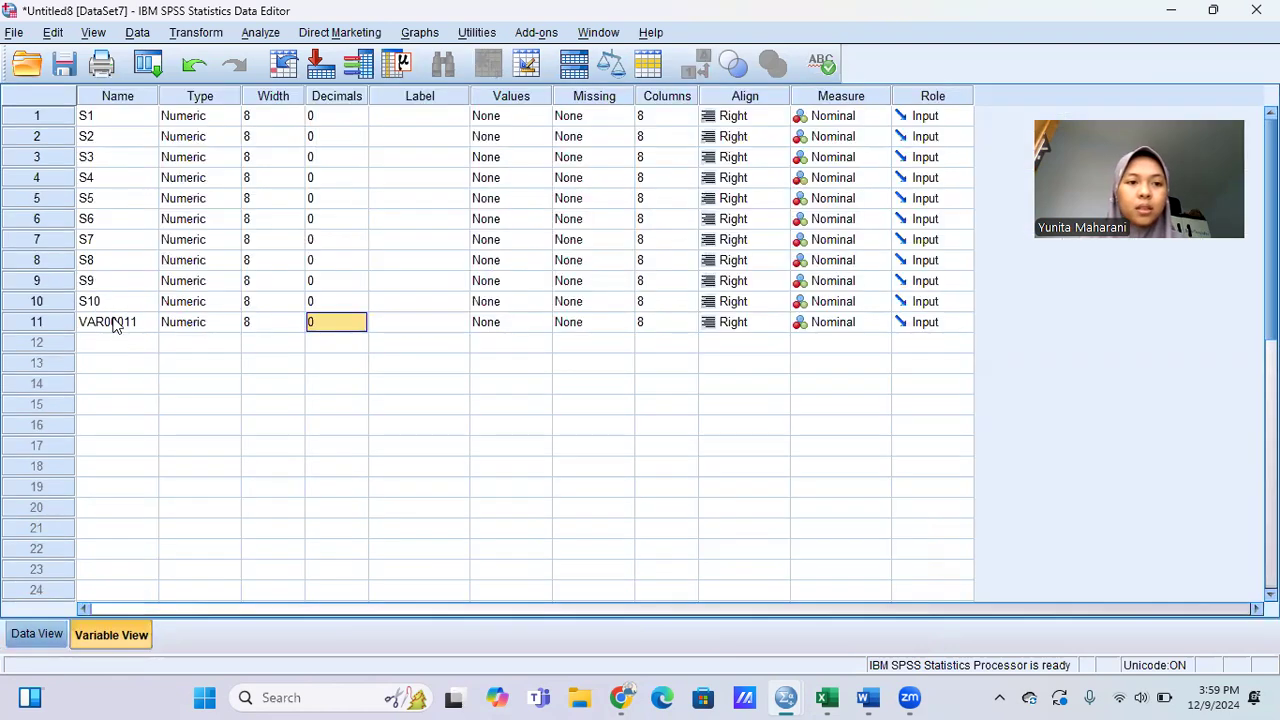
- Try to rename the eleventh variable, VAR00011, as "SKOR TOTAL"
click(115, 321)
text(s)
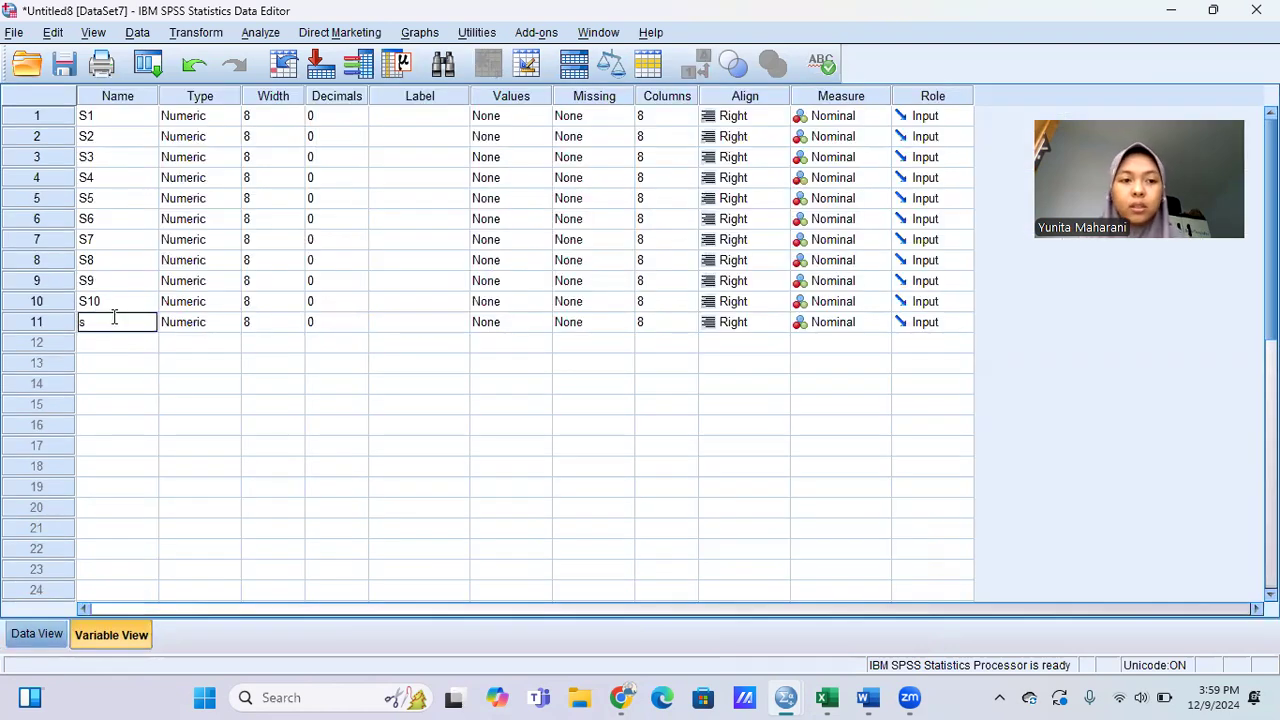
key(BackSpace)
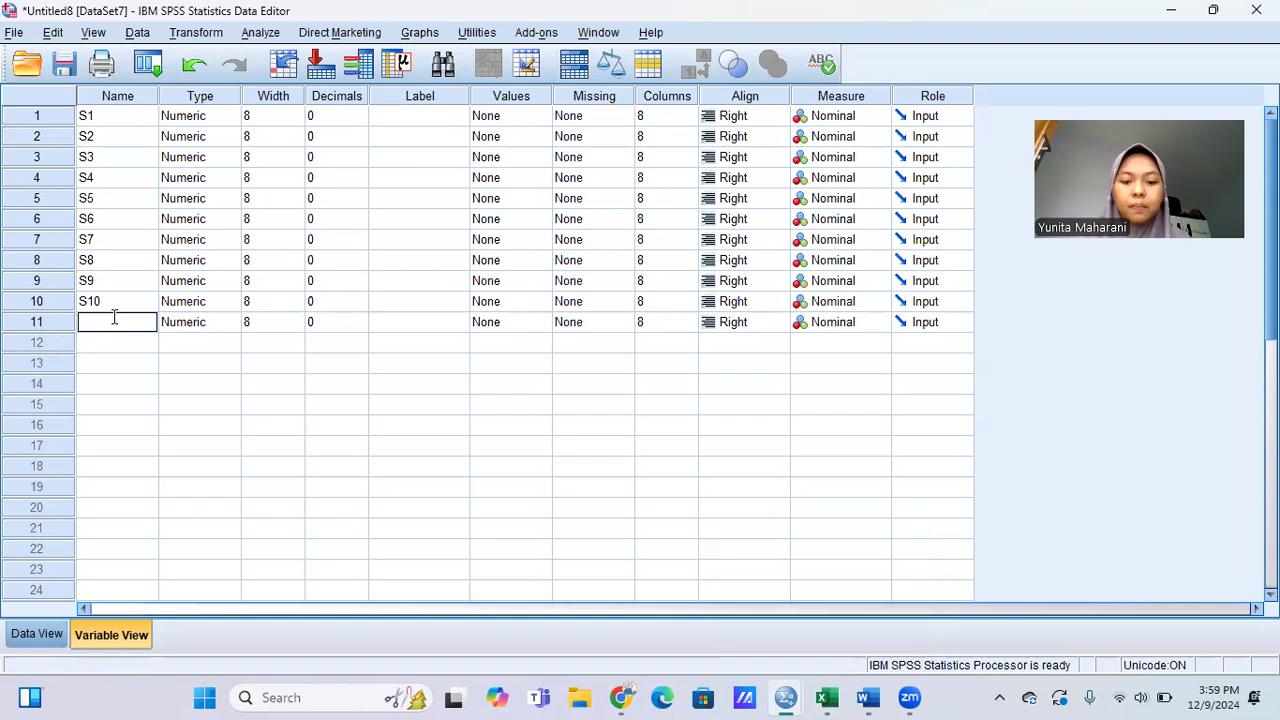
text(SKOR )
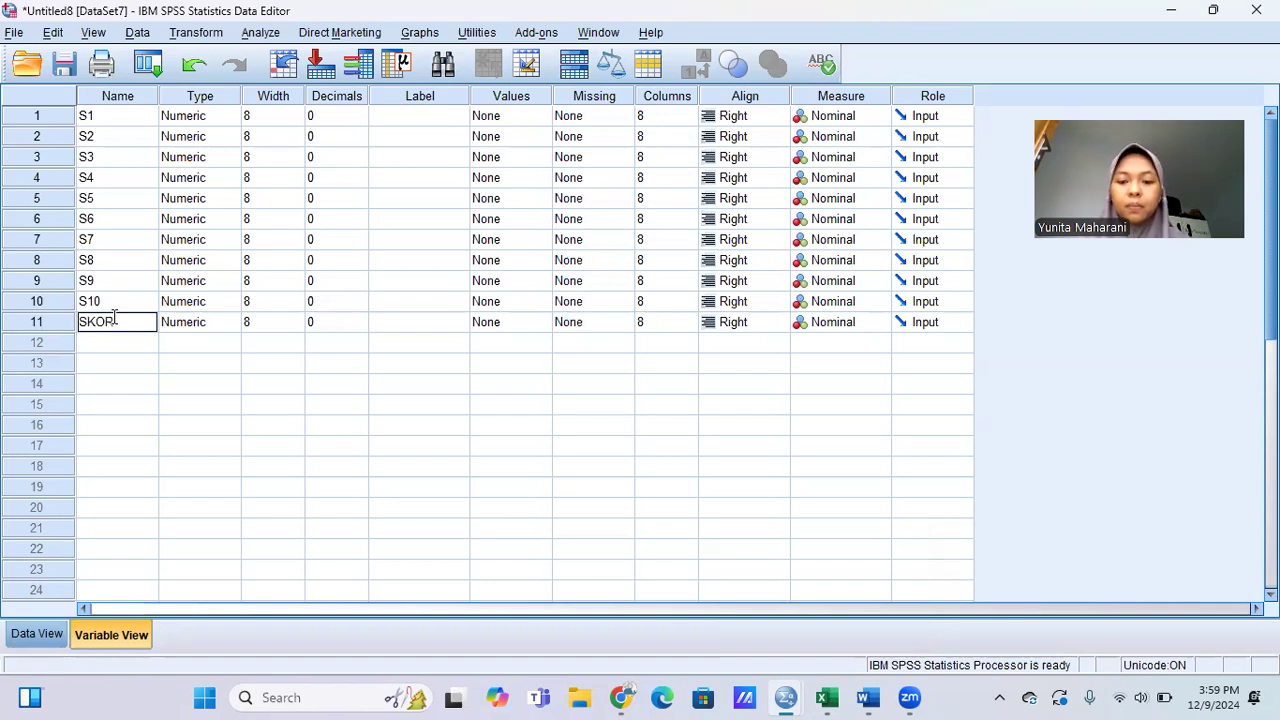
text(TOTAL)
click(113, 317)
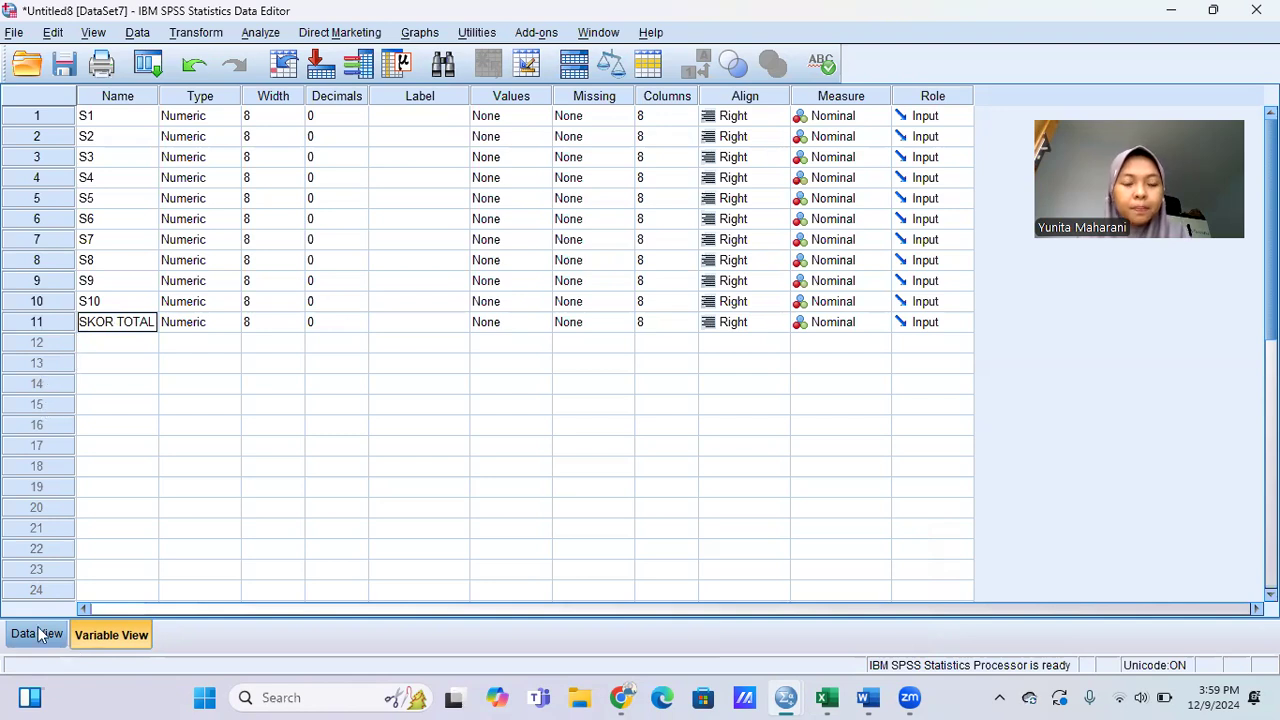
click(40, 635)
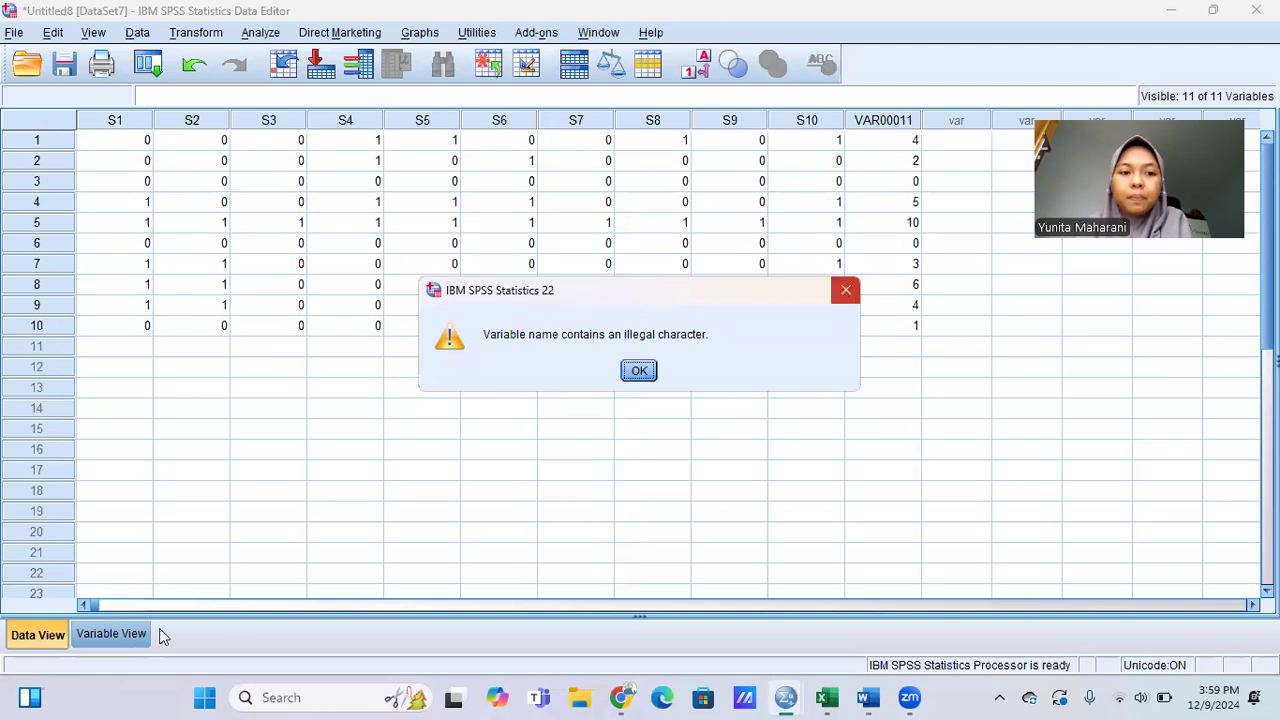
key(Return)
- Rename the eleventh variable as SKOR and return to the data sheet
click(127, 633)
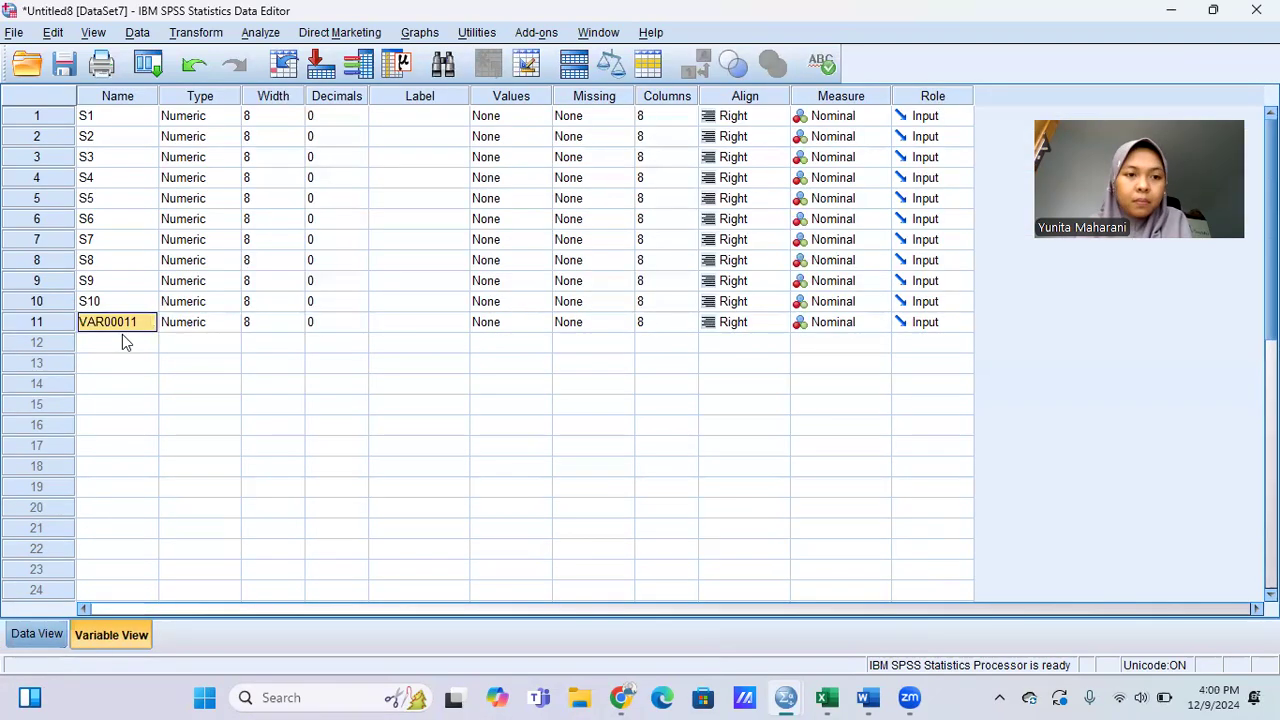
text(SKO)
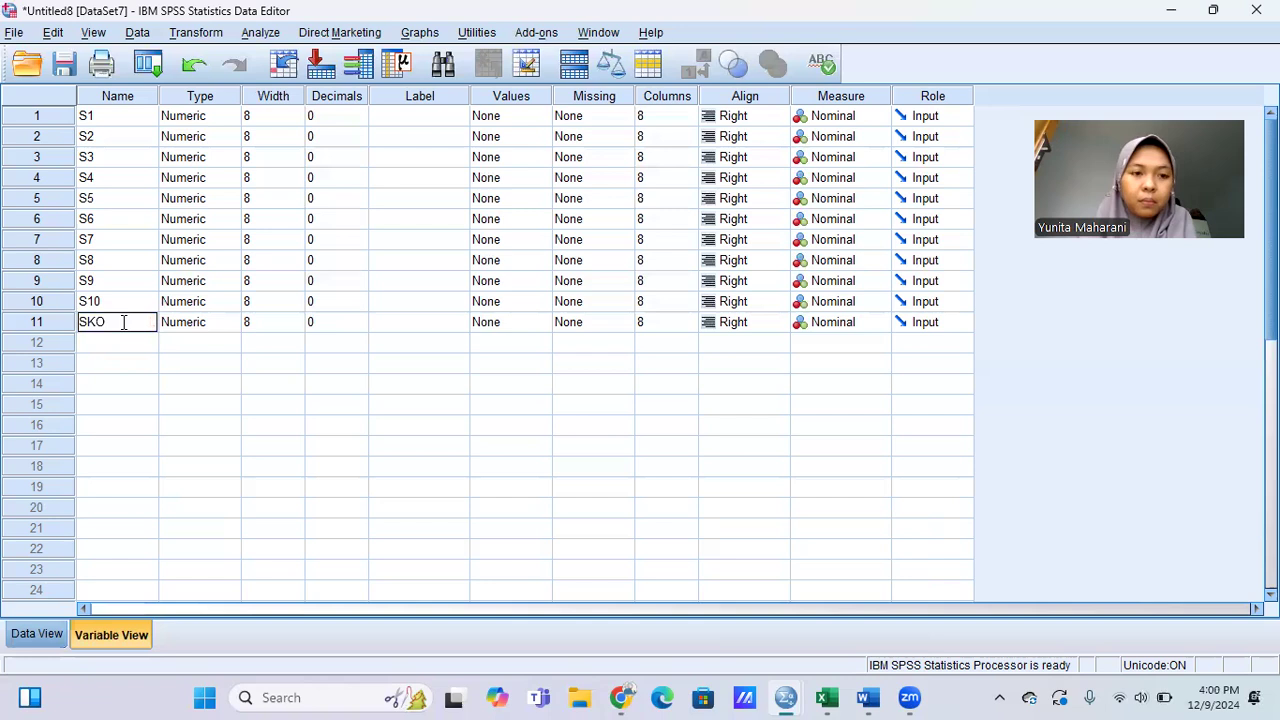
text(R)
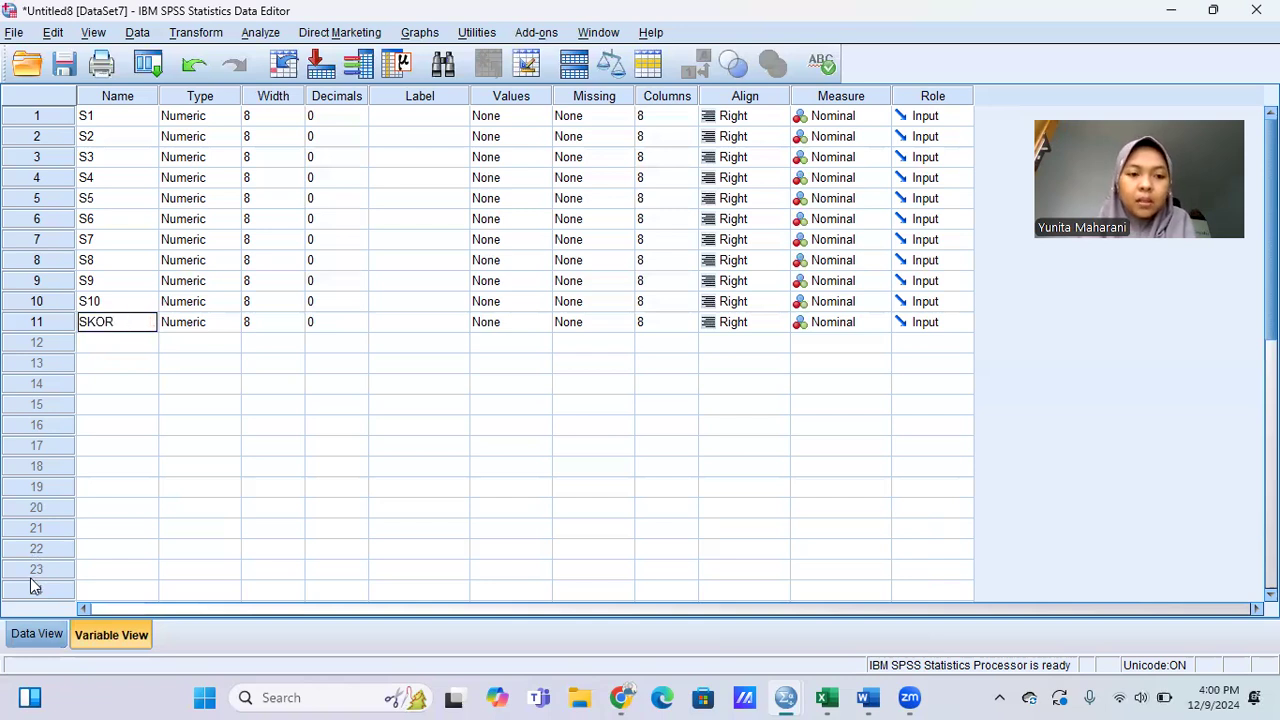
click(36, 635)
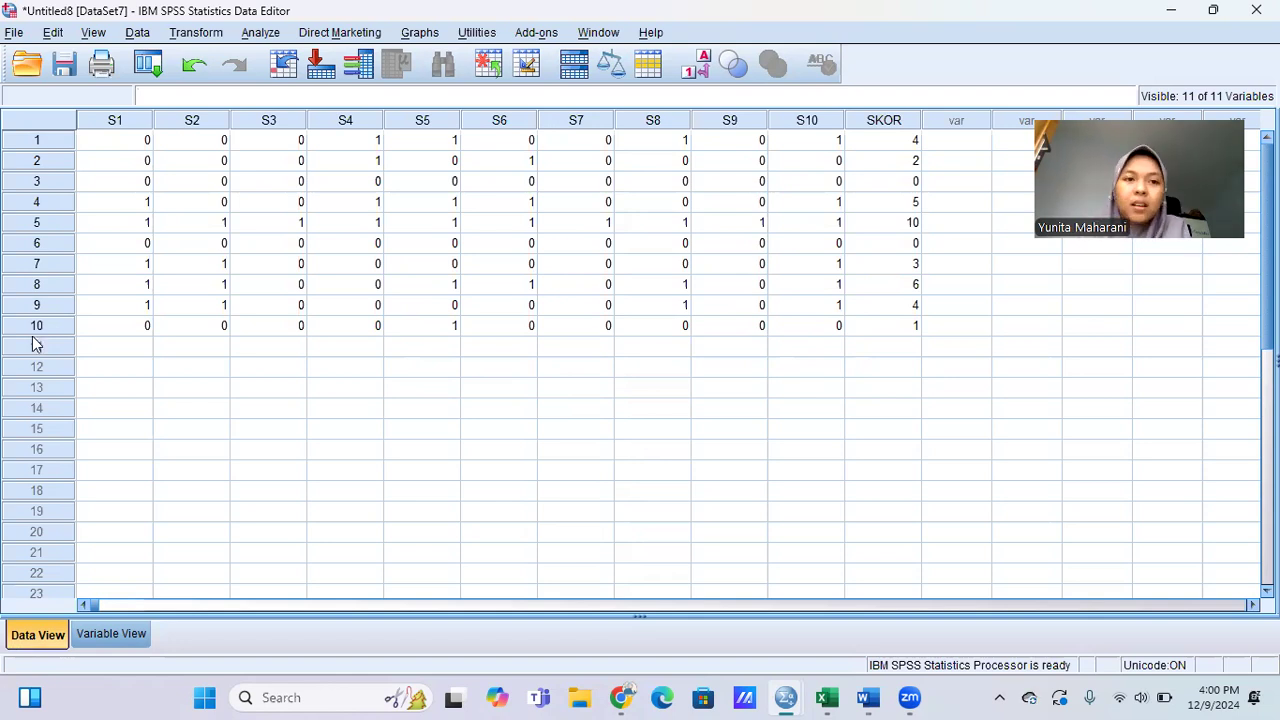
- Run a two-tailed Pearson bivariate correlation on S1 to S10 and SKOR, with significant correlations flagged
click(262, 33)
mouse_move(322, 212)
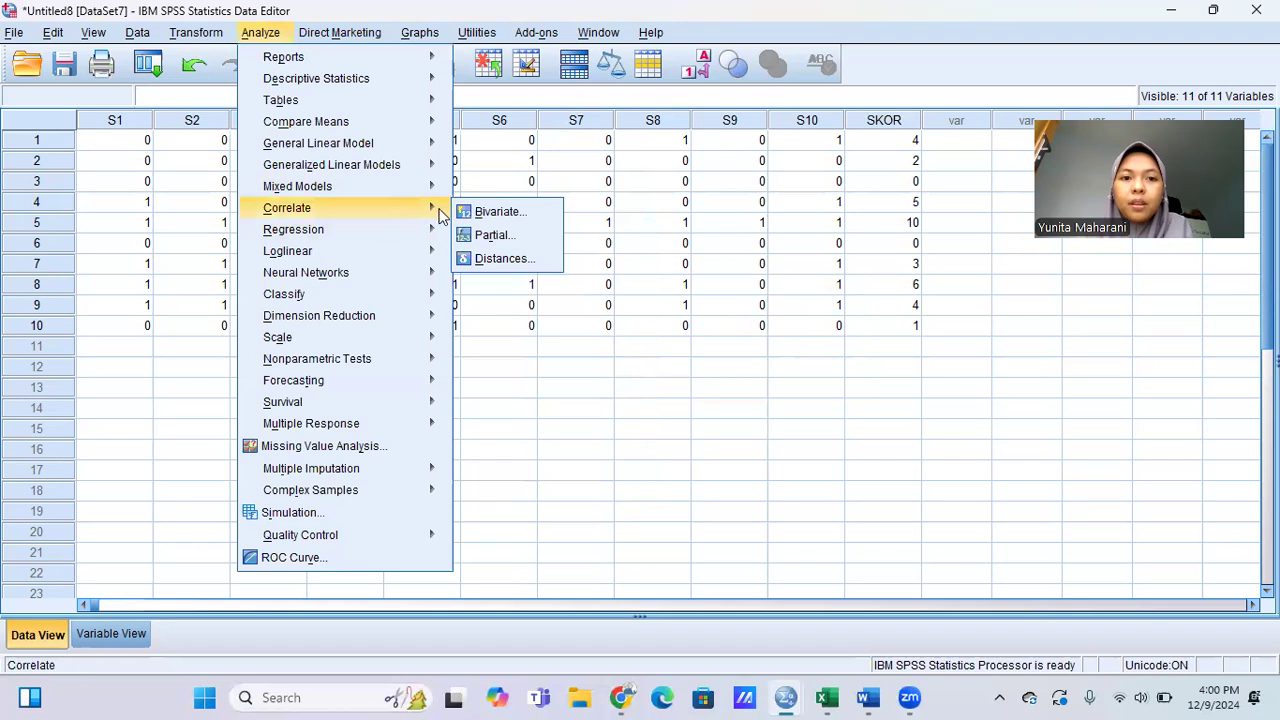
click(485, 215)
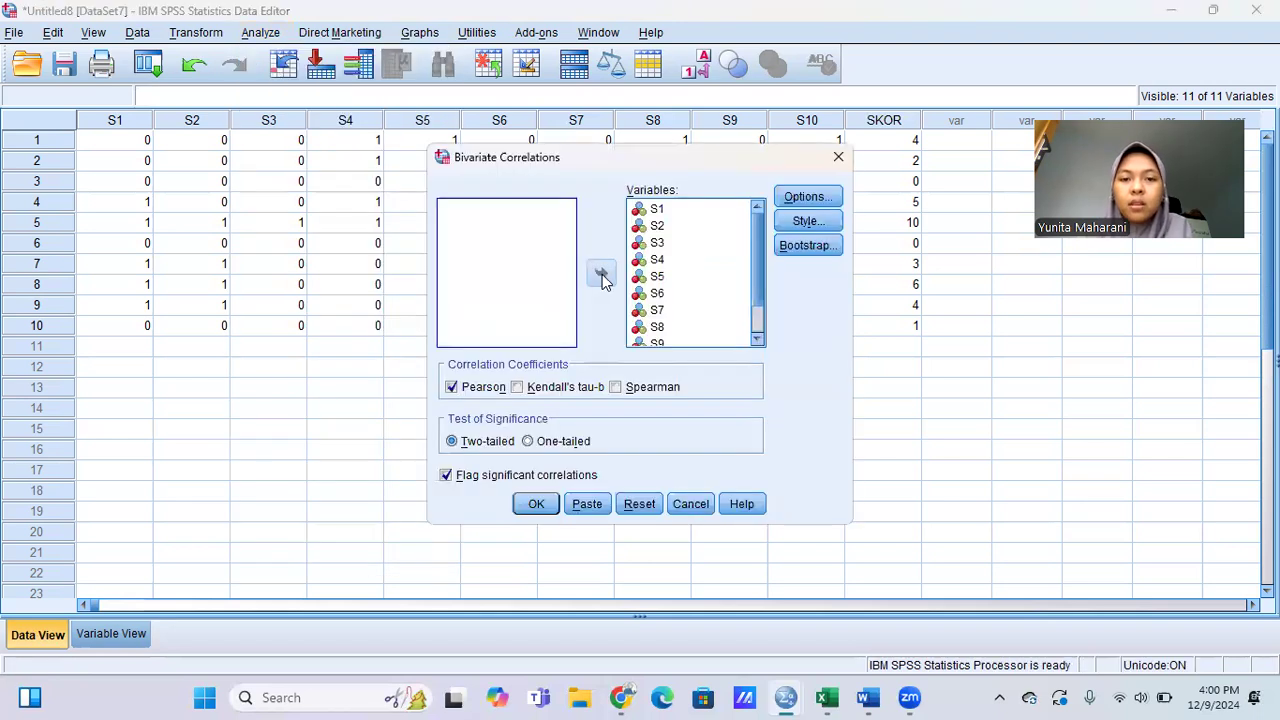
click(535, 504)
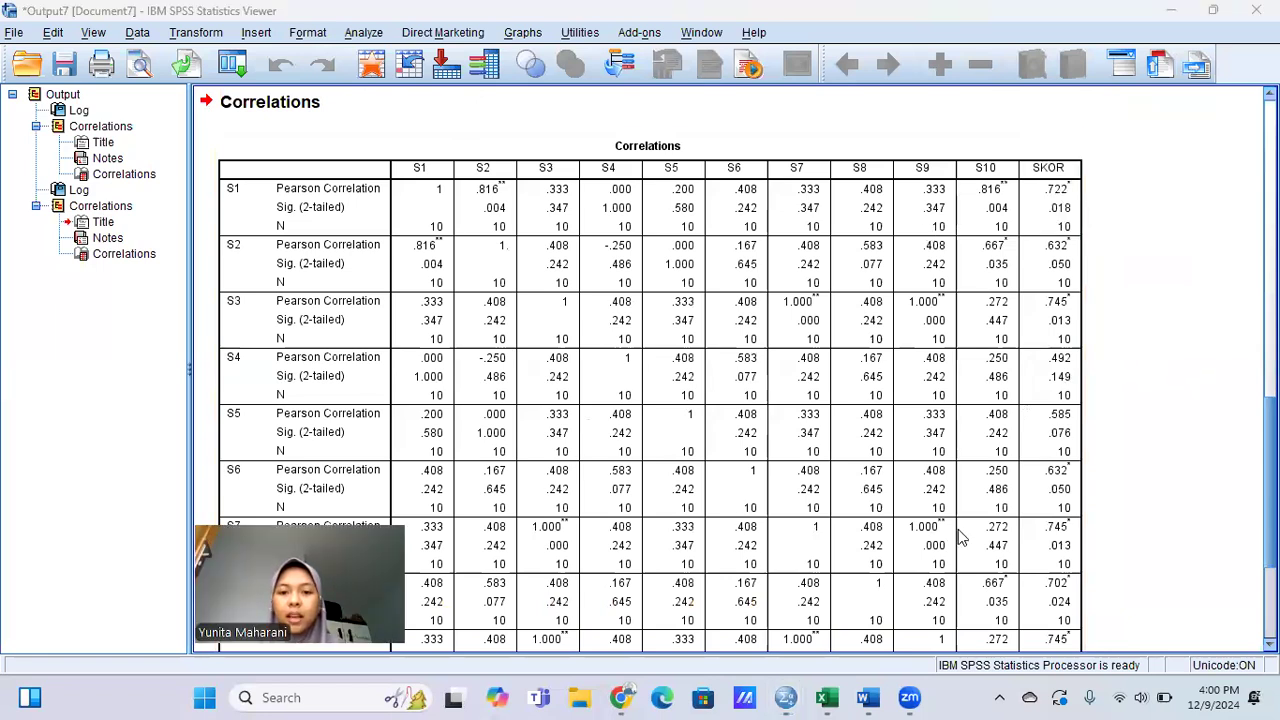
- Switch to the Word document and examine the discriminating-power criteria under "Interprestasi daya beda yaitu"
click(870, 697)
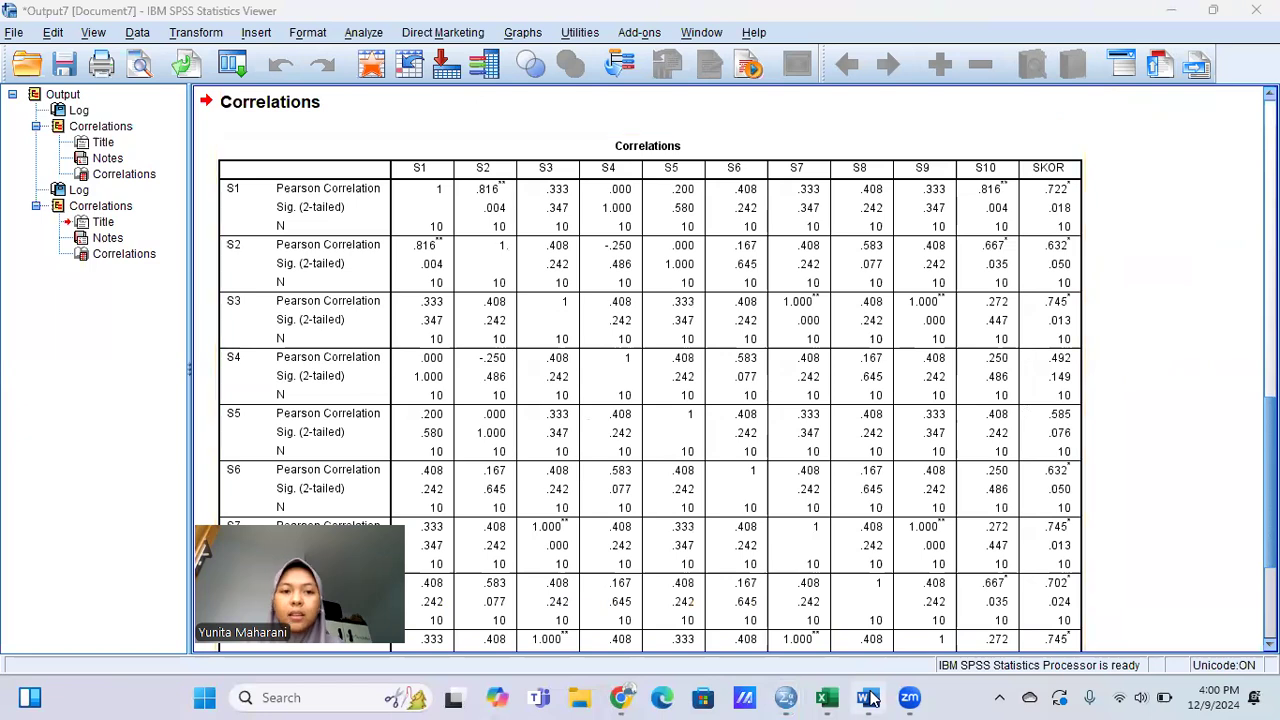
click(838, 545)
click(838, 545)
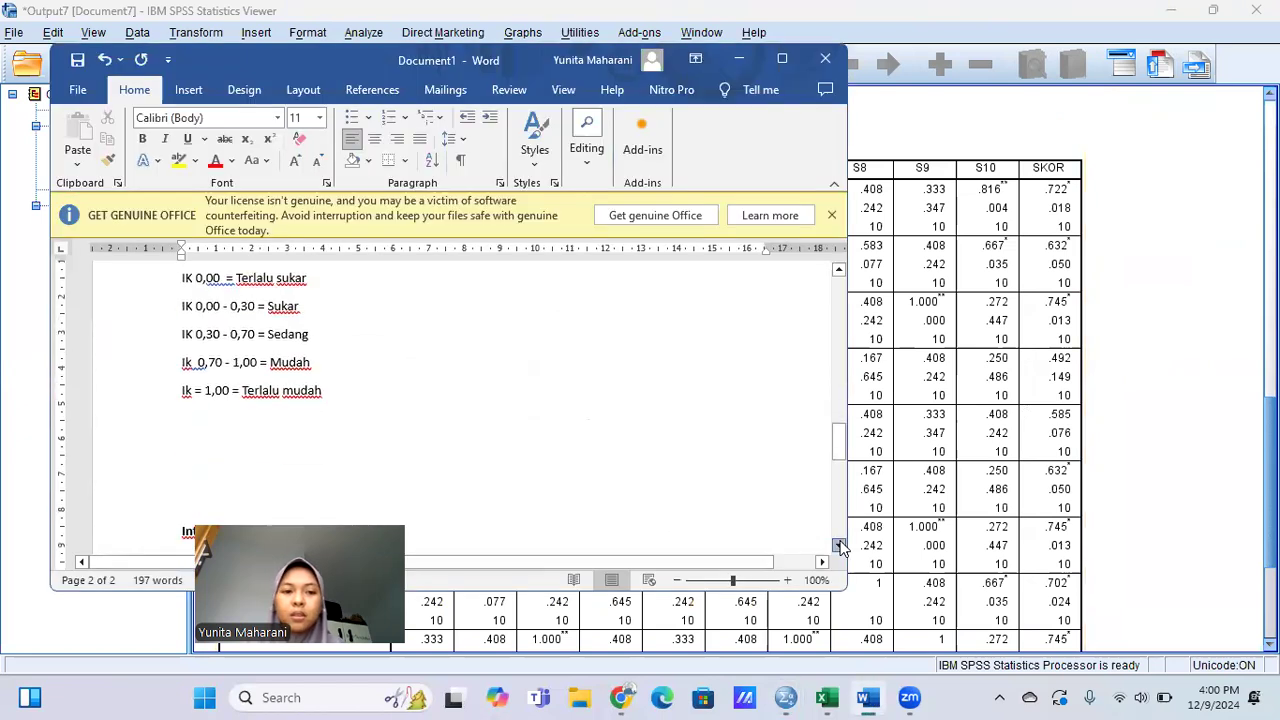
click(838, 545)
click(838, 545)
click(838, 545)
click(838, 545)
click(838, 545)
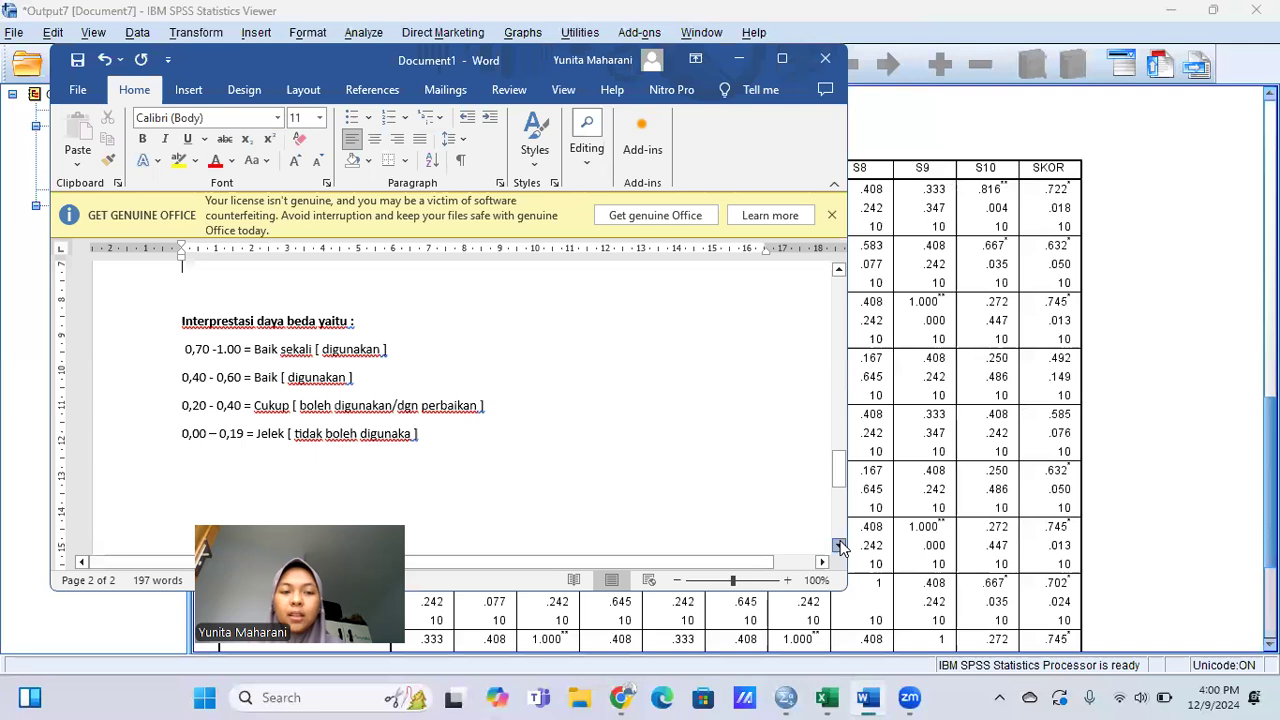
click(838, 545)
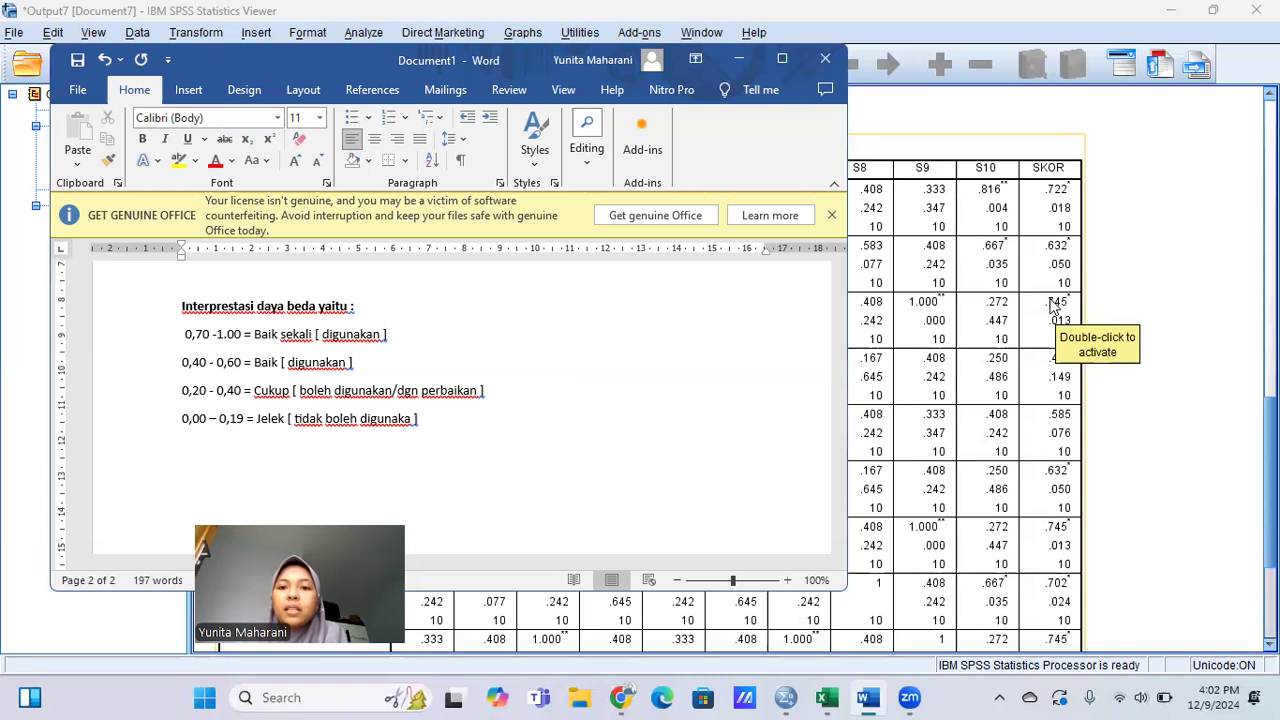
- Compare each item's Pearson correlation in the SKOR column of the SPSS output with the discrimination criteria in Word
click(1045, 405)
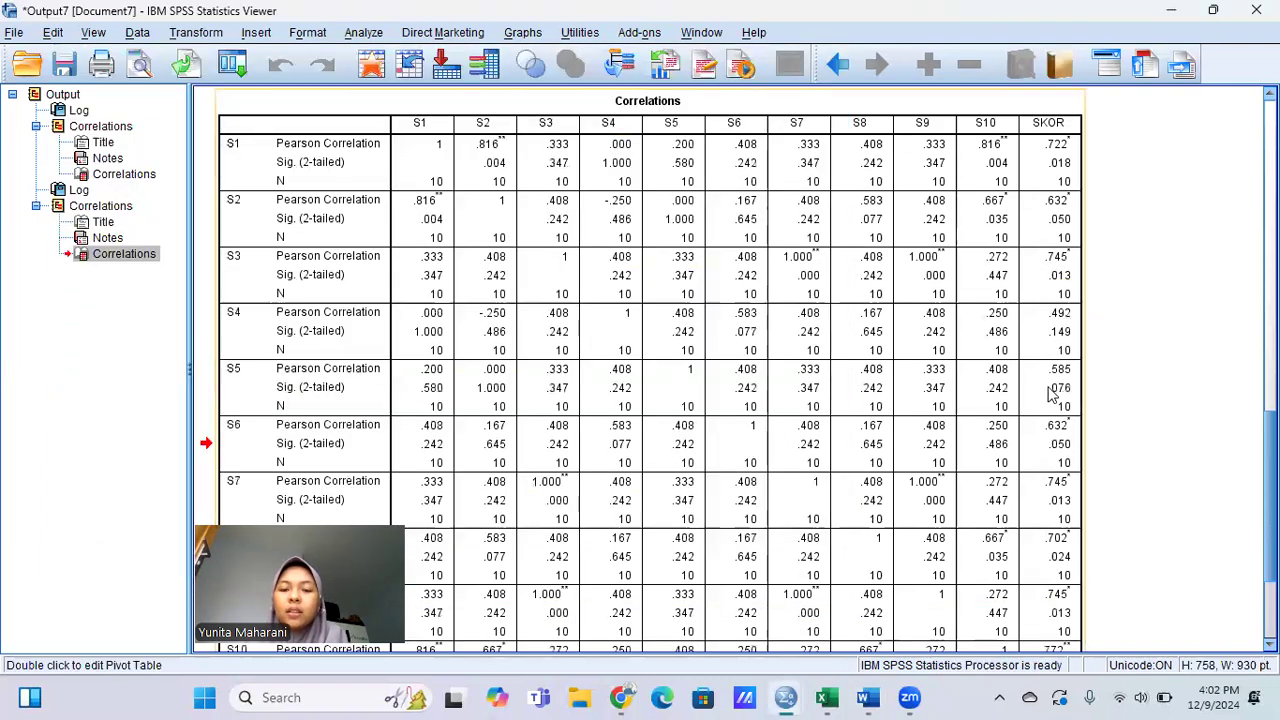
click(868, 697)
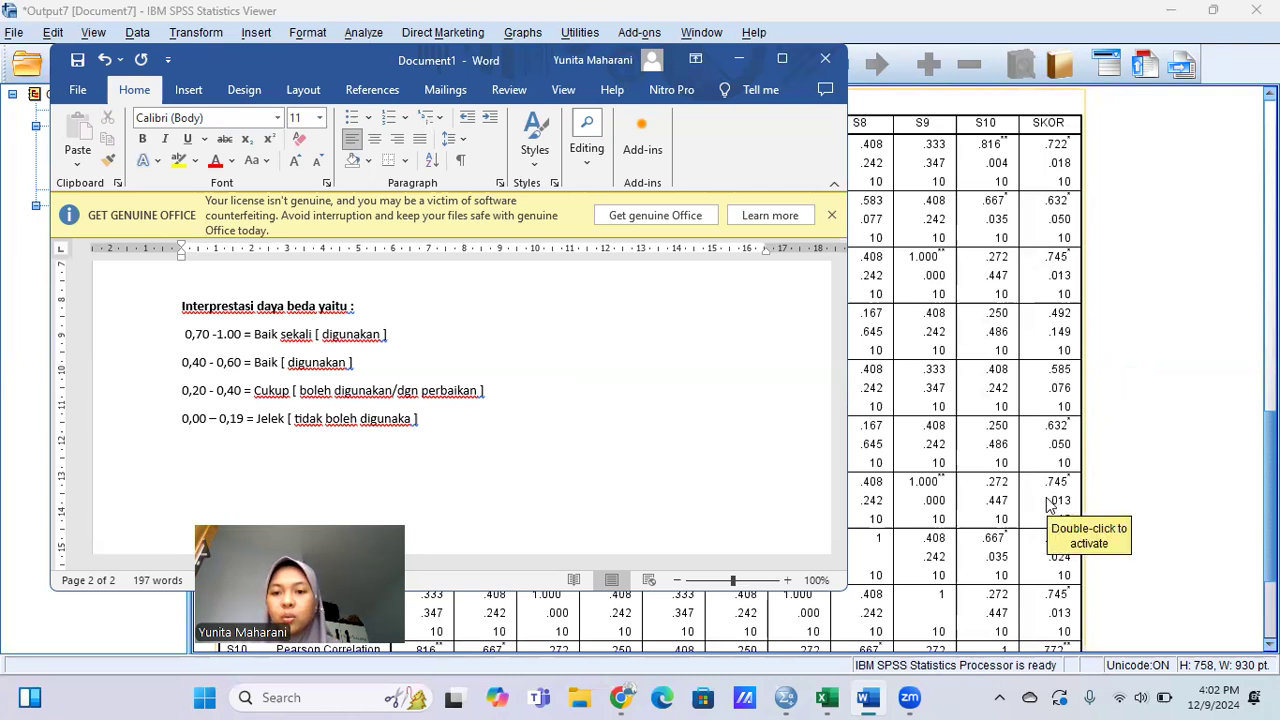
click(1022, 572)
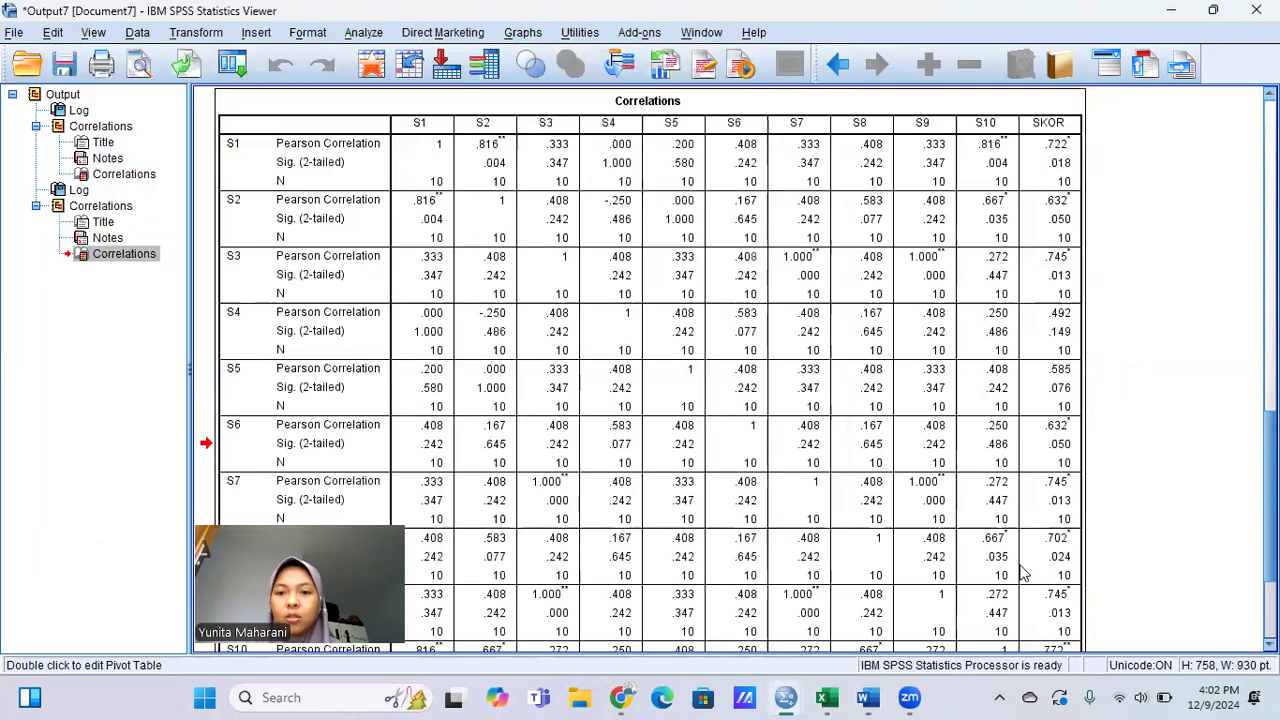
click(1047, 628)
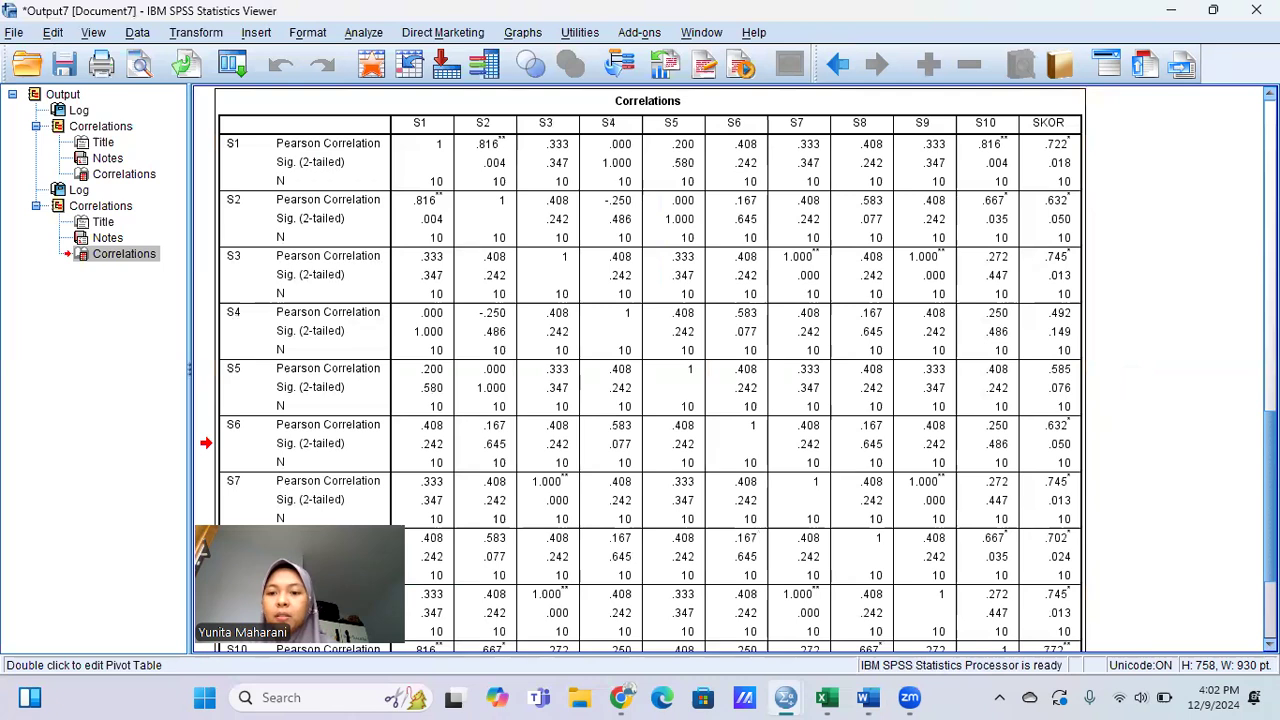
scroll(645, 368, down, 1)
scroll(645, 368, down, 3)
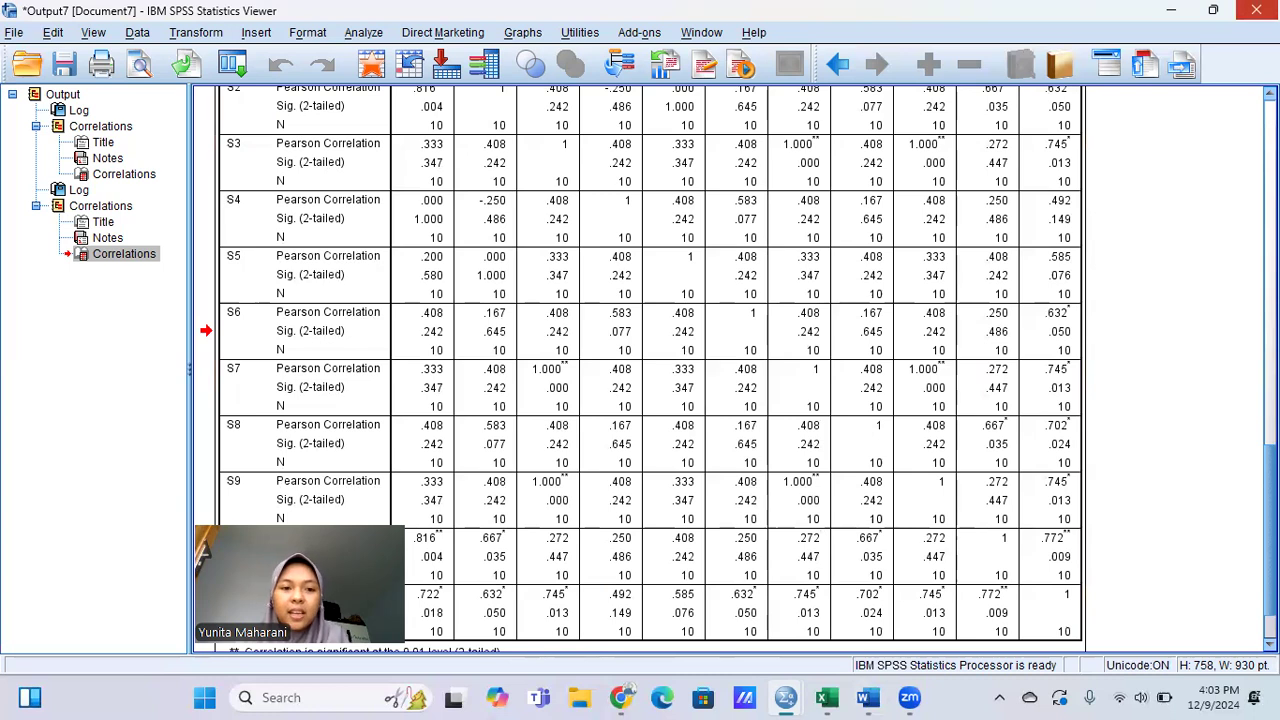
- Minimize the SPSS correlation output window without closing or saving it
click(1256, 10)
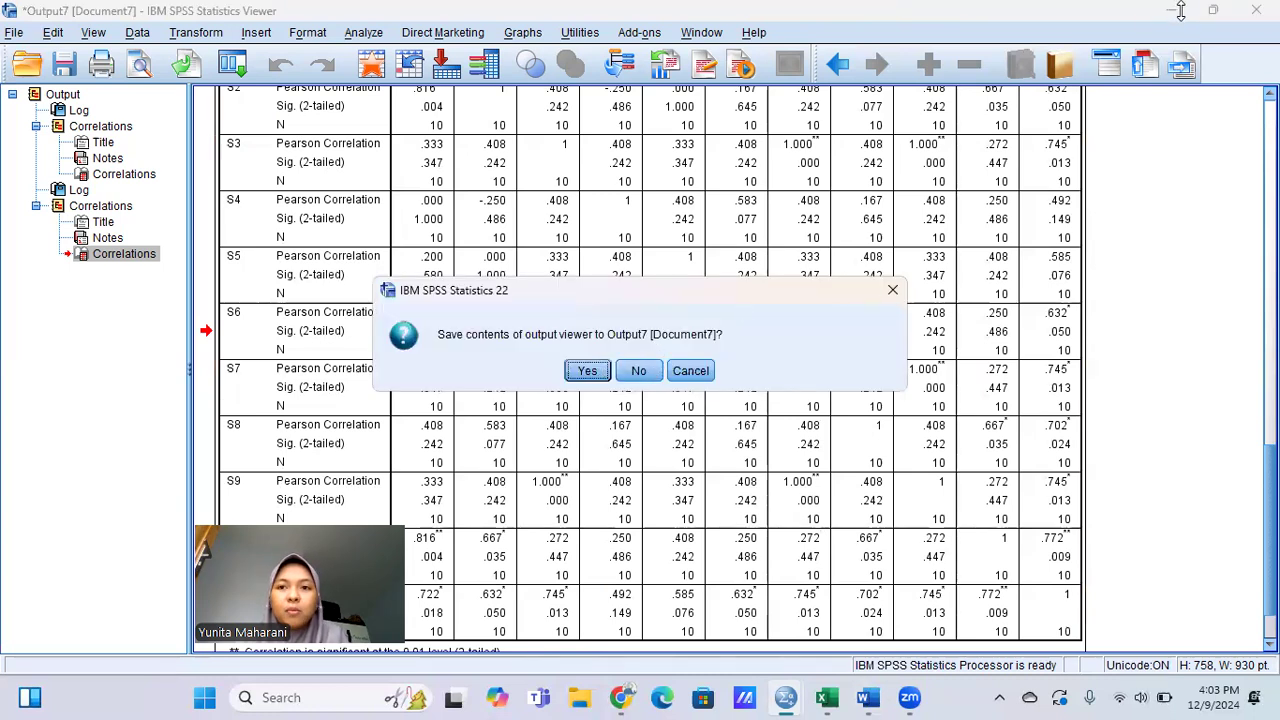
click(892, 289)
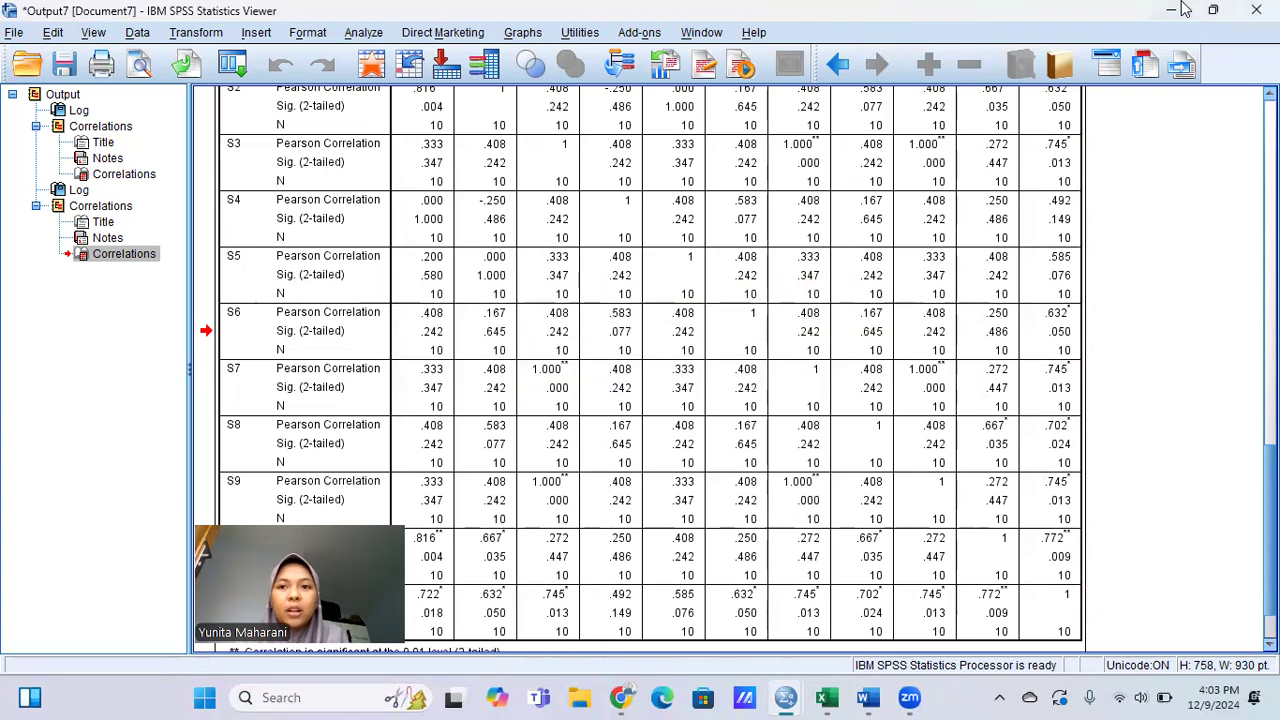
click(1176, 10)
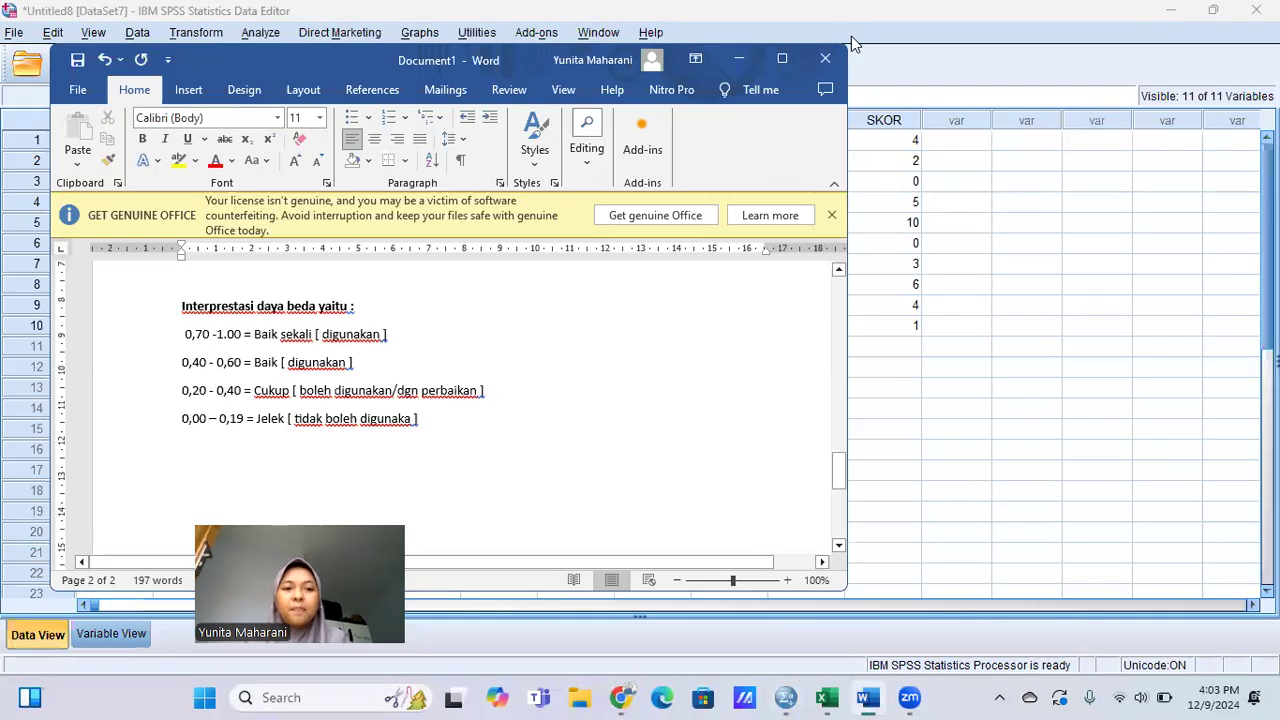